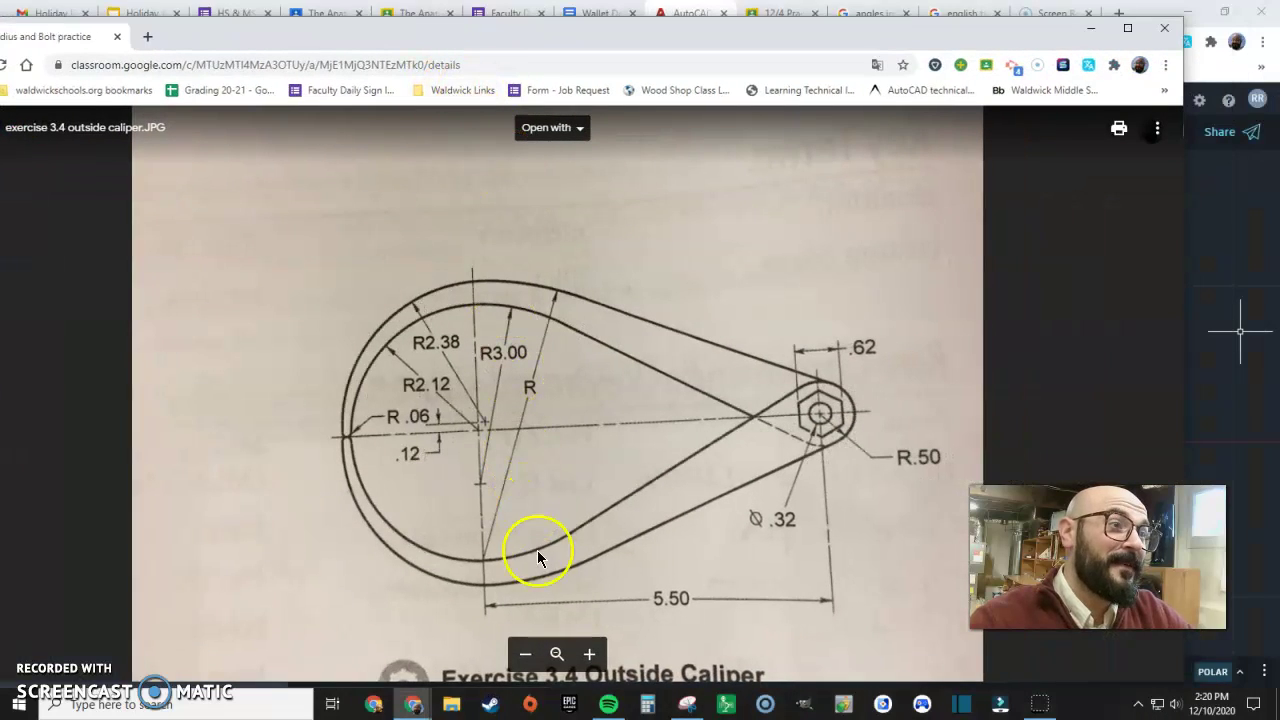
# Step: Launch Snipping Tool in New capture mode over the Exercise 3.4 Outside Caliper drawing
pyautogui.click(686, 700)
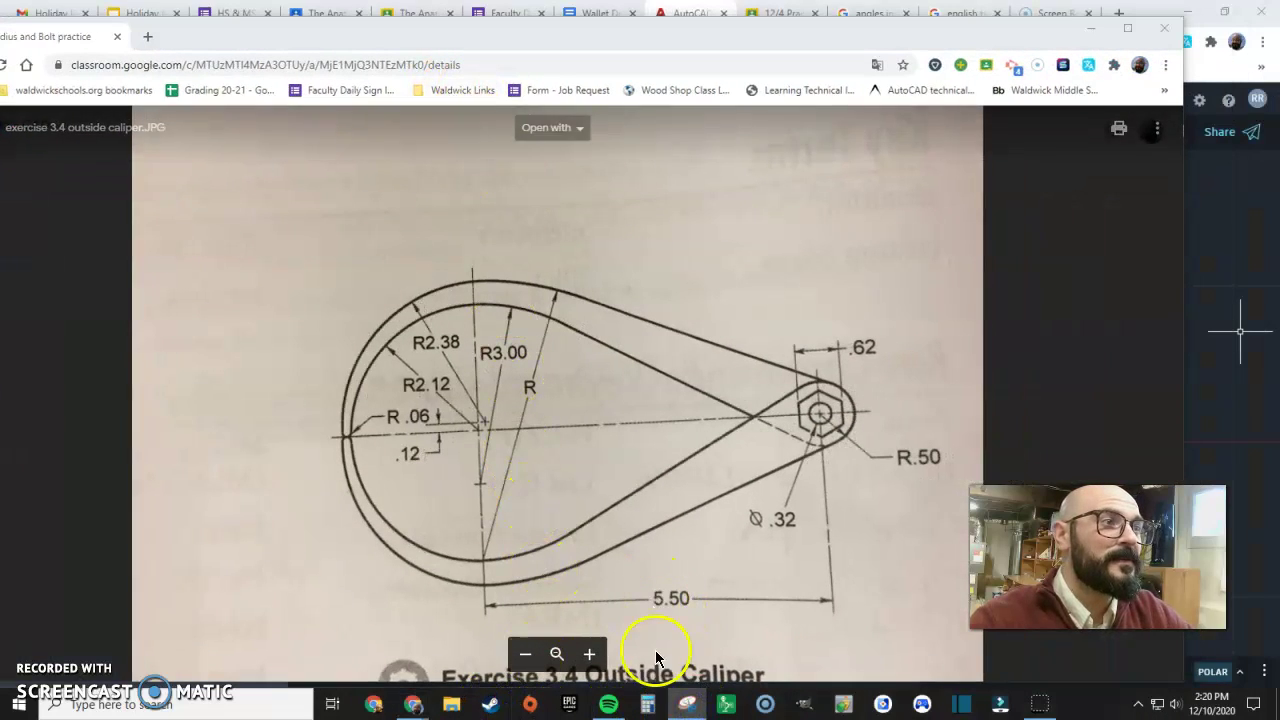
pyautogui.click(777, 682)
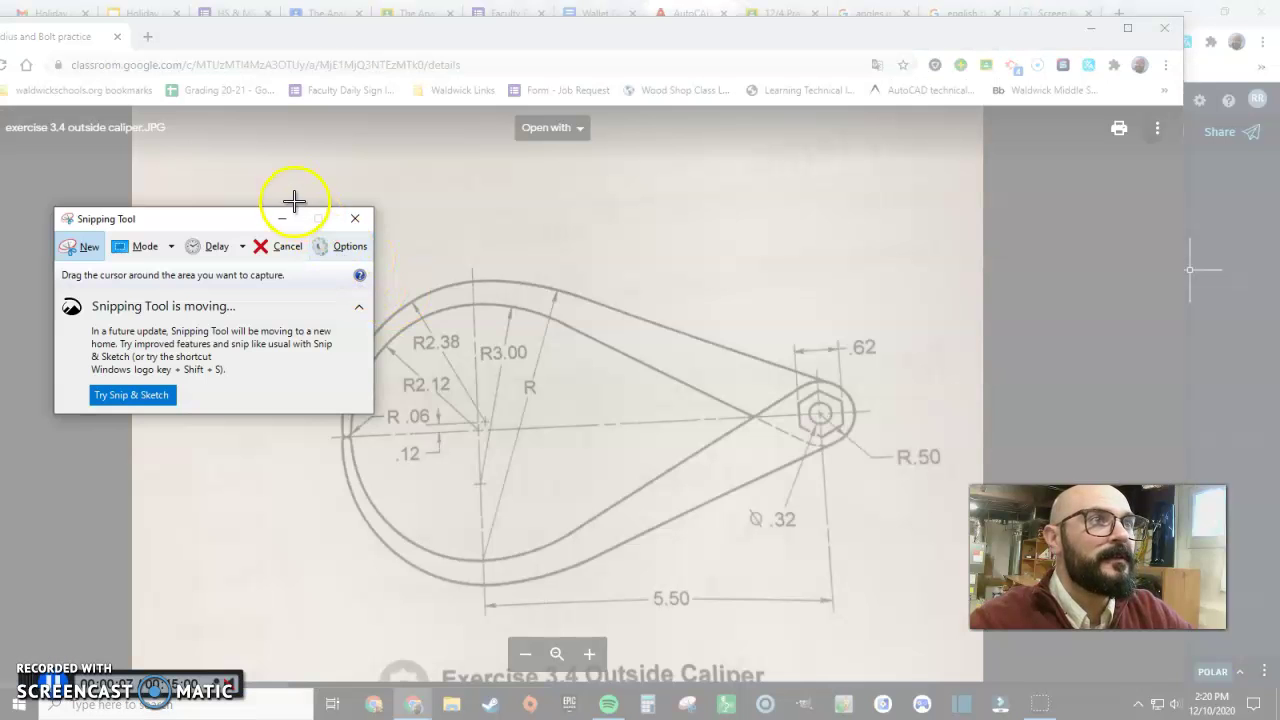
# Step: Snip the caliper drawing, then in red trace its centre line and underline R2.38
pyautogui.moveTo(290, 187)
pyautogui.mouseDown()
pyautogui.moveTo(809, 540)
pyautogui.moveTo(934, 651)
pyautogui.moveTo(953, 649)
pyautogui.mouseUp()
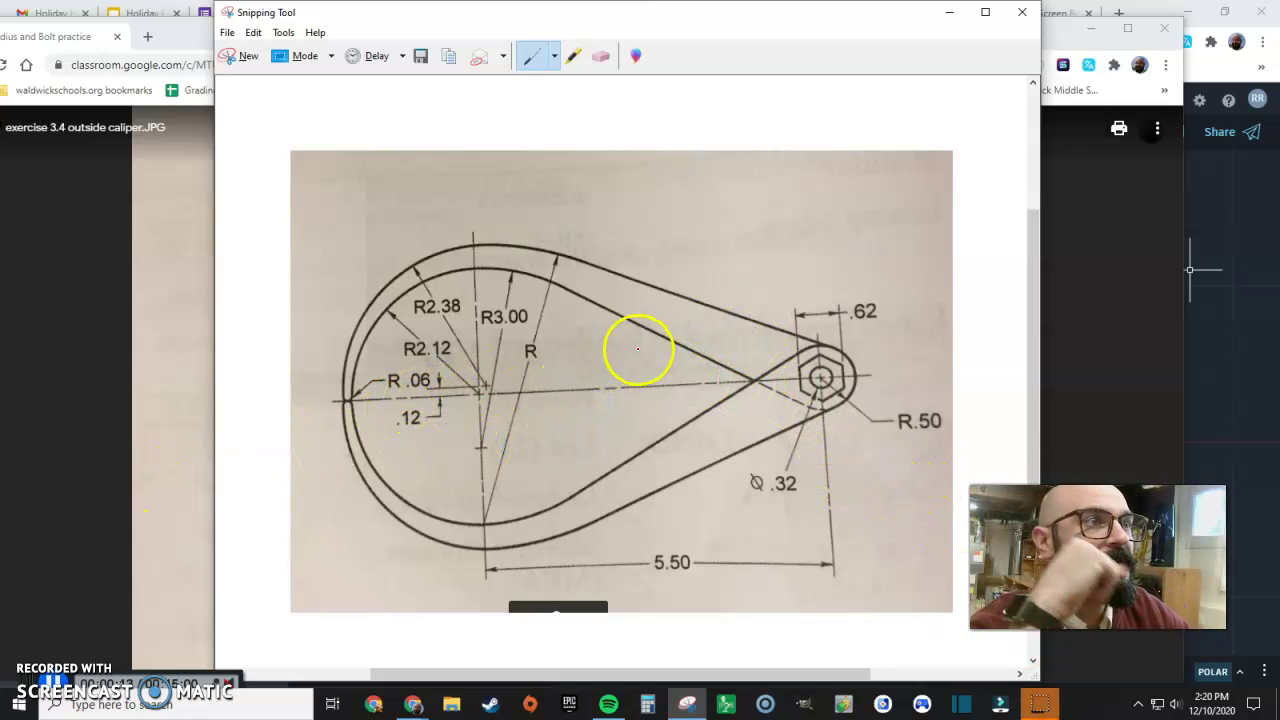
pyautogui.click(372, 387)
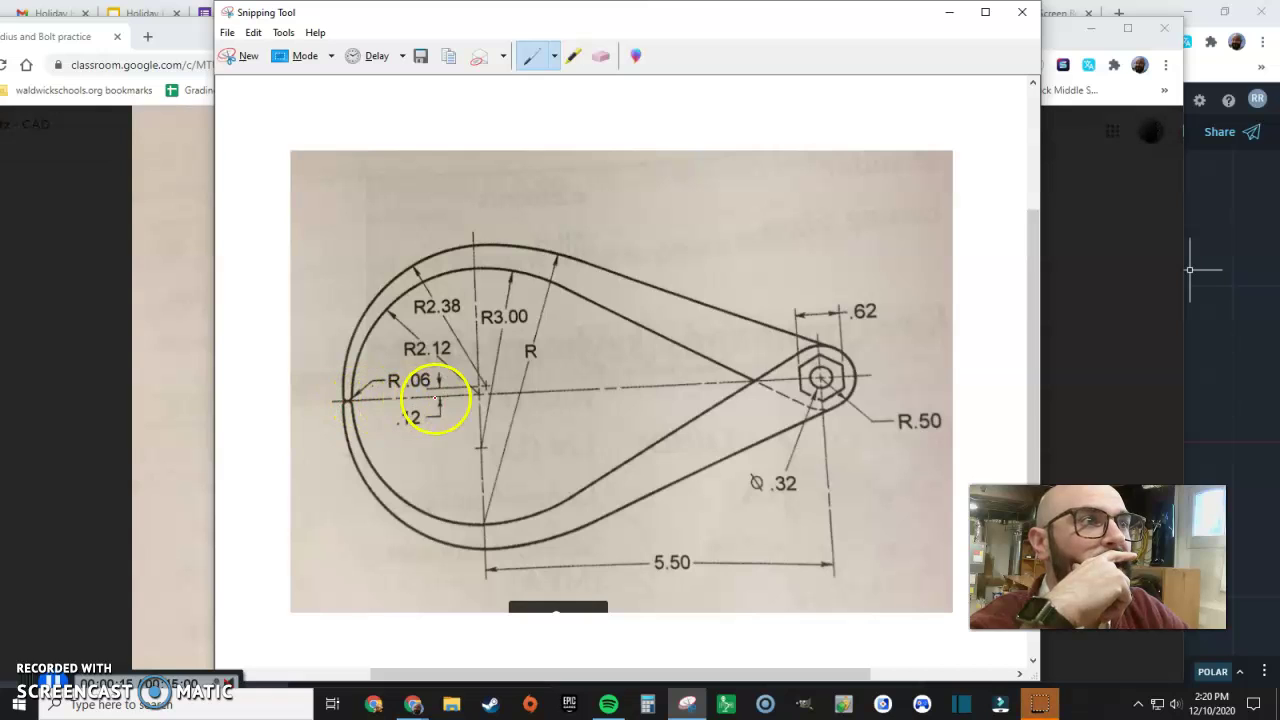
pyautogui.click(485, 396)
pyautogui.moveTo(593, 391); pyautogui.dragTo(733, 384)
pyautogui.moveTo(842, 375); pyautogui.dragTo(870, 375)
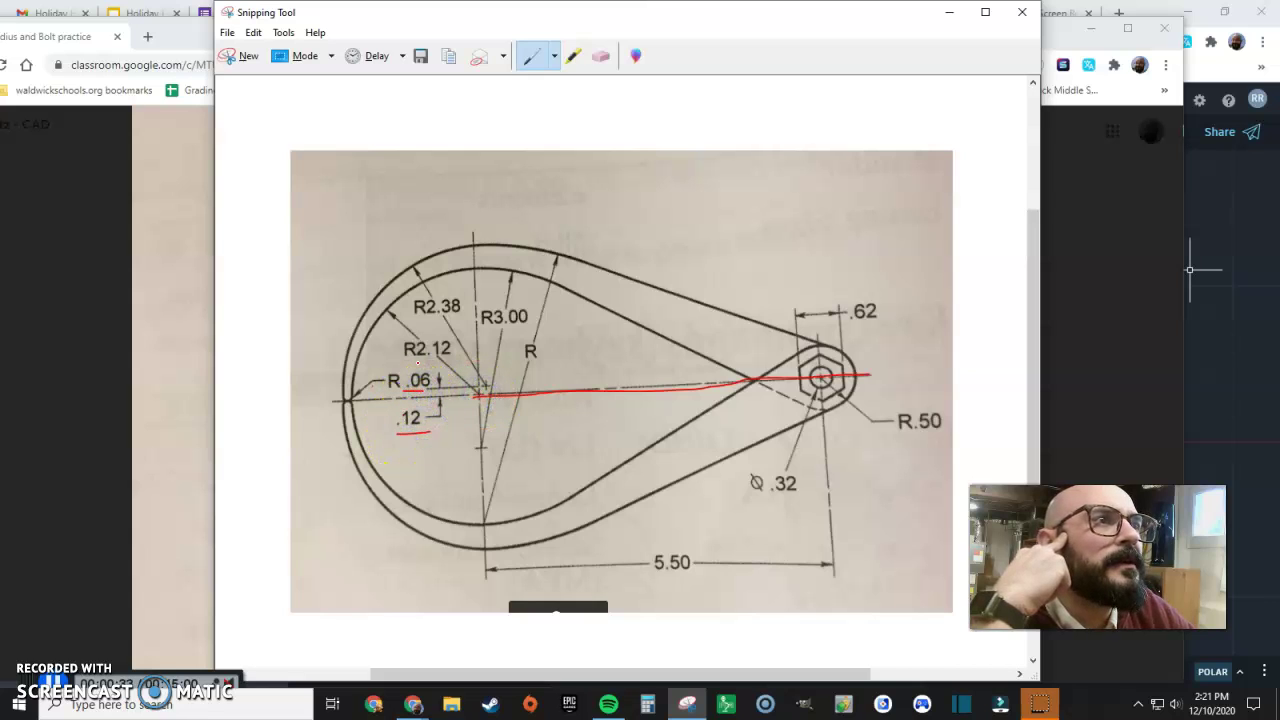
pyautogui.moveTo(420, 319); pyautogui.dragTo(463, 316)
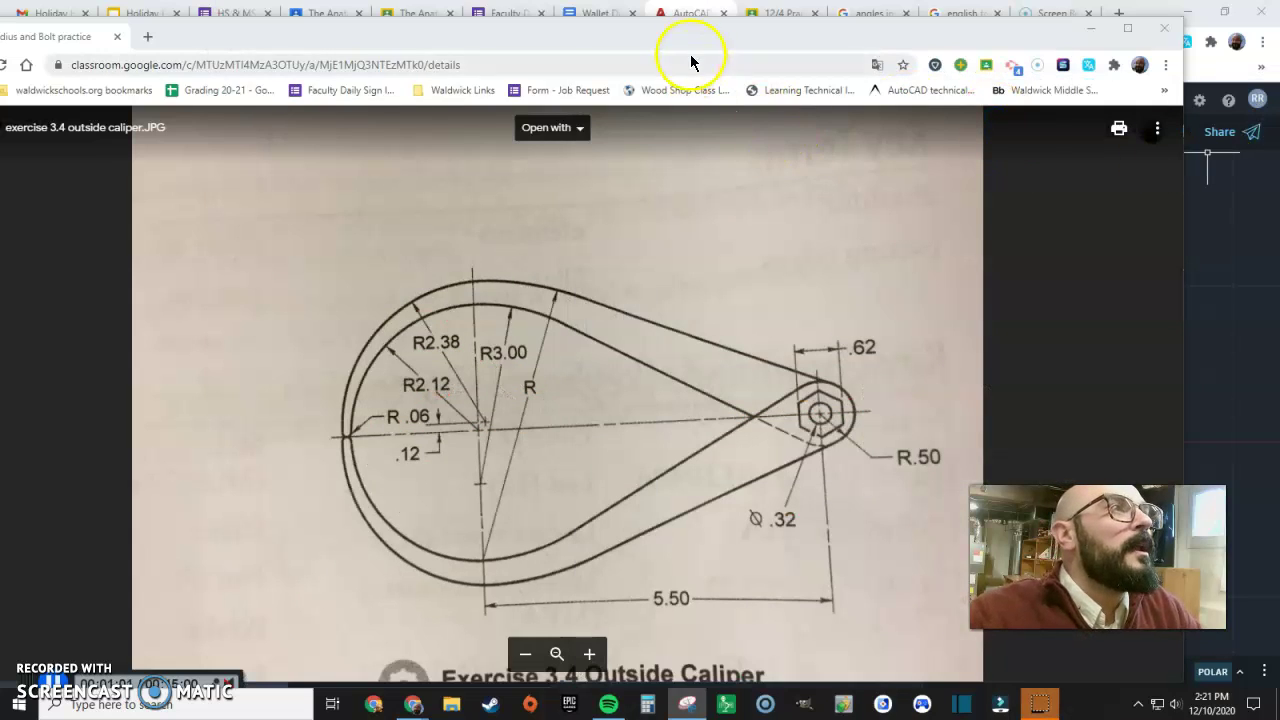
# Step: Cancel Trim and window-select and delete all 23 objects of the old caliper drawing
pyautogui.click(697, 15)
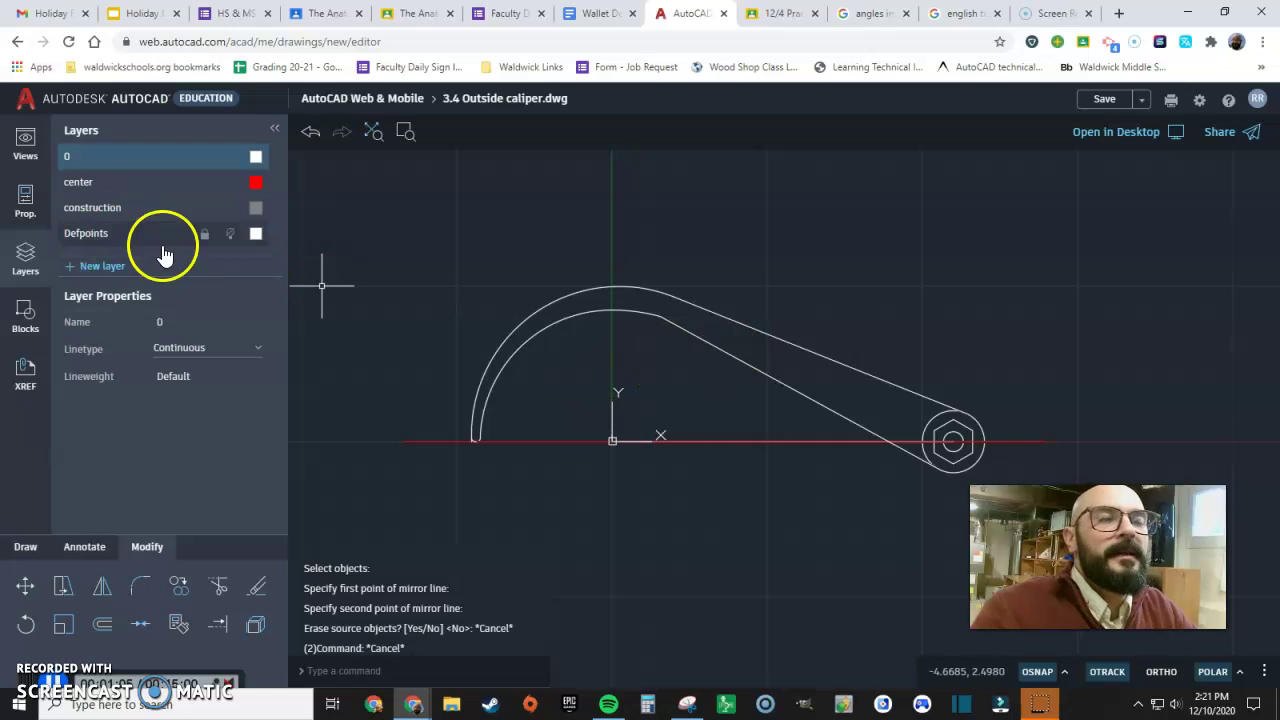
pyautogui.click(218, 590)
pyautogui.press('Escape')
pyautogui.moveTo(1060, 270); pyautogui.dragTo(538, 491)
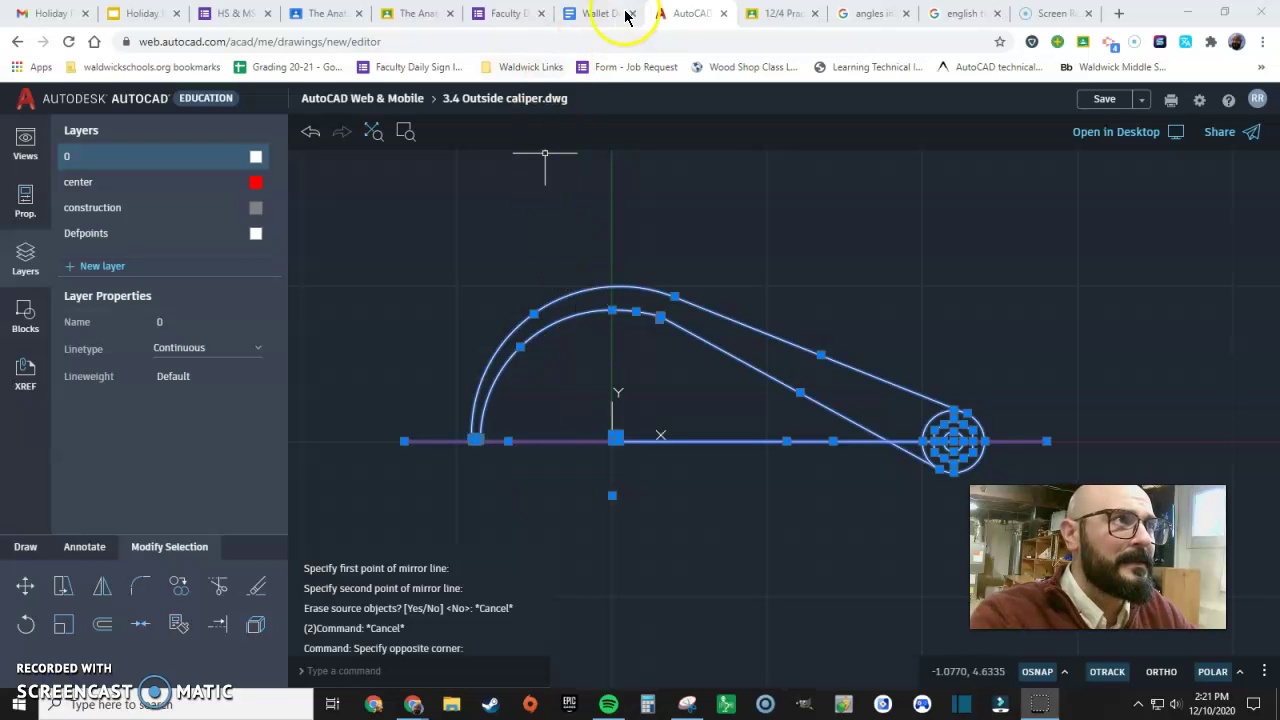
pyautogui.click(660, 12)
pyautogui.press('Delete')
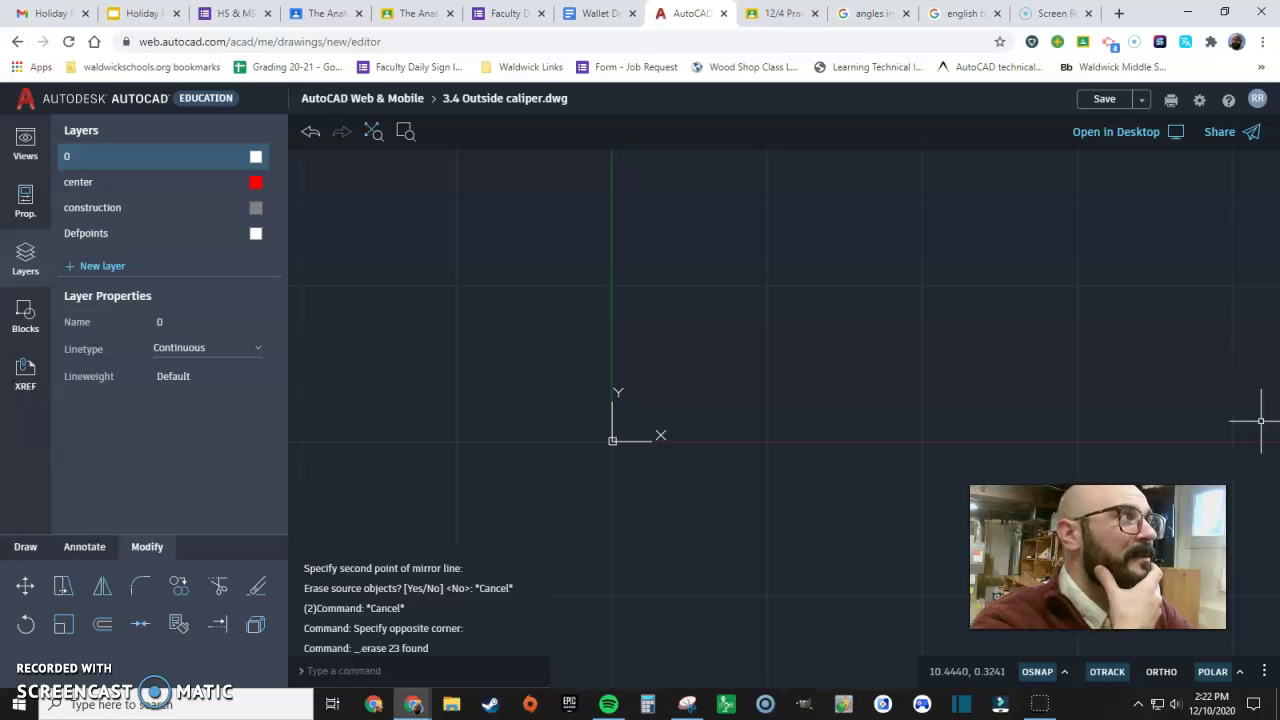
pyautogui.moveTo(1279, 23); pyautogui.dragTo(906, 23)
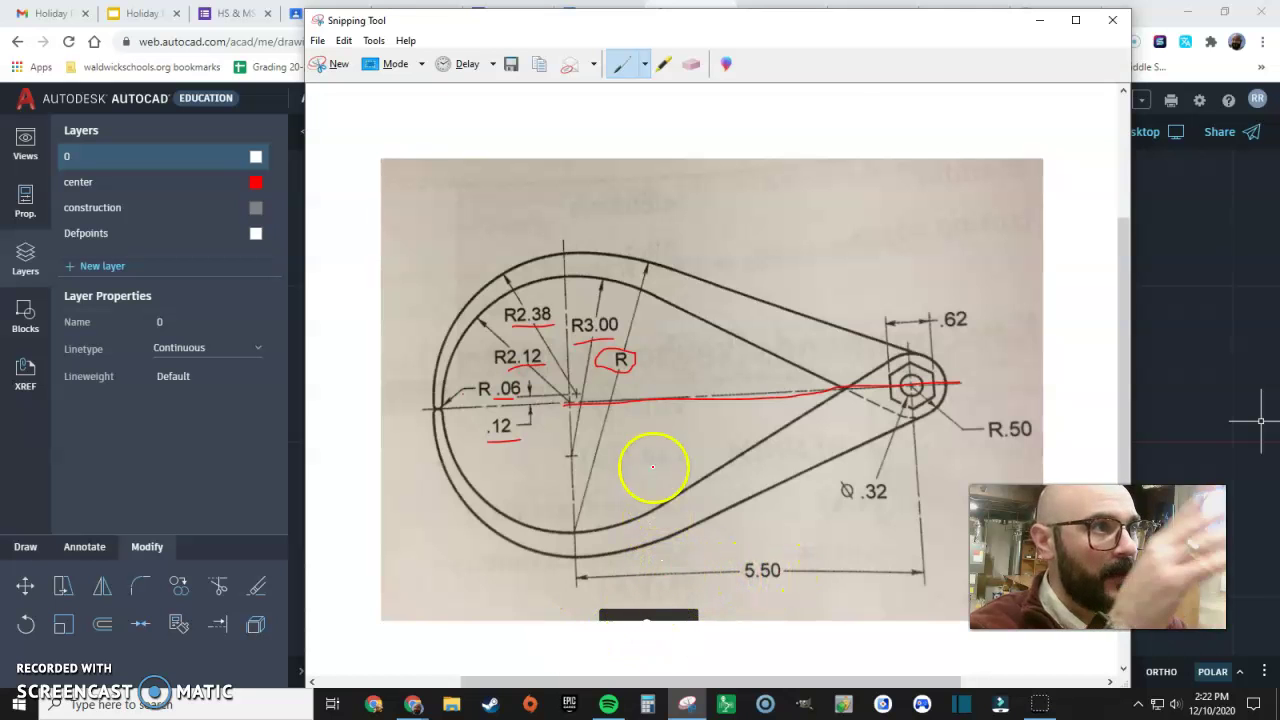
pyautogui.moveTo(406, 20); pyautogui.dragTo(1279, 12)
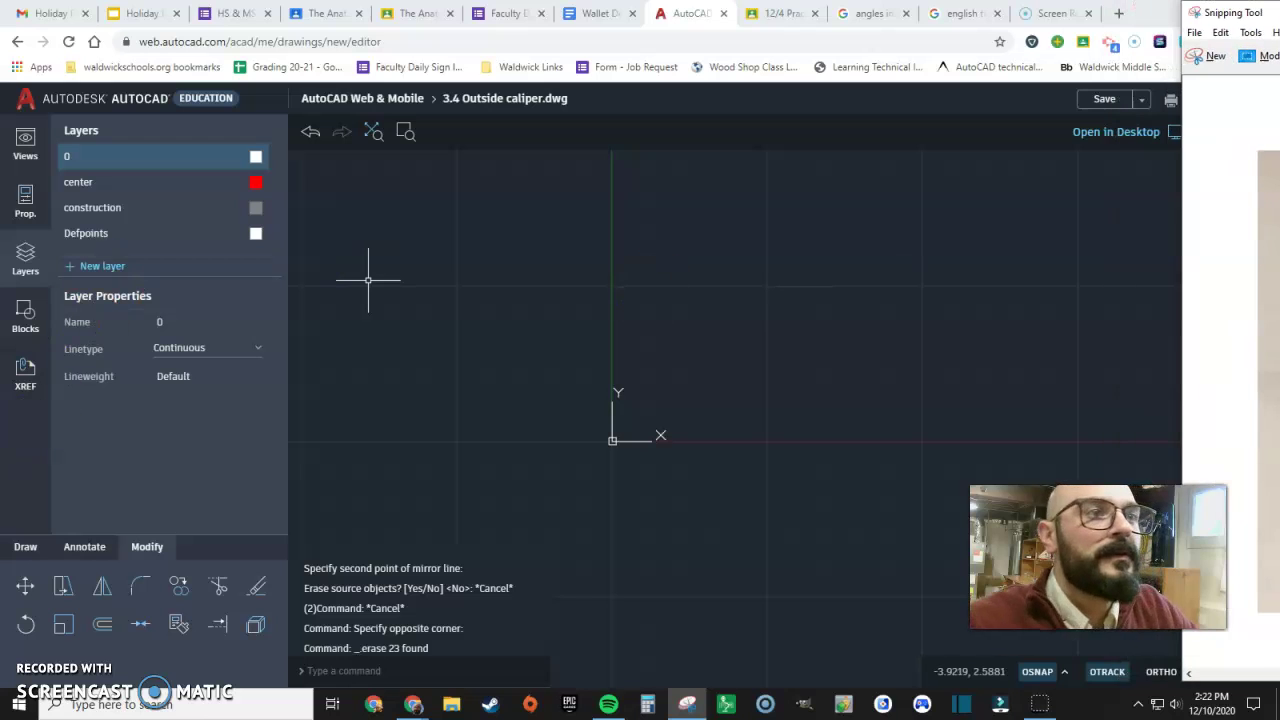
# Step: Draw a .16-radius circle centred at 5.5,0 and zoom in on it
pyautogui.click(26, 546)
pyautogui.click(82, 590)
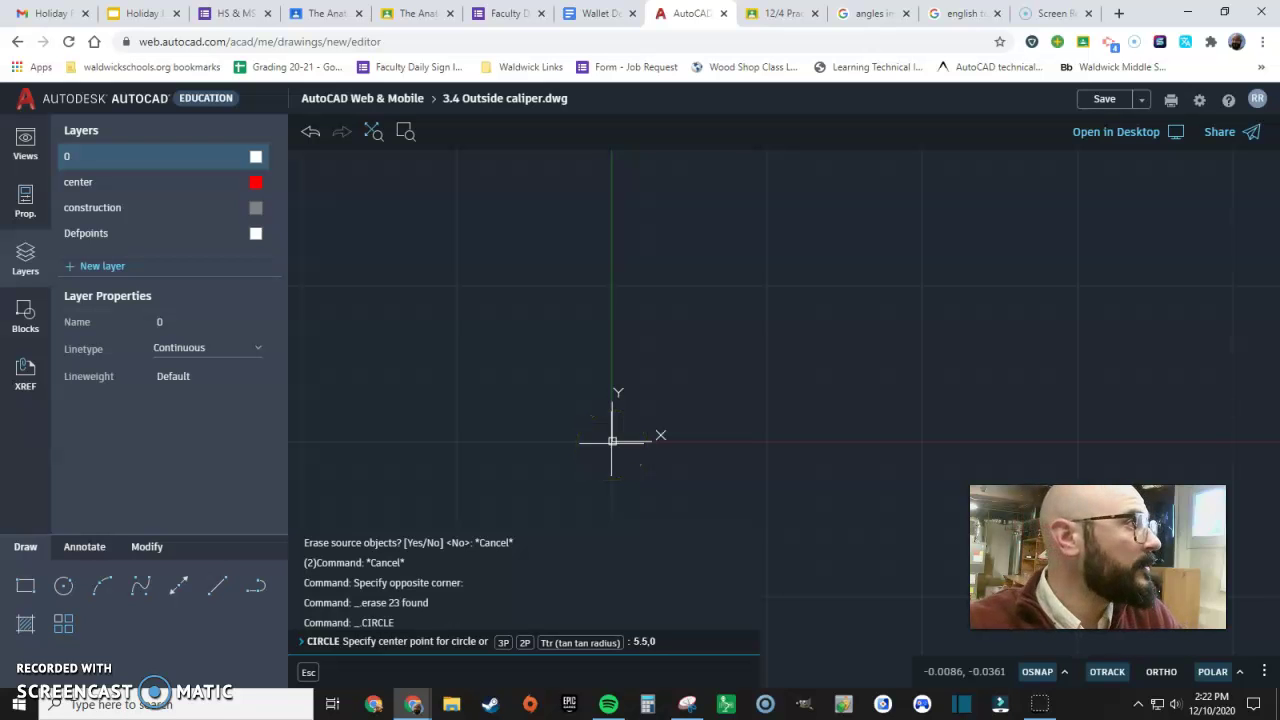
pyautogui.press('Return')
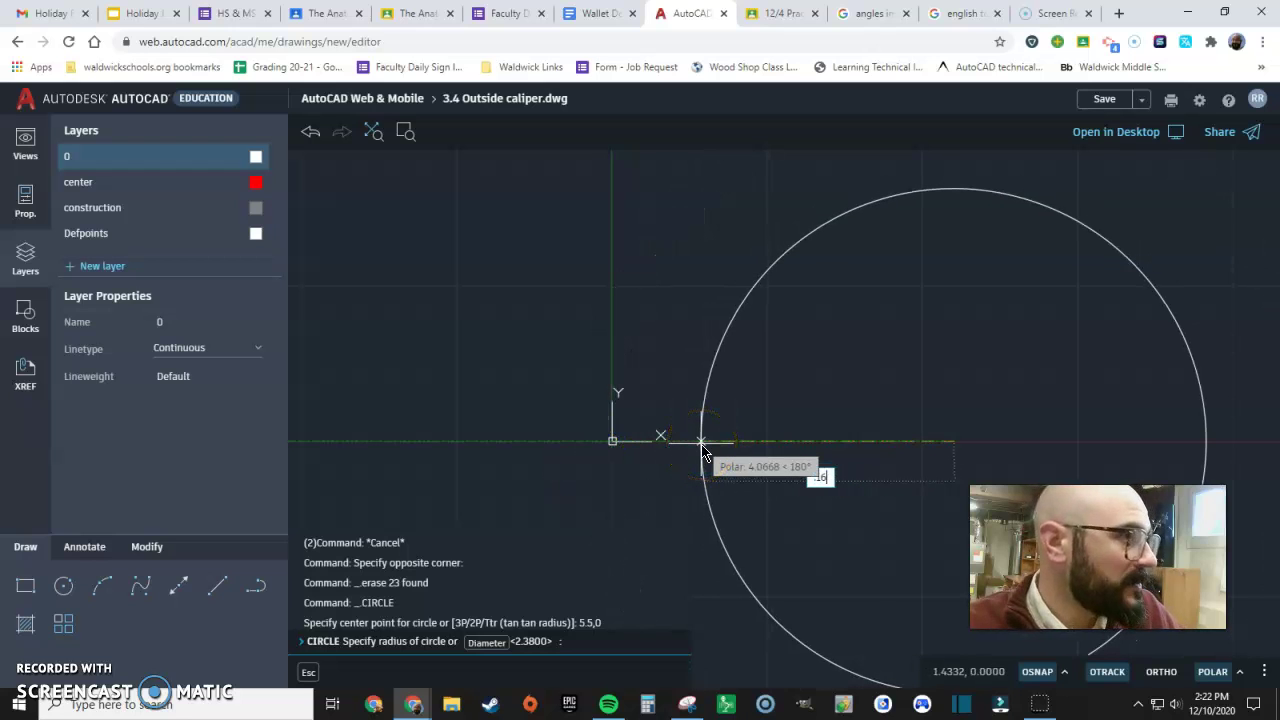
pyautogui.press('Return')
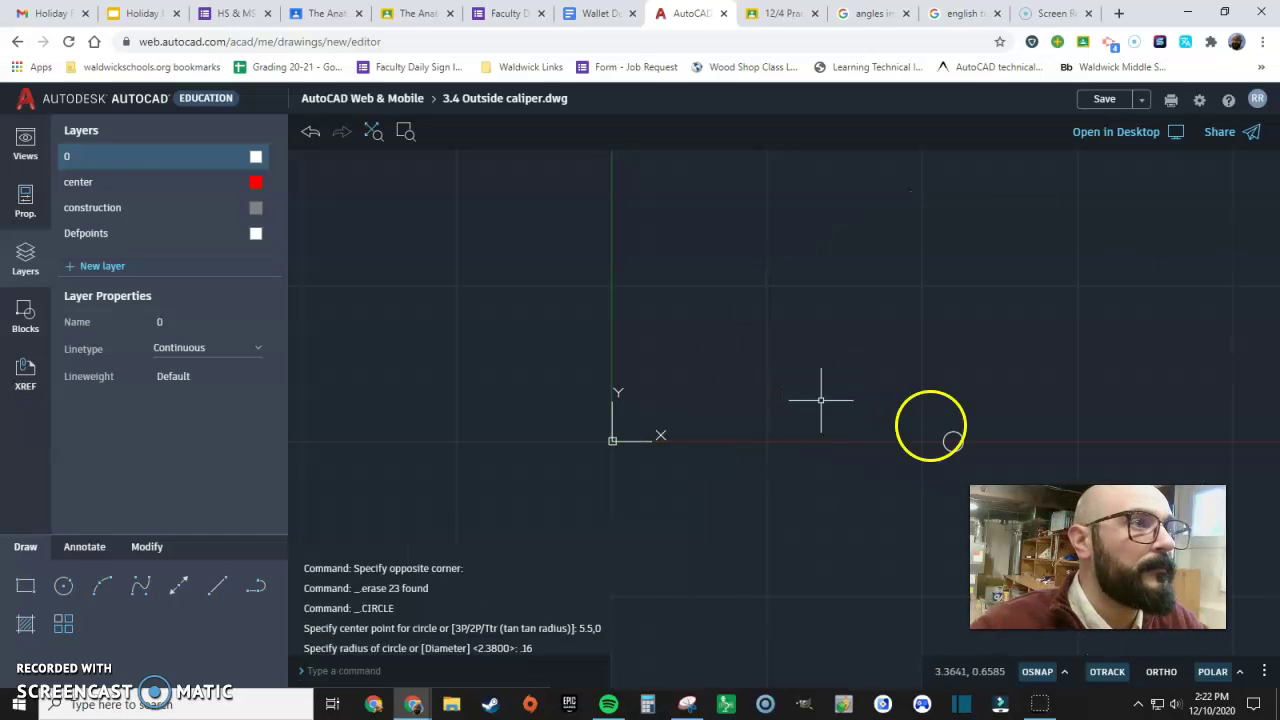
pyautogui.scroll(3, 949, 450)
pyautogui.moveTo(986, 437); pyautogui.dragTo(846, 428, button='middle')
pyautogui.scroll(3, 845, 428)
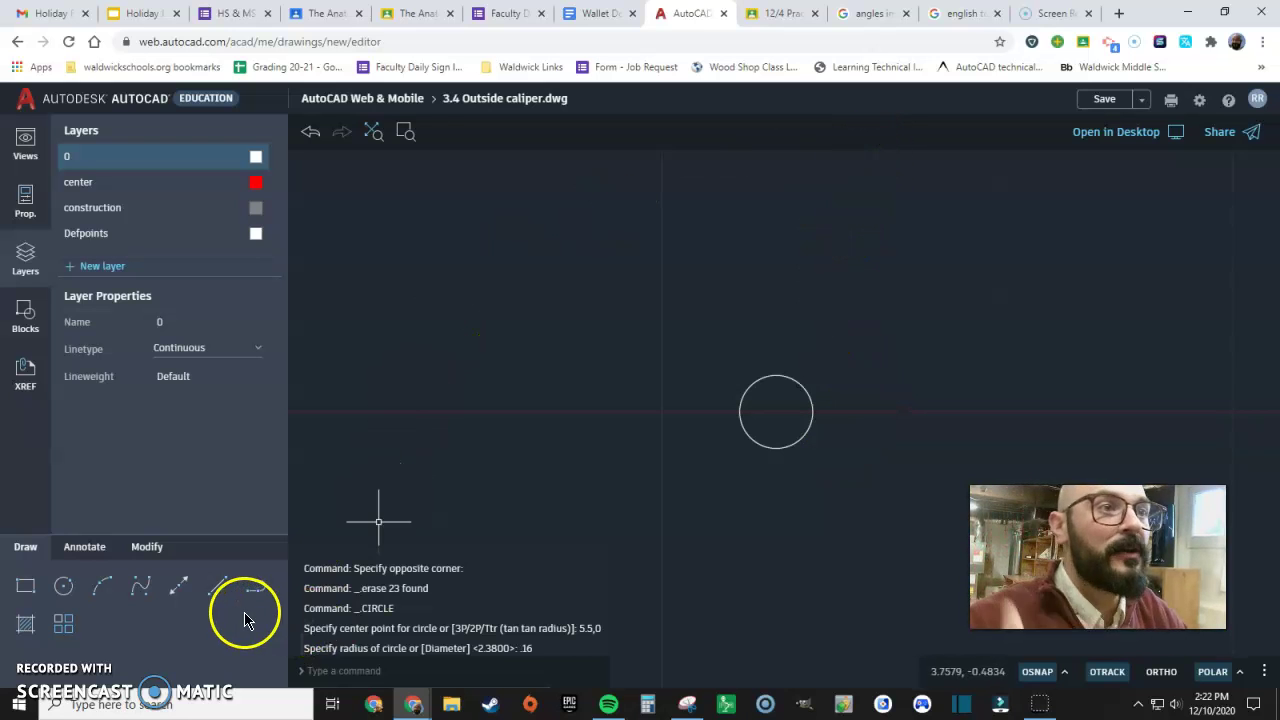
# Step: Draw a short vertical line straight up from the circle's centre
pyautogui.click(214, 586)
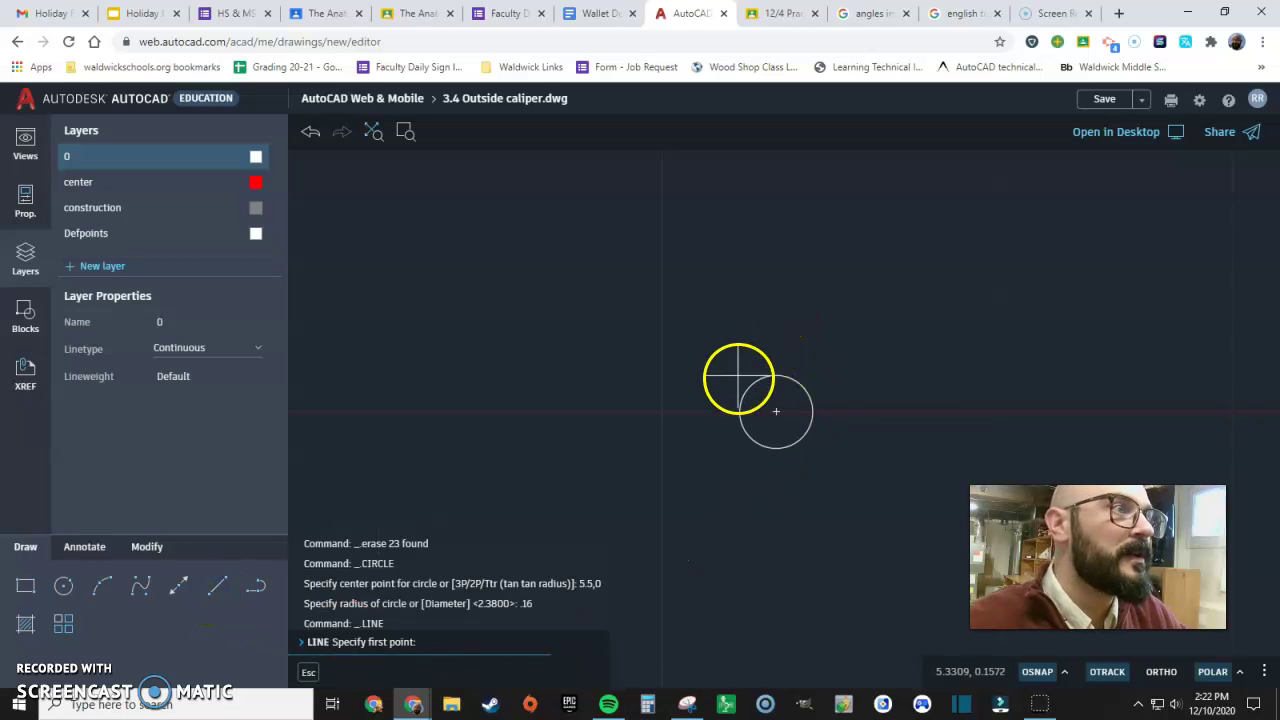
pyautogui.click(776, 410)
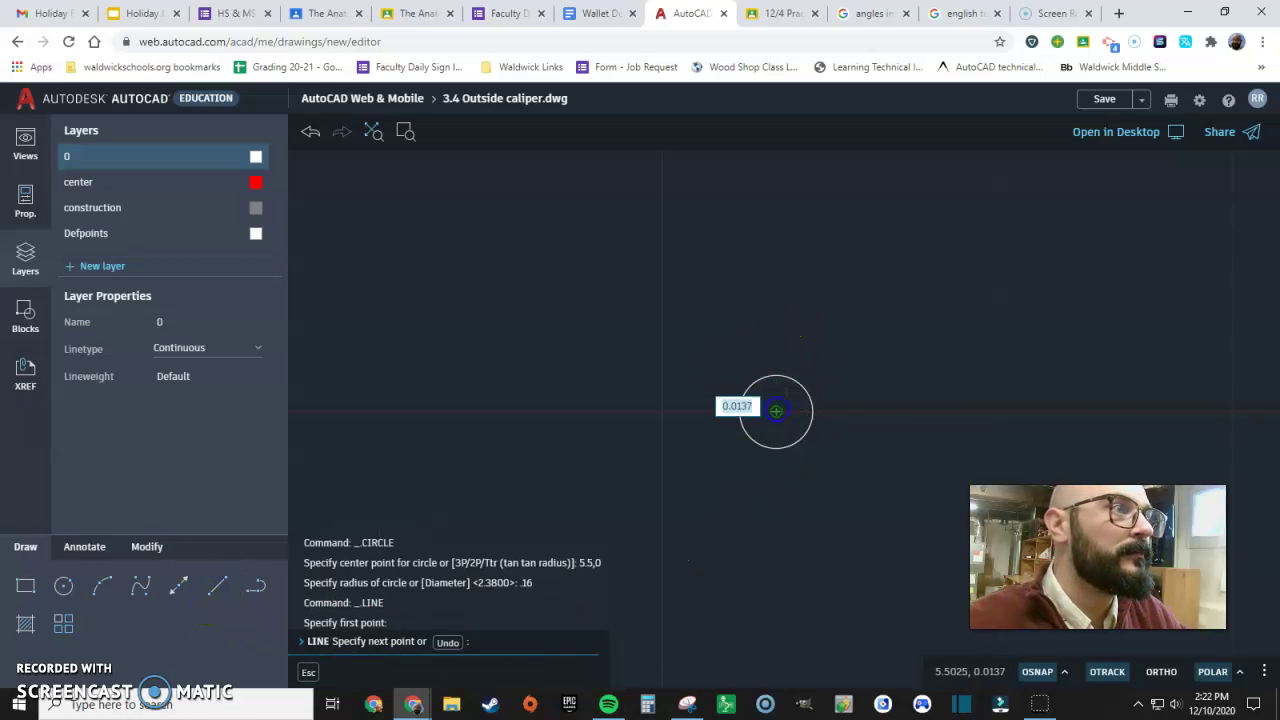
pyautogui.click(776, 341)
pyautogui.press('Escape')
pyautogui.press('Escape')
pyautogui.press('Escape')
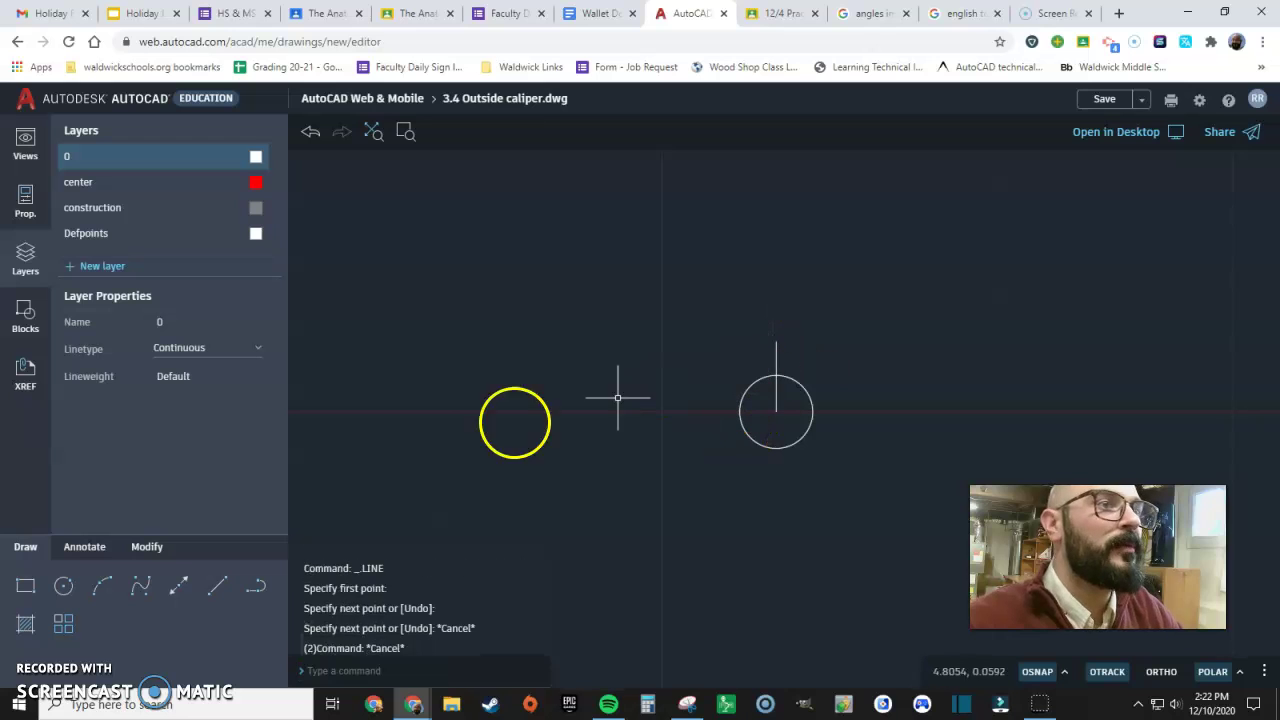
pyautogui.click(217, 586)
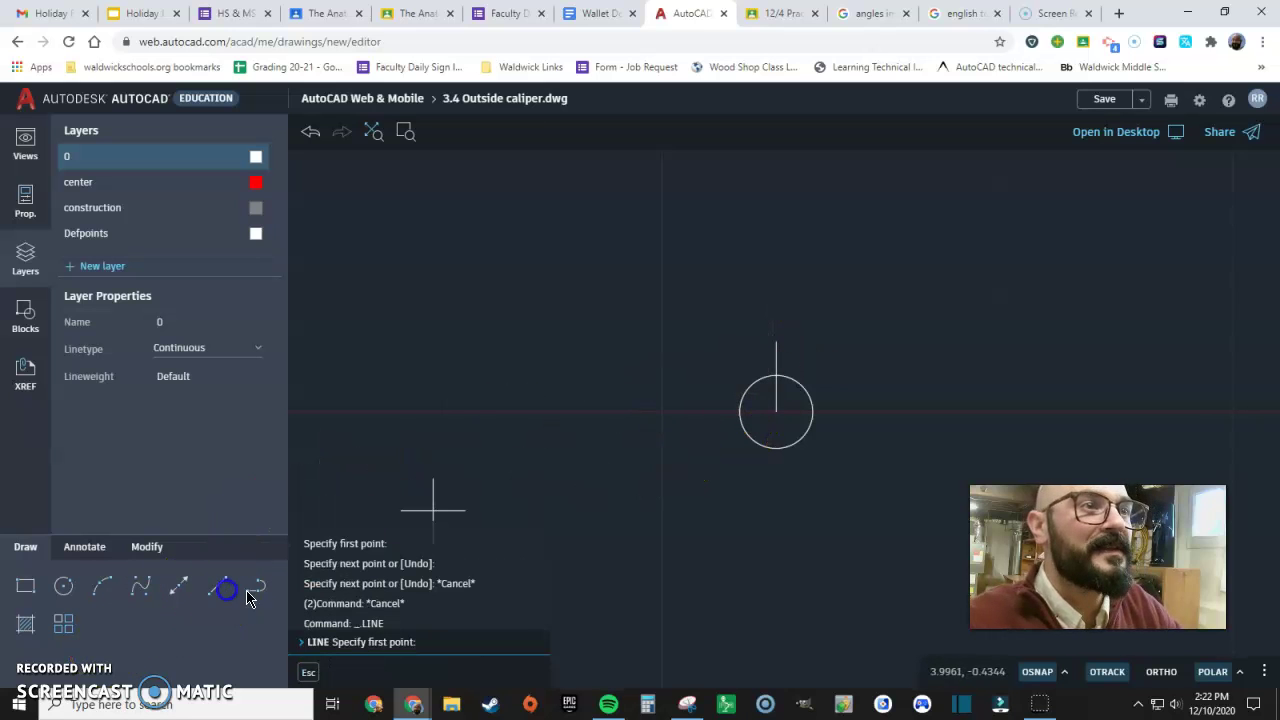
pyautogui.click(775, 410)
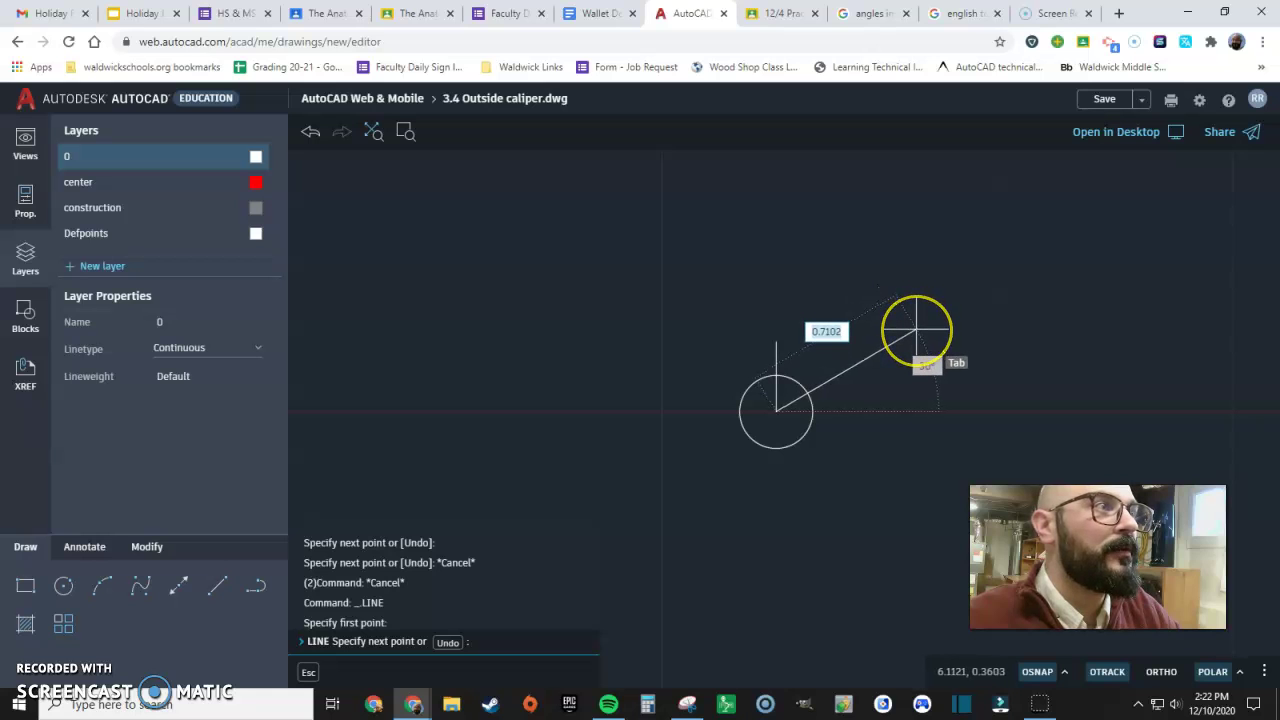
pyautogui.press('Tab')
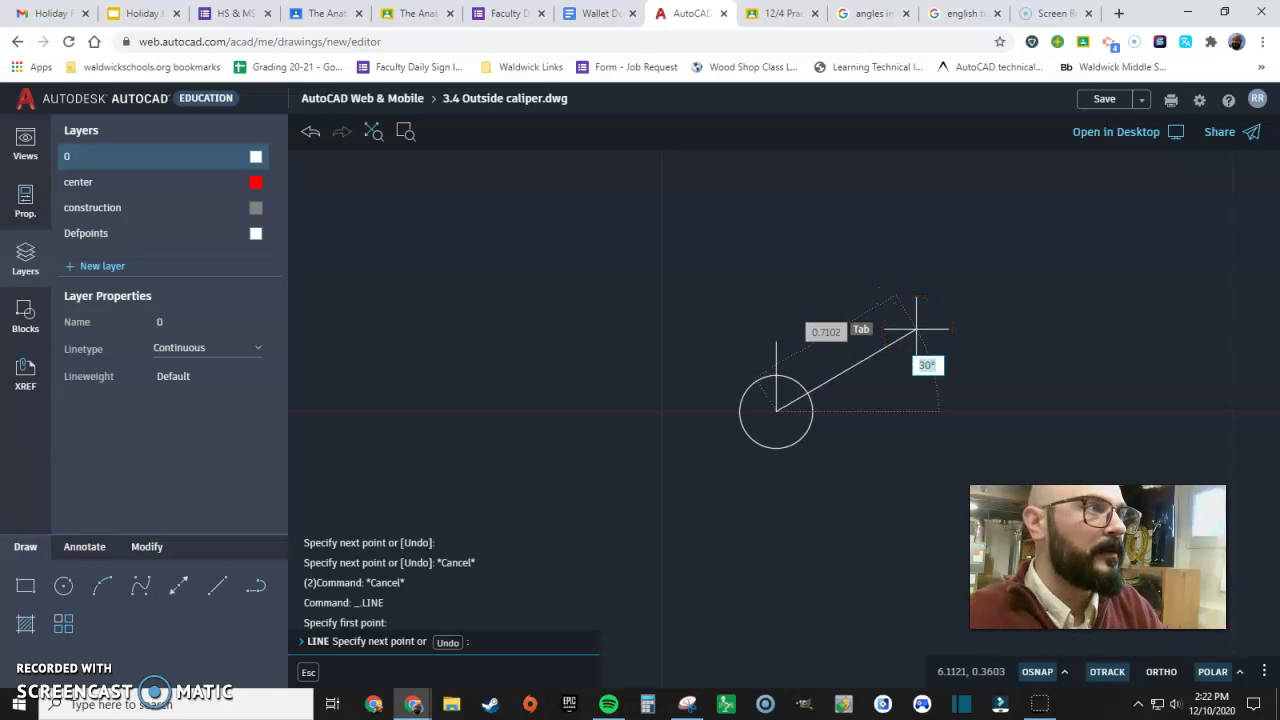
pyautogui.press('Return')
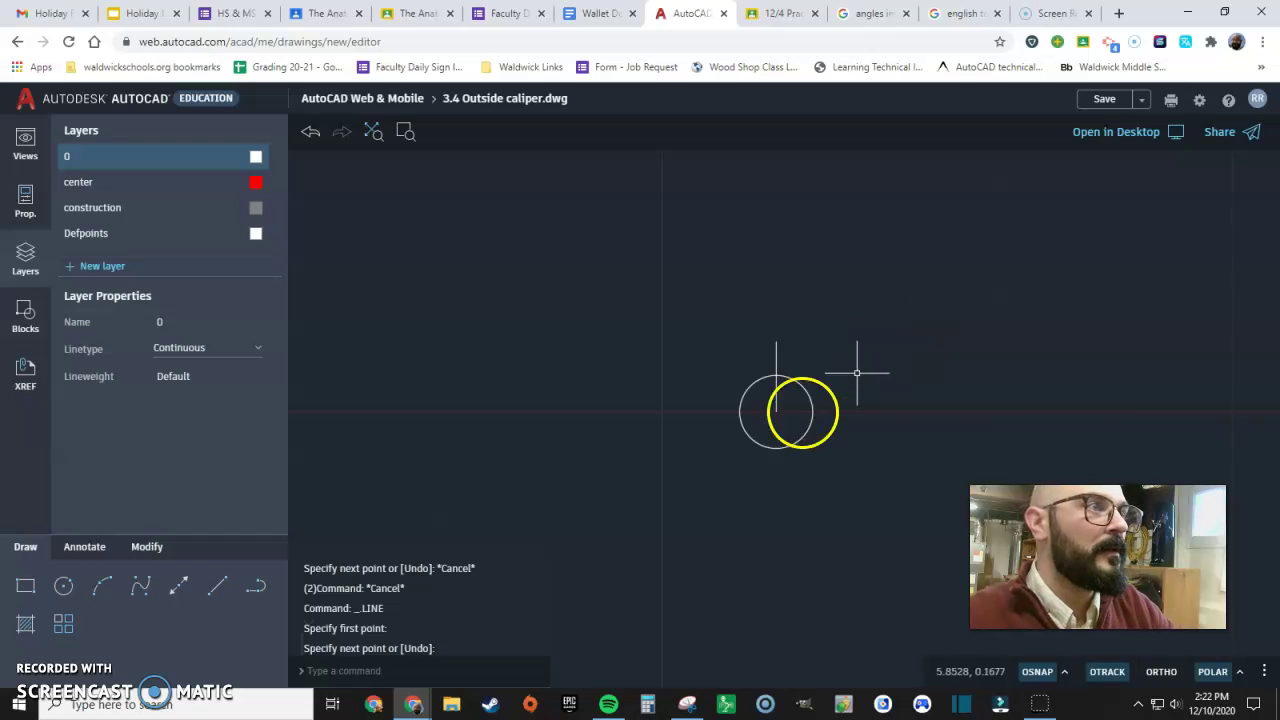
# Step: Draw a guide line from the circle centre at a locked 30° angle
pyautogui.click(209, 580)
pyautogui.click(776, 411)
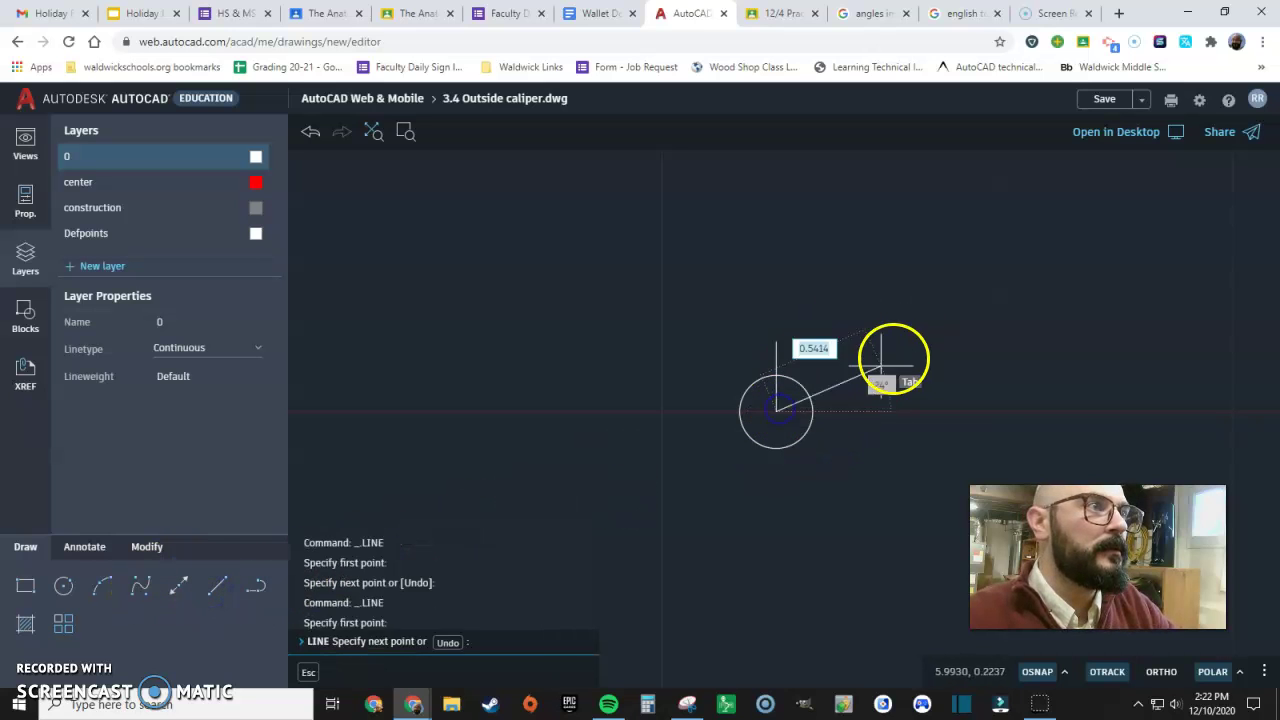
pyautogui.press('Tab')
pyautogui.write('30')
pyautogui.press('Tab')
pyautogui.click(911, 337)
pyautogui.press('Escape')
pyautogui.press('Escape')
# Step: Draw a matching guide line from the circle centre at 150°
pyautogui.write('l')
pyautogui.press('Return')
pyautogui.click(774, 410)
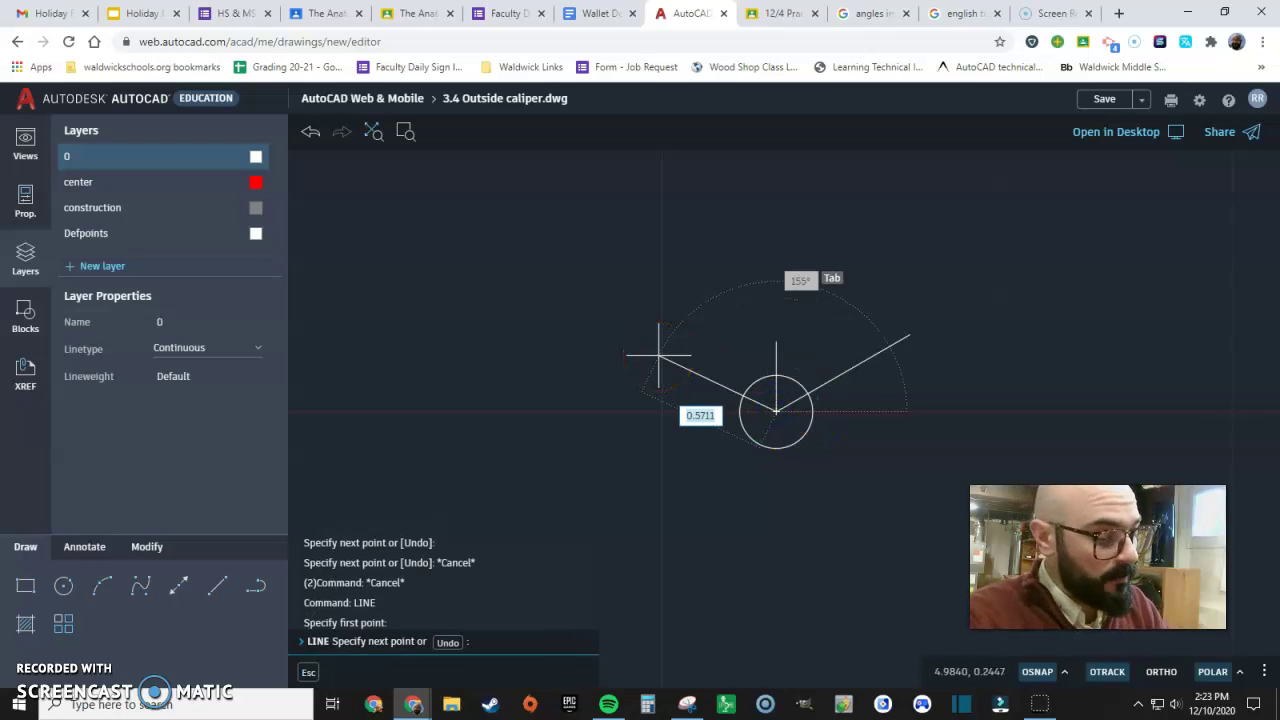
pyautogui.press('Tab')
pyautogui.write('15')
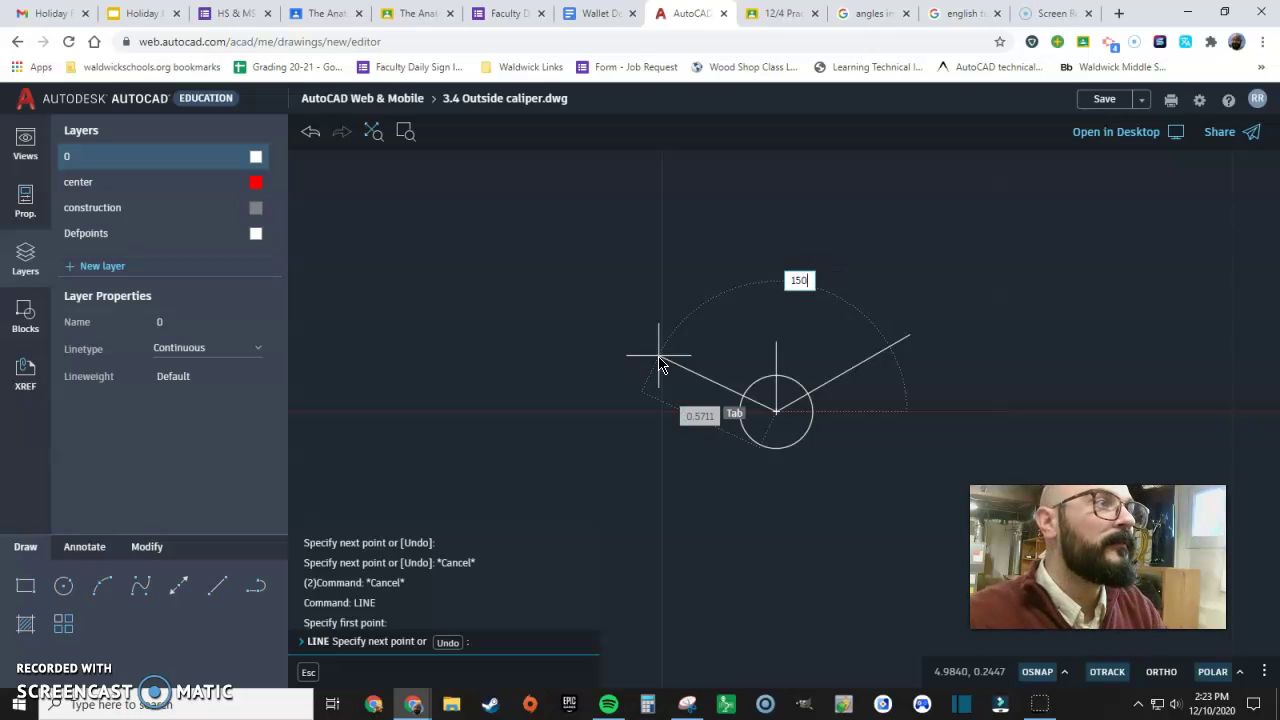
pyautogui.press('Tab')
pyautogui.press('Return')
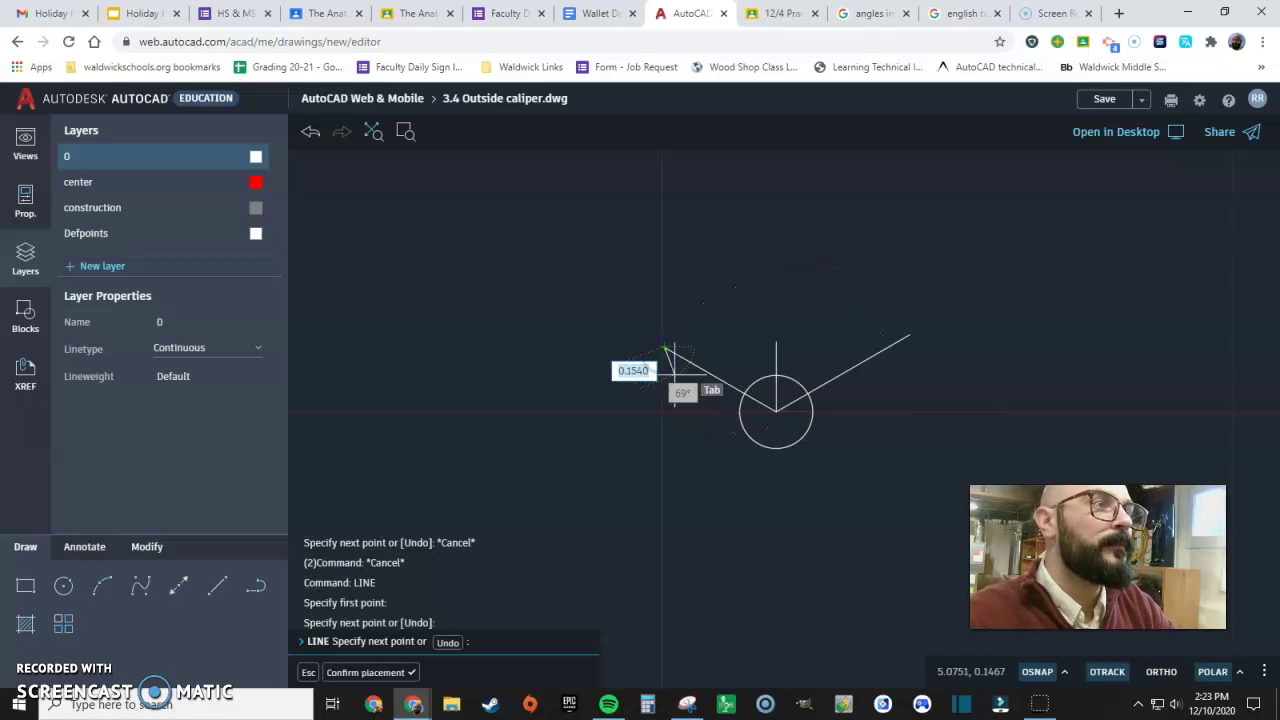
pyautogui.press('Escape')
pyautogui.press('Escape')
pyautogui.click(142, 548)
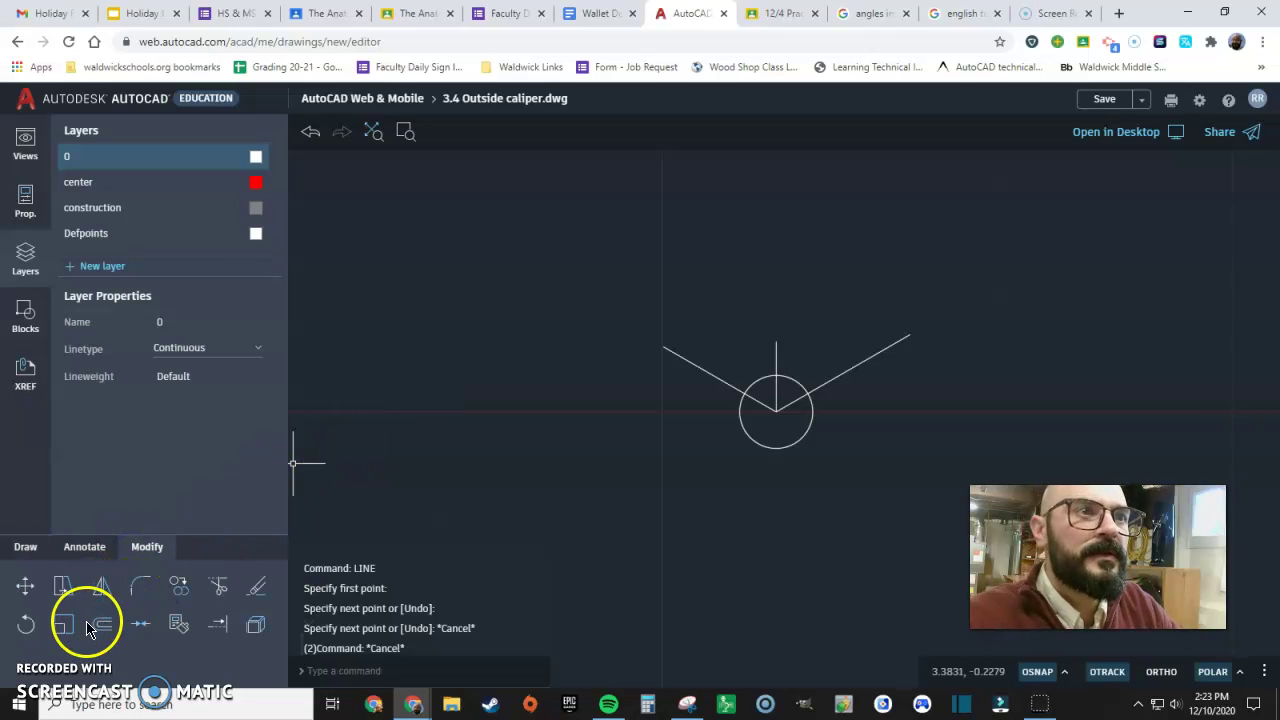
# Step: Offset the upper-left angled line by .31
pyautogui.click(145, 625)
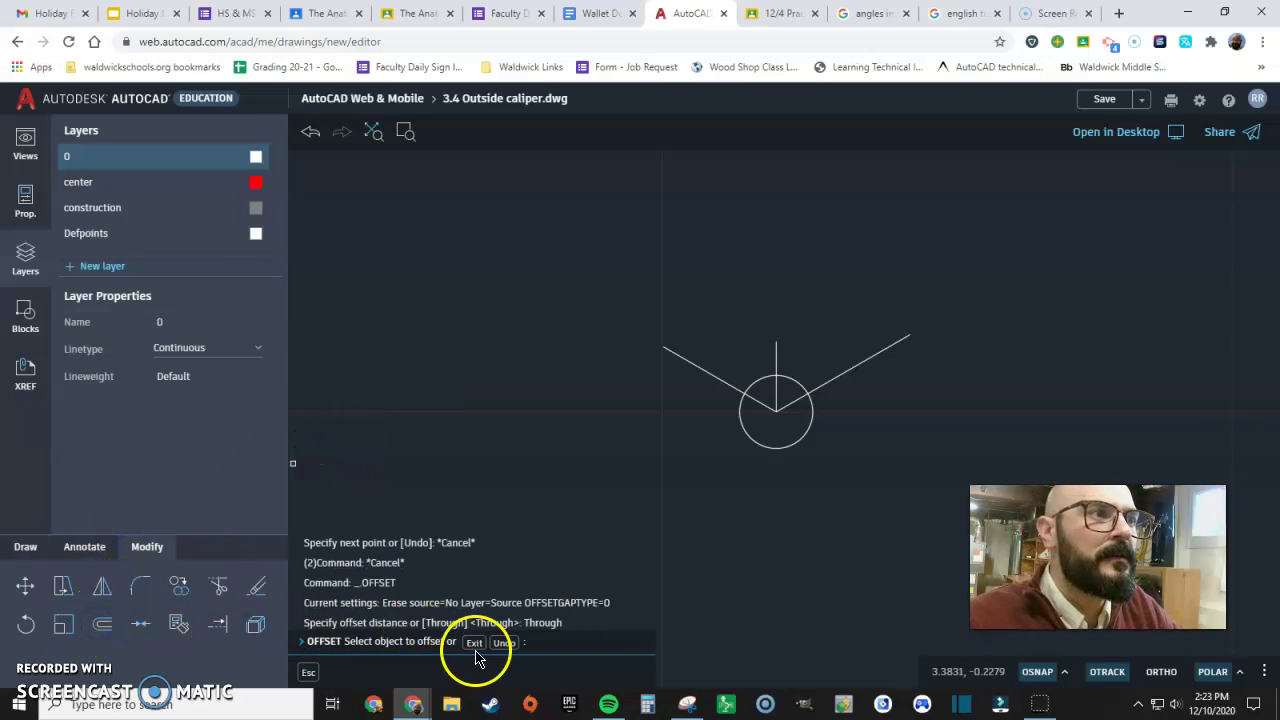
pyautogui.click(713, 377)
pyautogui.click(657, 411)
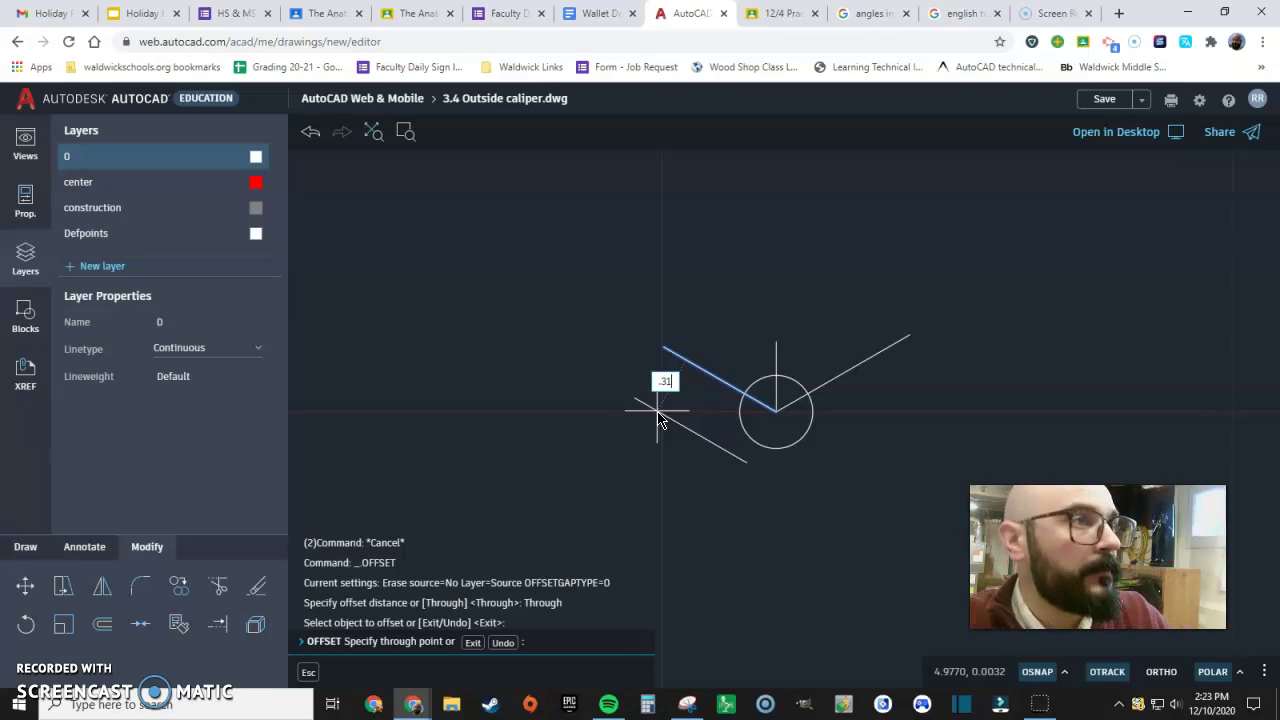
pyautogui.press('Return')
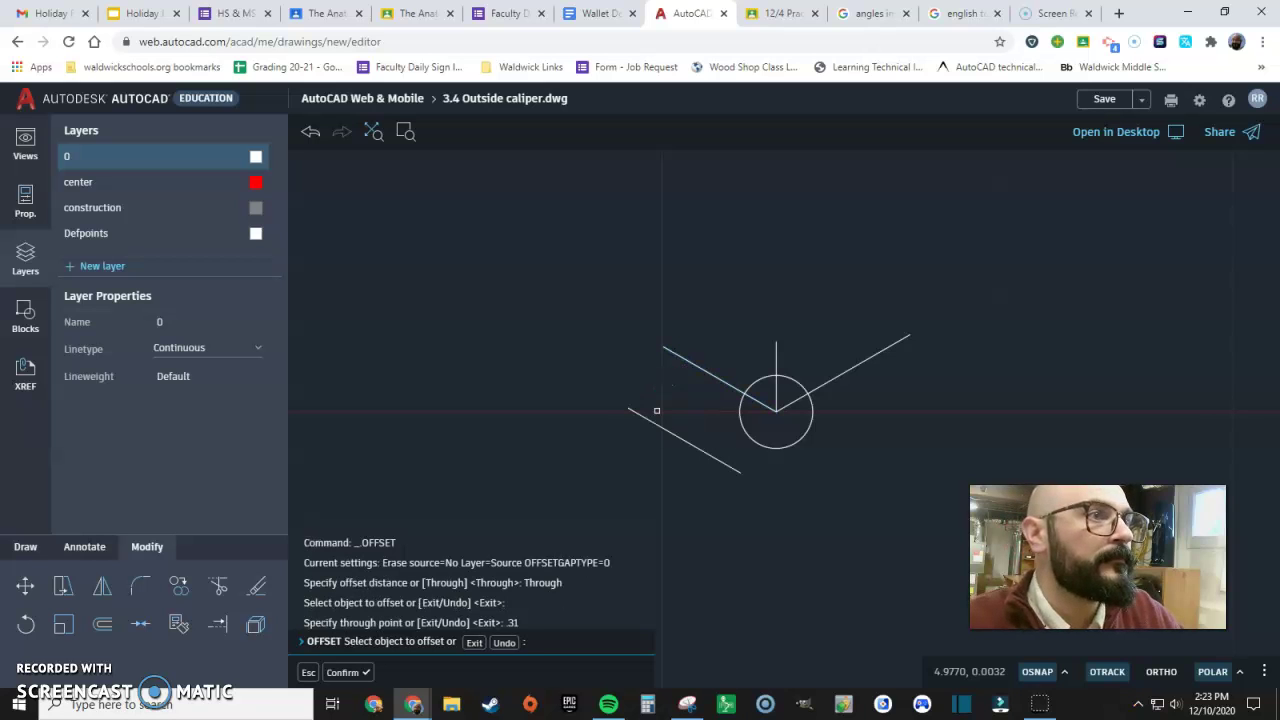
pyautogui.click(709, 375)
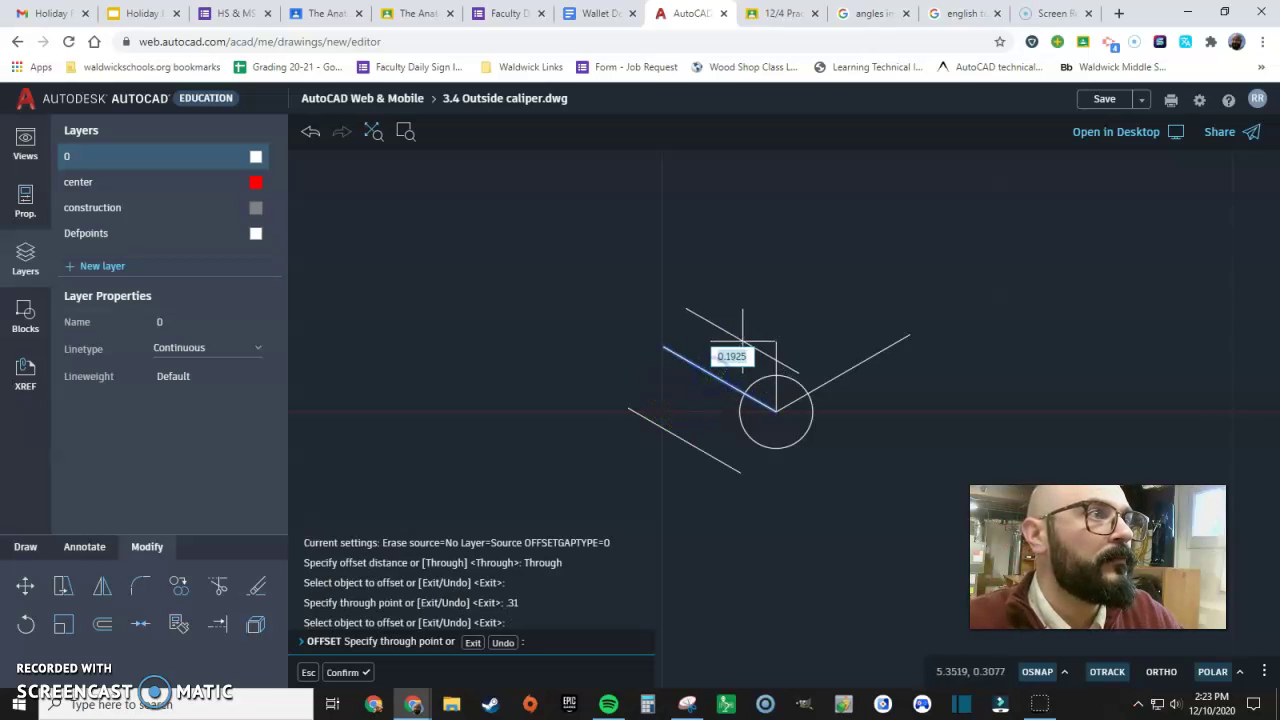
pyautogui.write('.3')
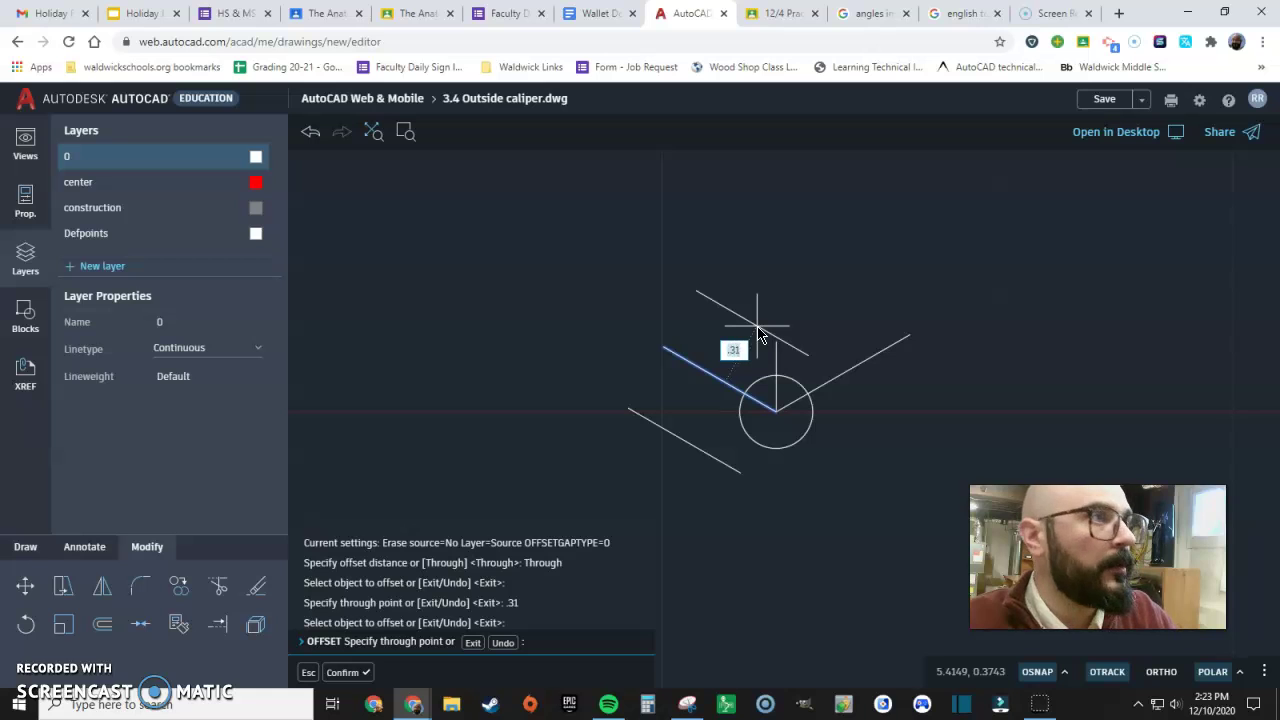
pyautogui.write('1')
pyautogui.press('Return')
# Step: Offset the vertical line and the upper-right angled line .31 on both sides
pyautogui.click(776, 362)
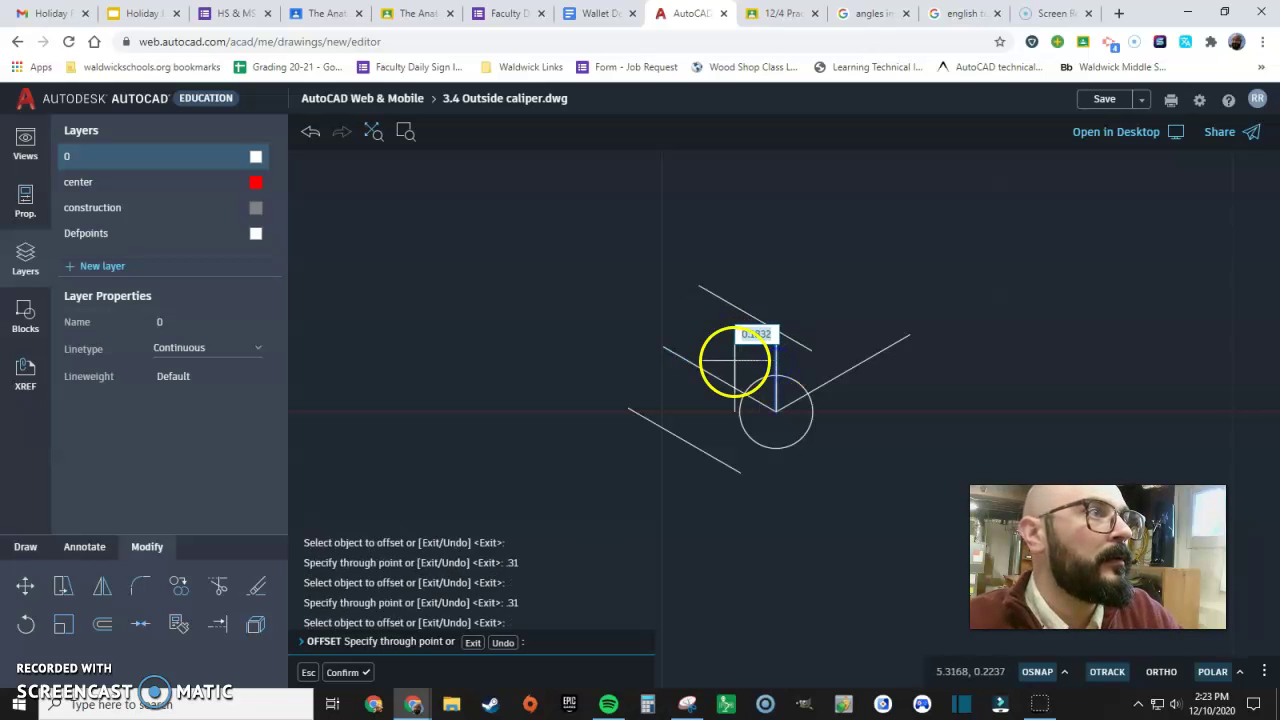
pyautogui.write('.31')
pyautogui.press('Return')
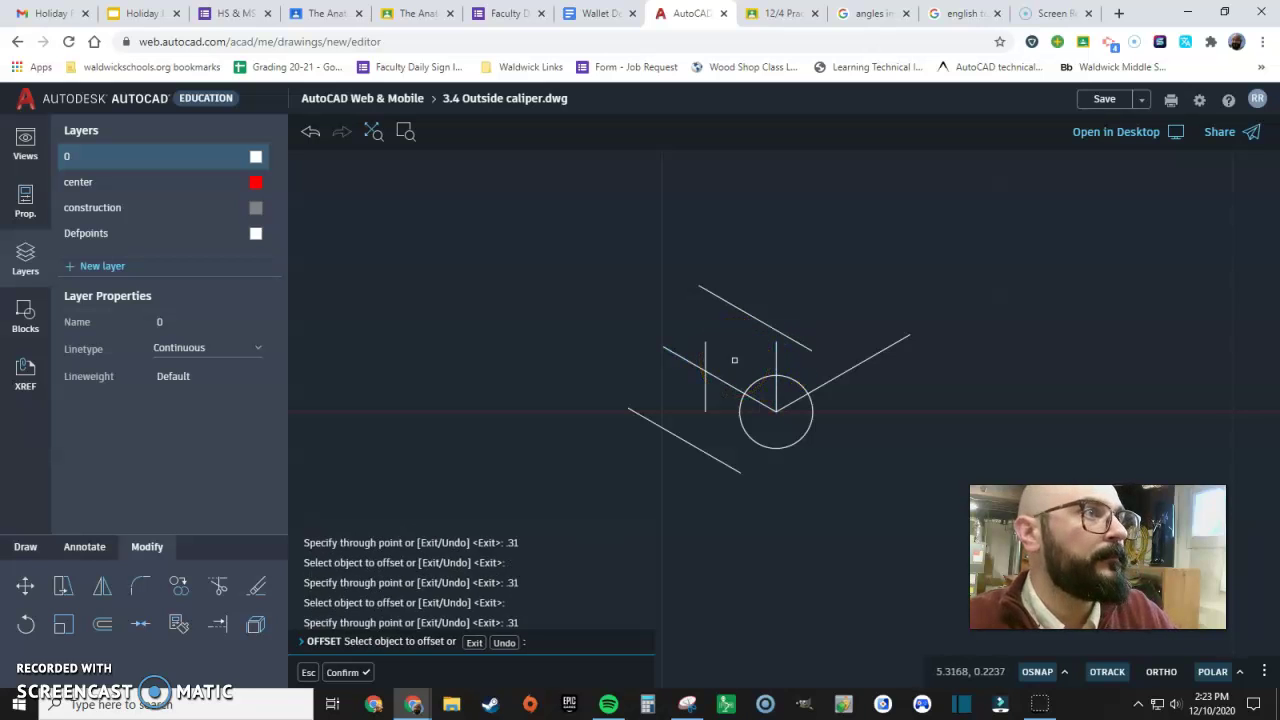
pyautogui.click(776, 362)
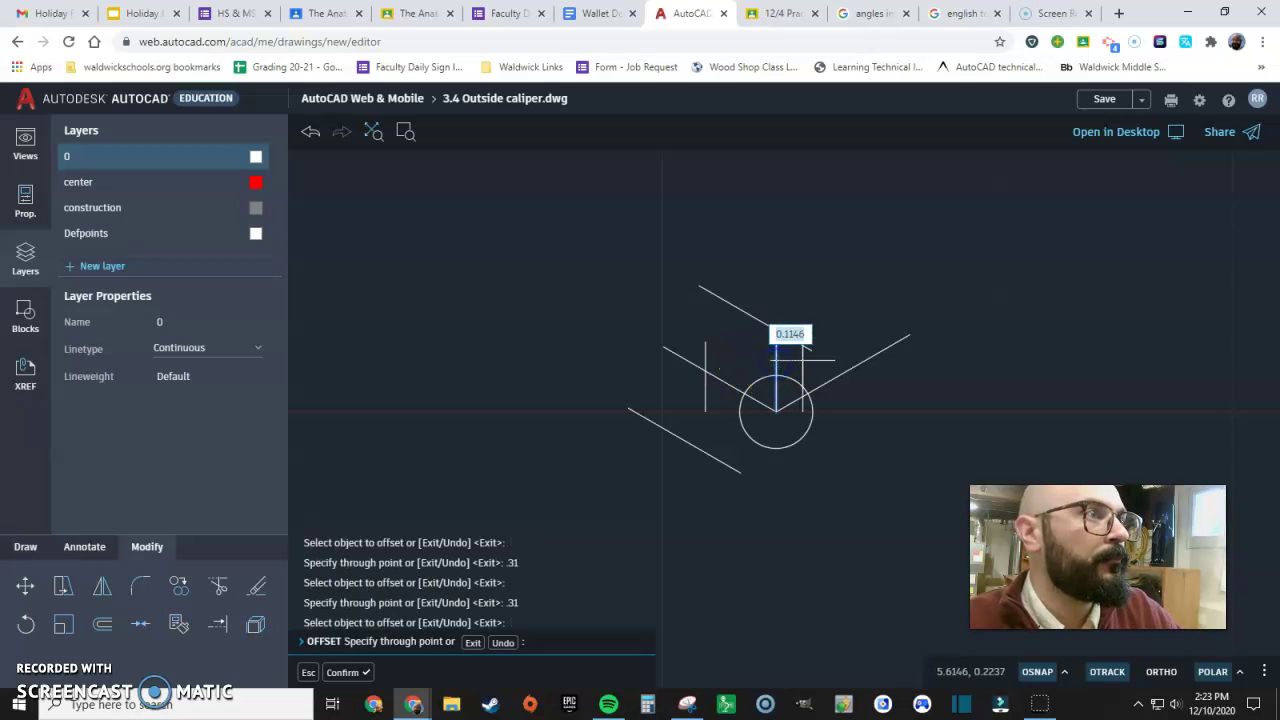
pyautogui.press('Return')
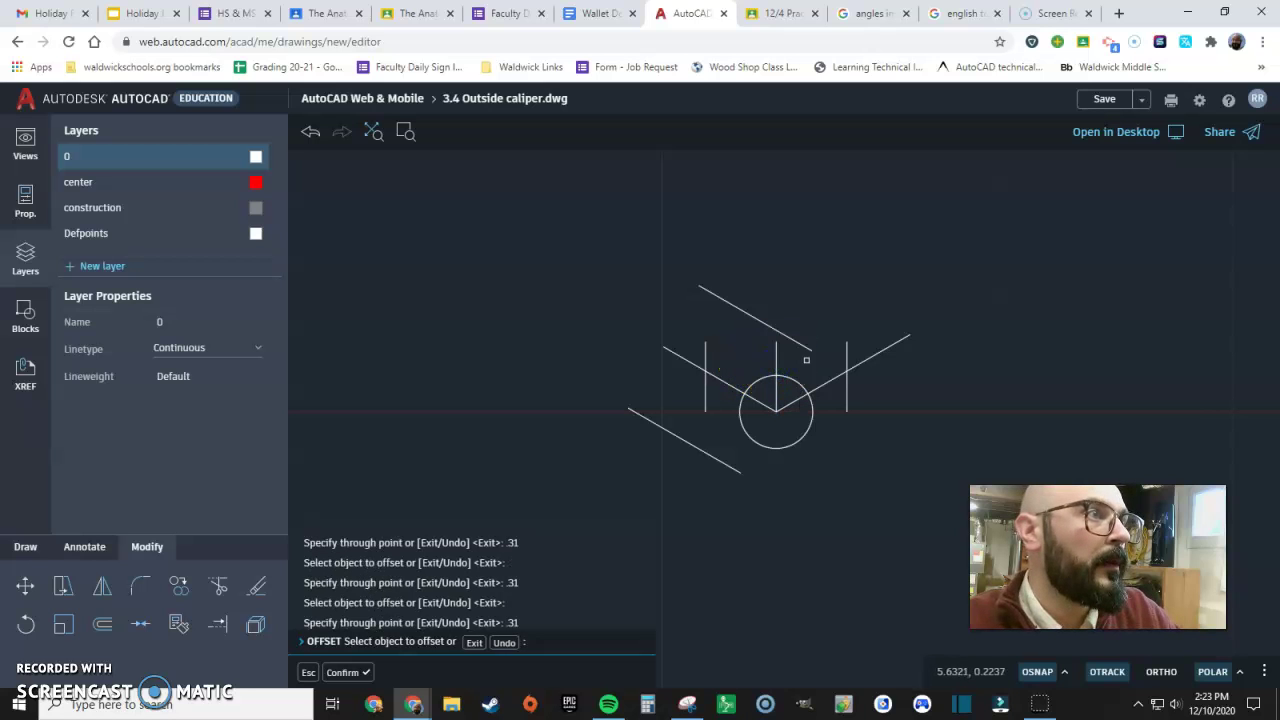
pyautogui.click(817, 389)
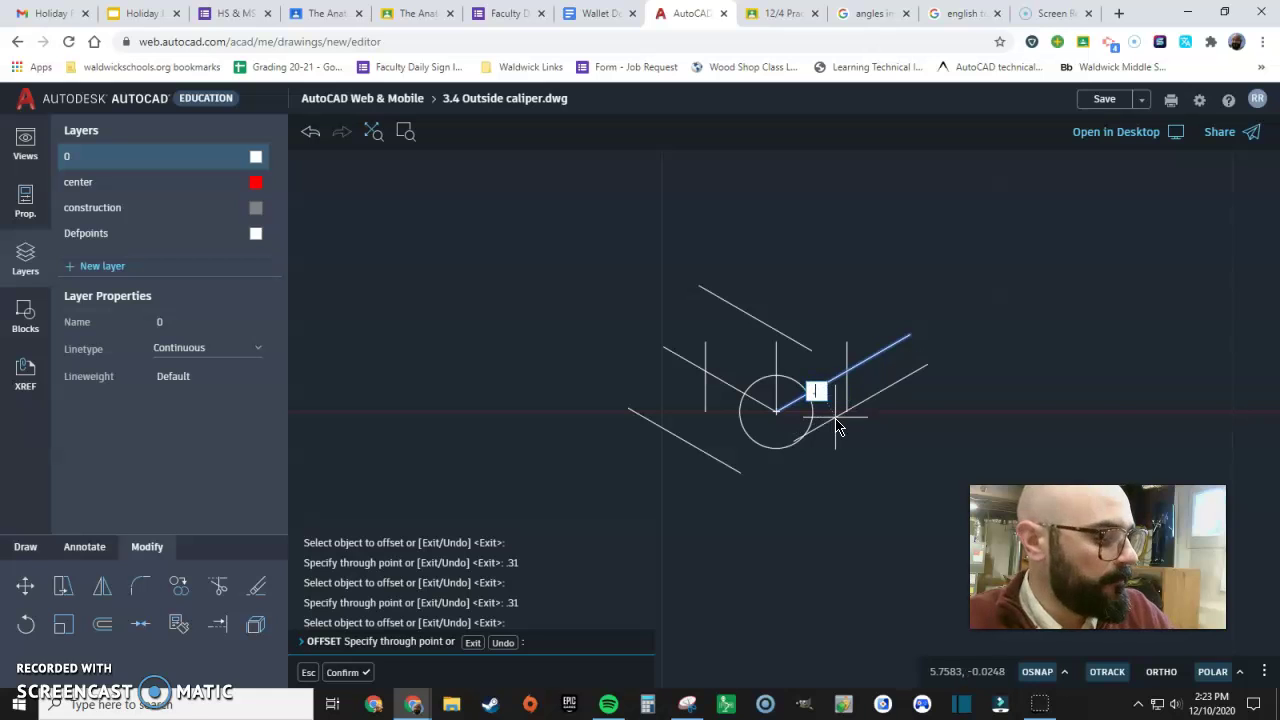
pyautogui.write('.31')
pyautogui.press('Return')
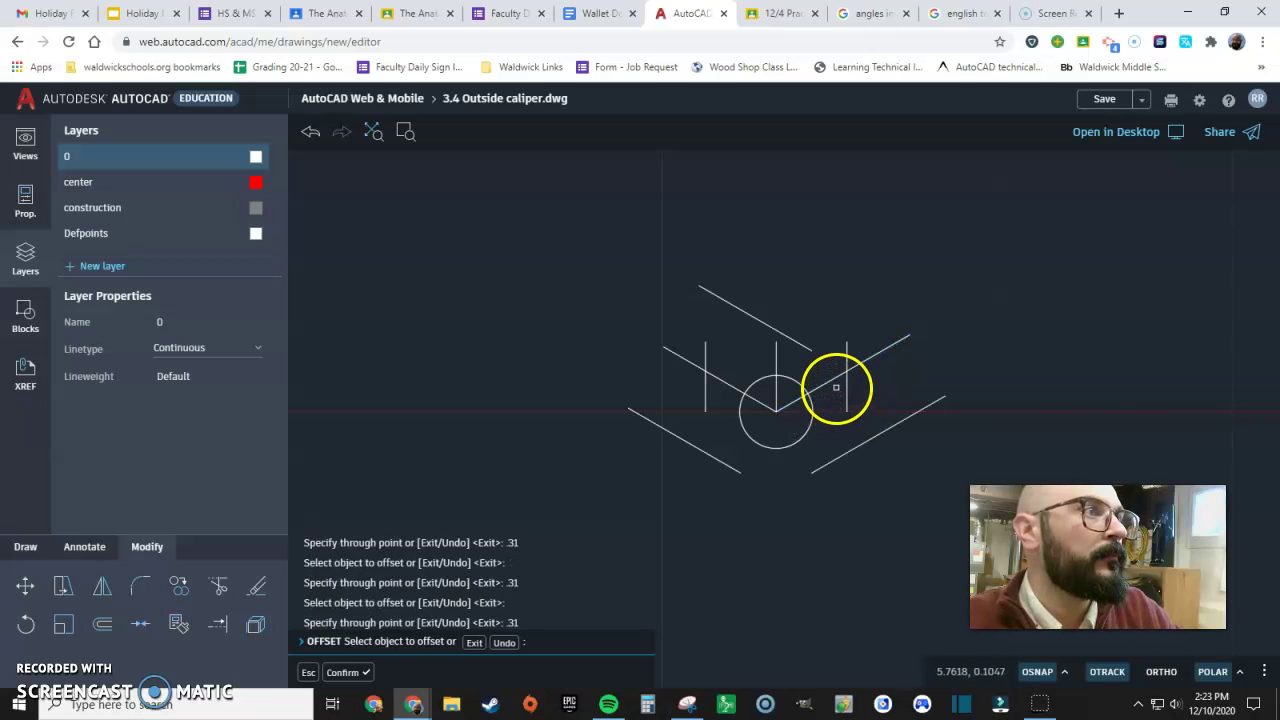
pyautogui.click(834, 381)
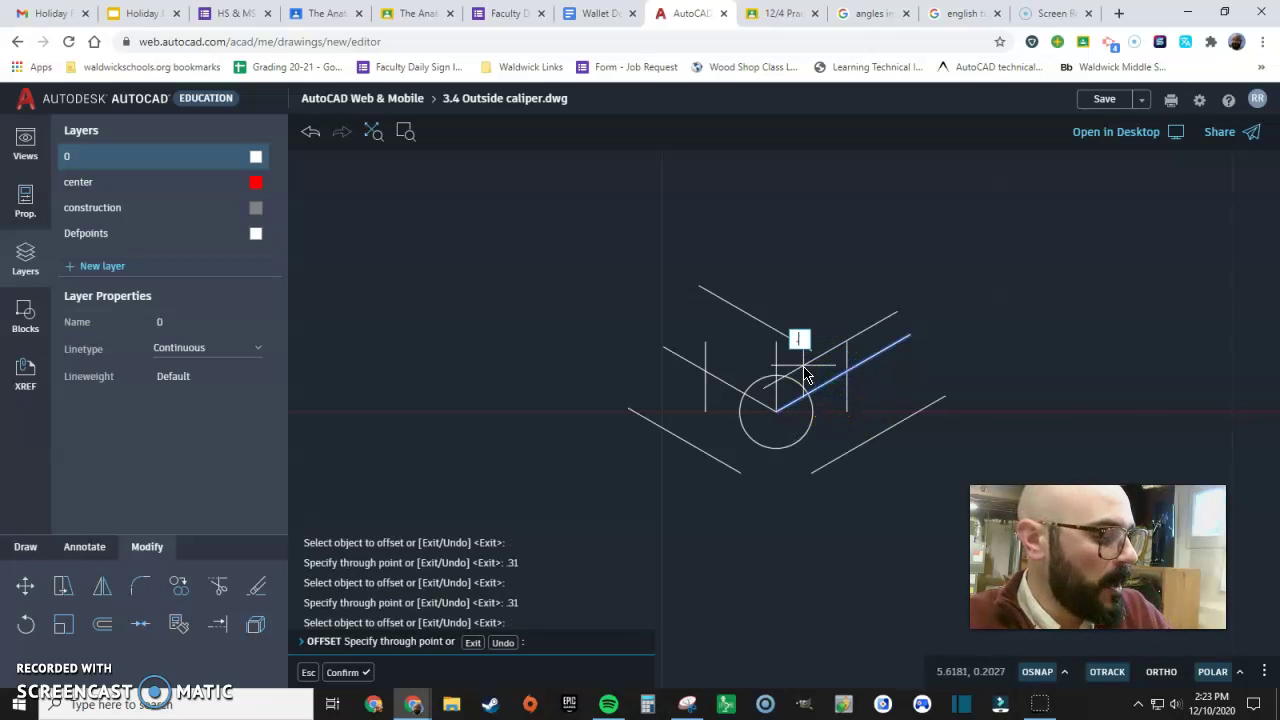
pyautogui.press('Return')
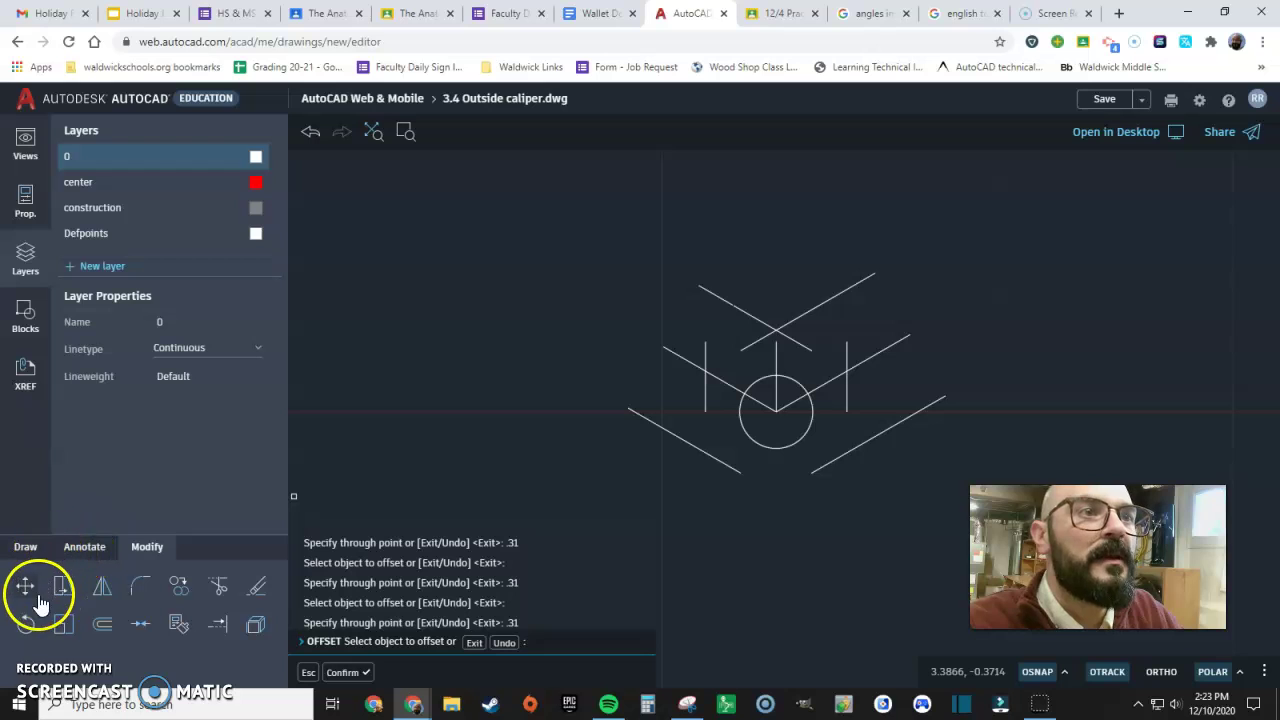
# Step: Try filleting the lower diagonals, then undo the unwanted arc at the V's bottom
pyautogui.click(137, 588)
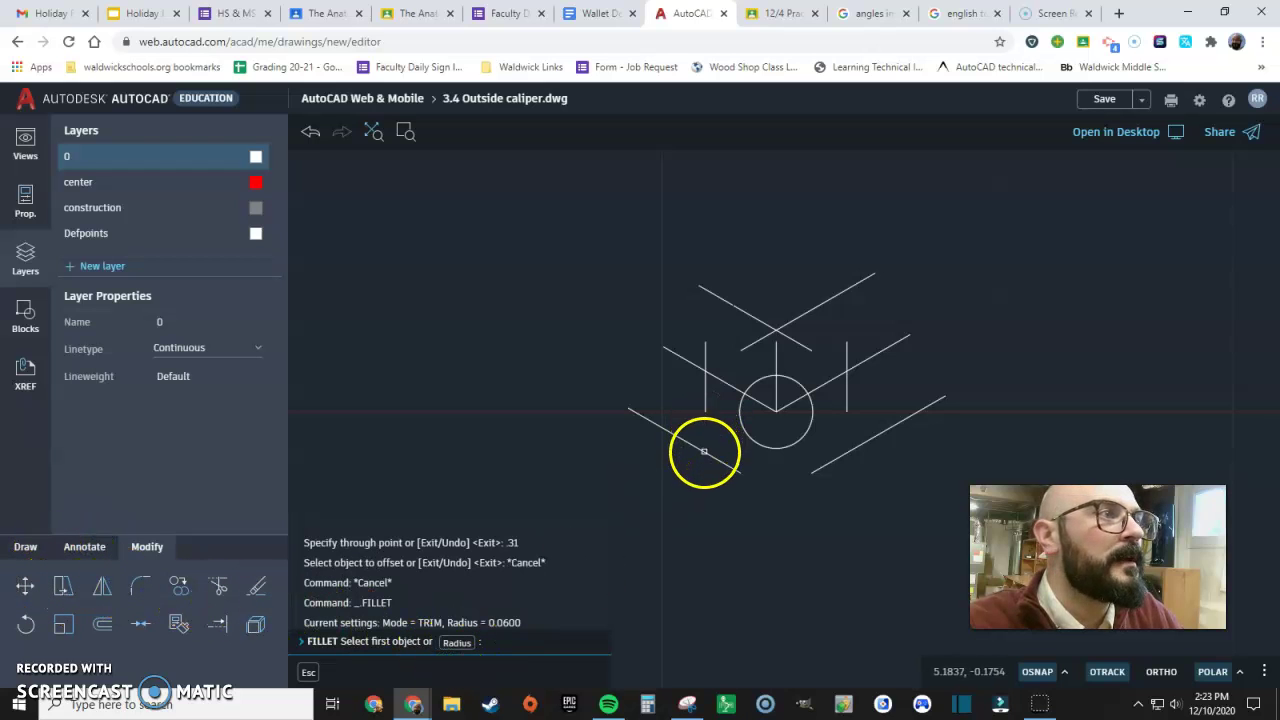
pyautogui.click(704, 452)
pyautogui.click(707, 410)
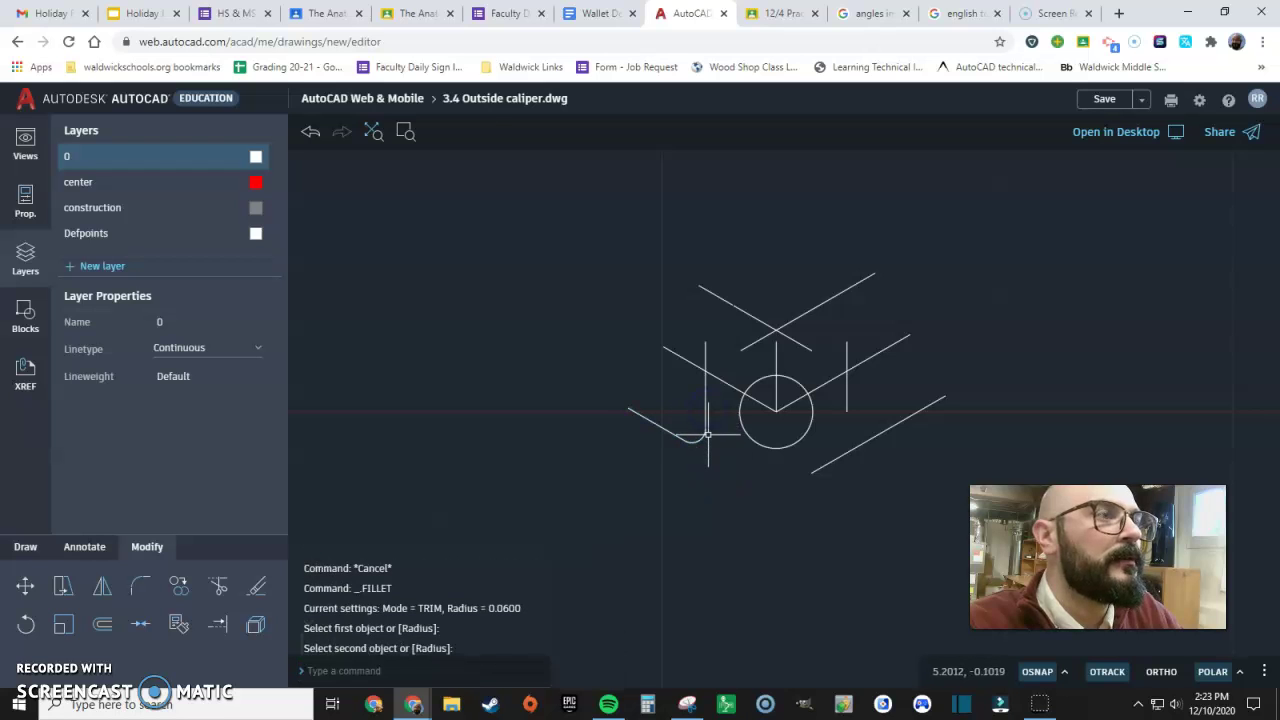
pyautogui.moveTo(708, 441)
pyautogui.mouseDown()
pyautogui.moveTo(680, 503)
pyautogui.moveTo(690, 462)
pyautogui.mouseUp()
pyautogui.write('f')
pyautogui.press('Return')
pyautogui.click(736, 469)
pyautogui.click(814, 469)
pyautogui.click(745, 485)
pyautogui.write('g')
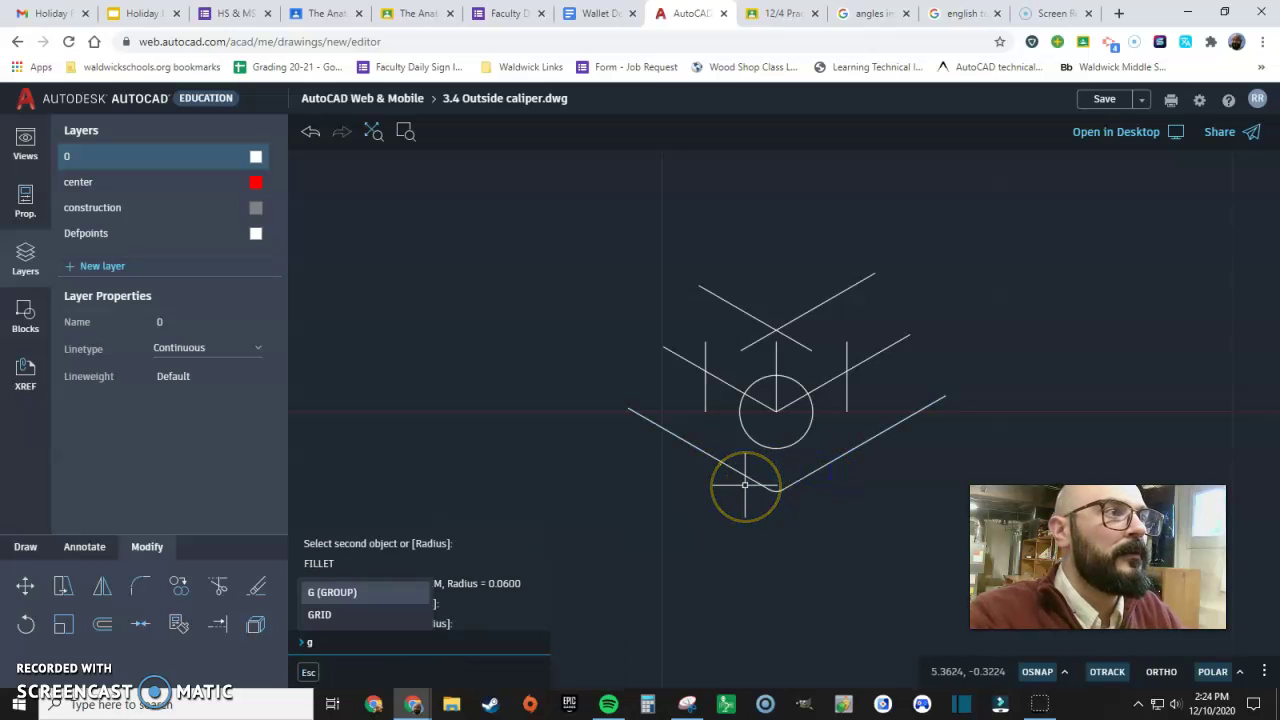
pyautogui.press('Escape')
pyautogui.click(687, 524)
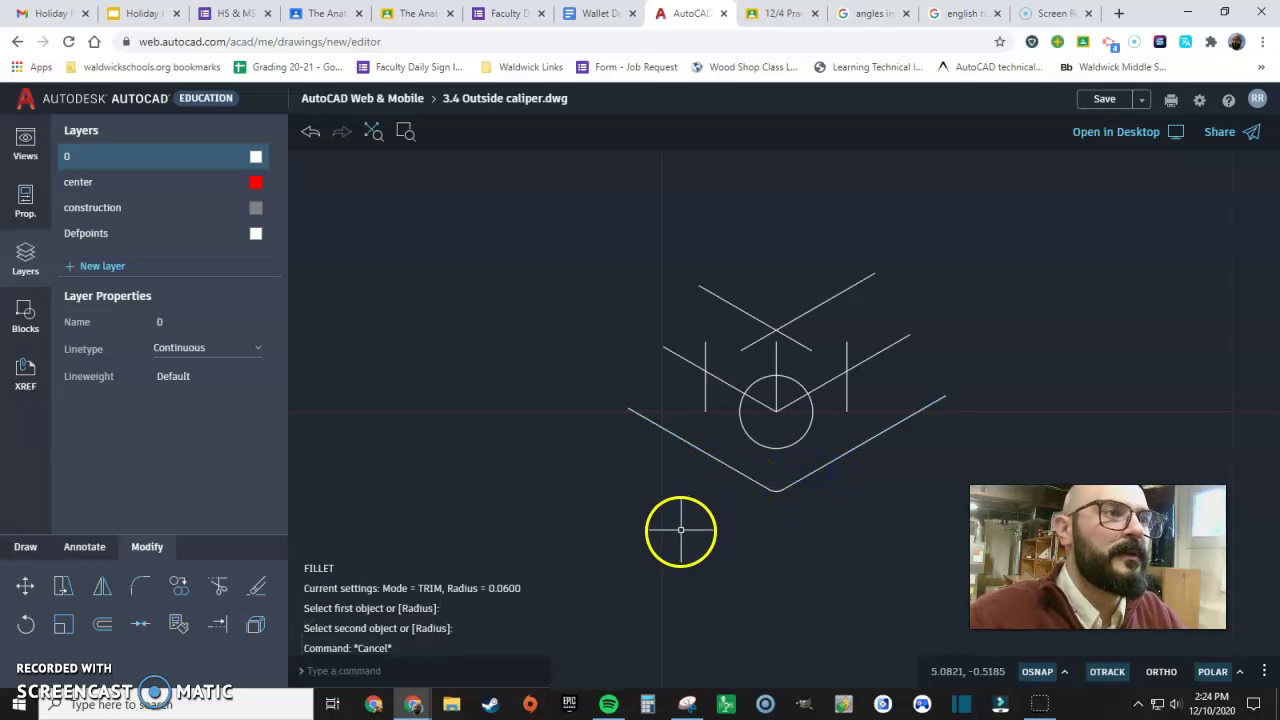
pyautogui.hotkey('ctrl', 'z')
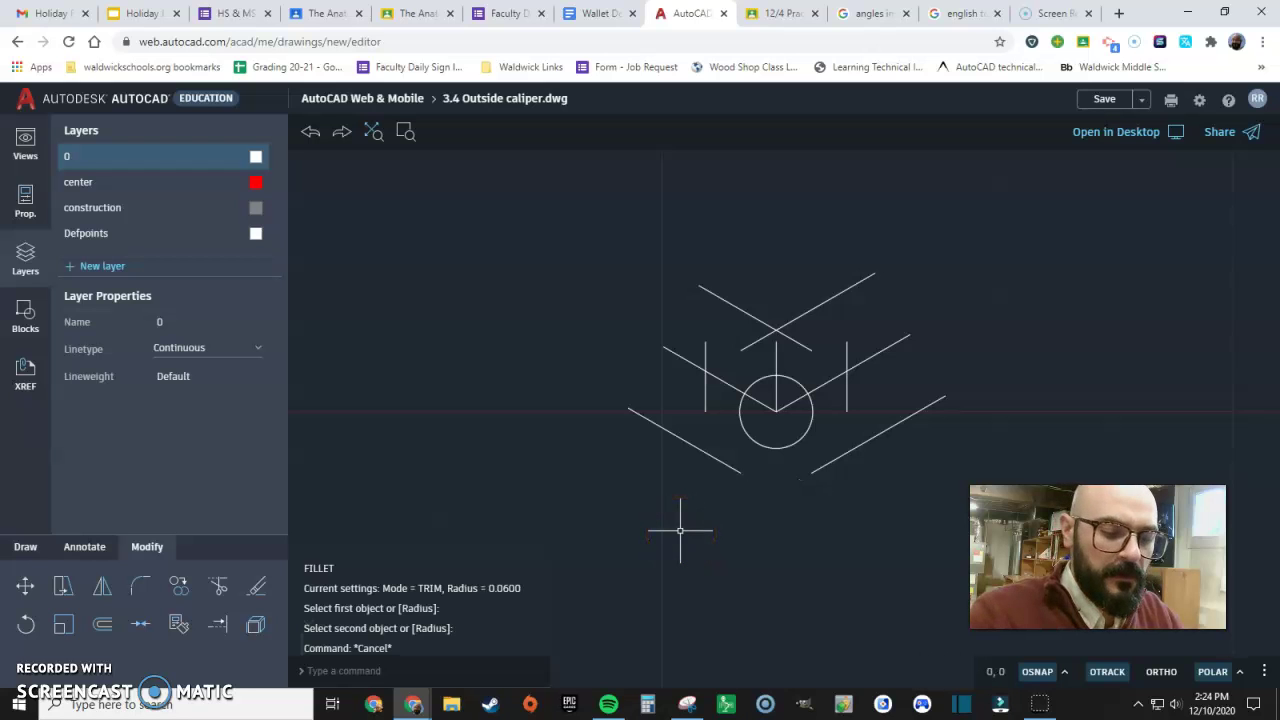
# Step: Set the fillet radius to 0 and join the two lower diagonals at a sharp point
pyautogui.write('f')
pyautogui.press('Return')
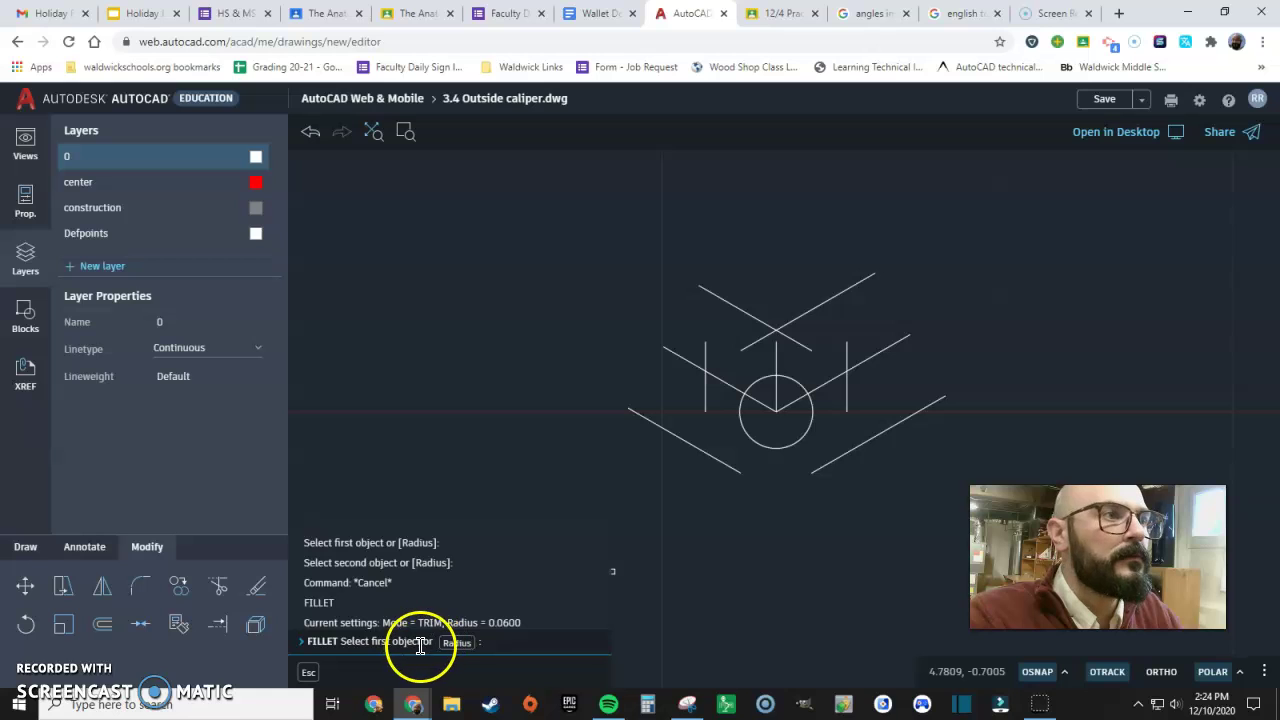
pyautogui.click(456, 643)
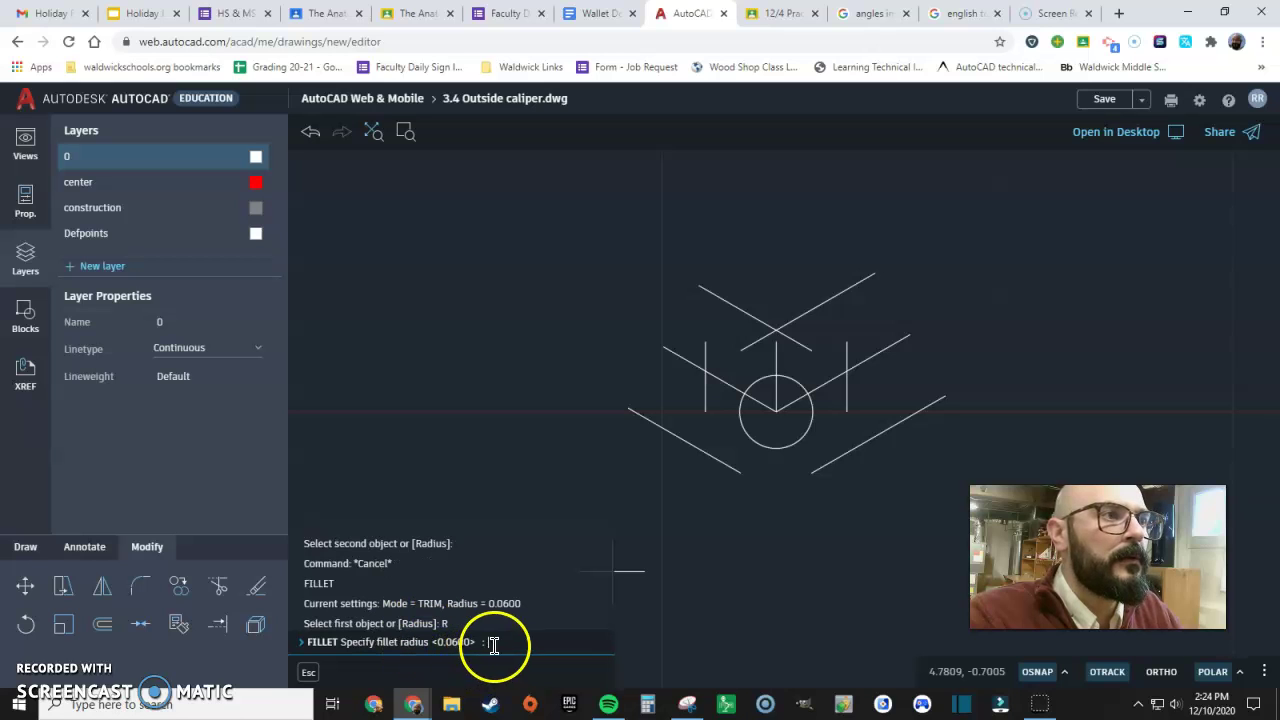
pyautogui.write('0.0')
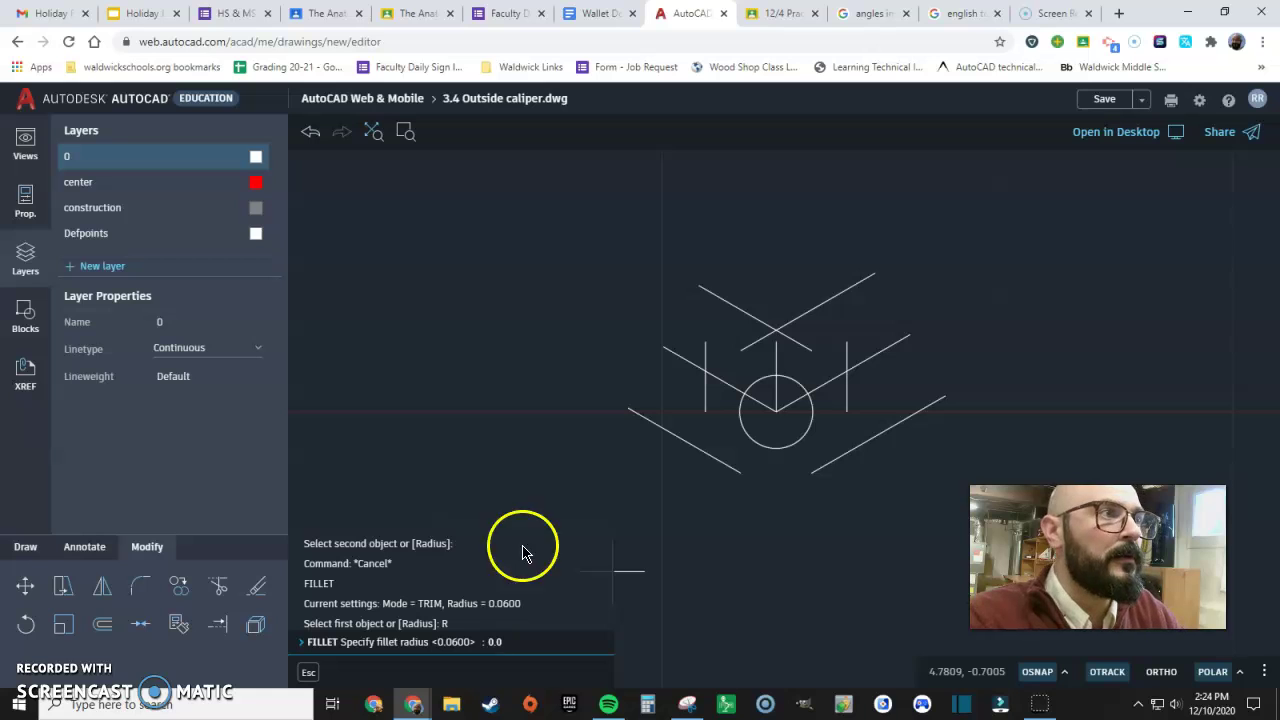
pyautogui.press('Return')
pyautogui.click(720, 461)
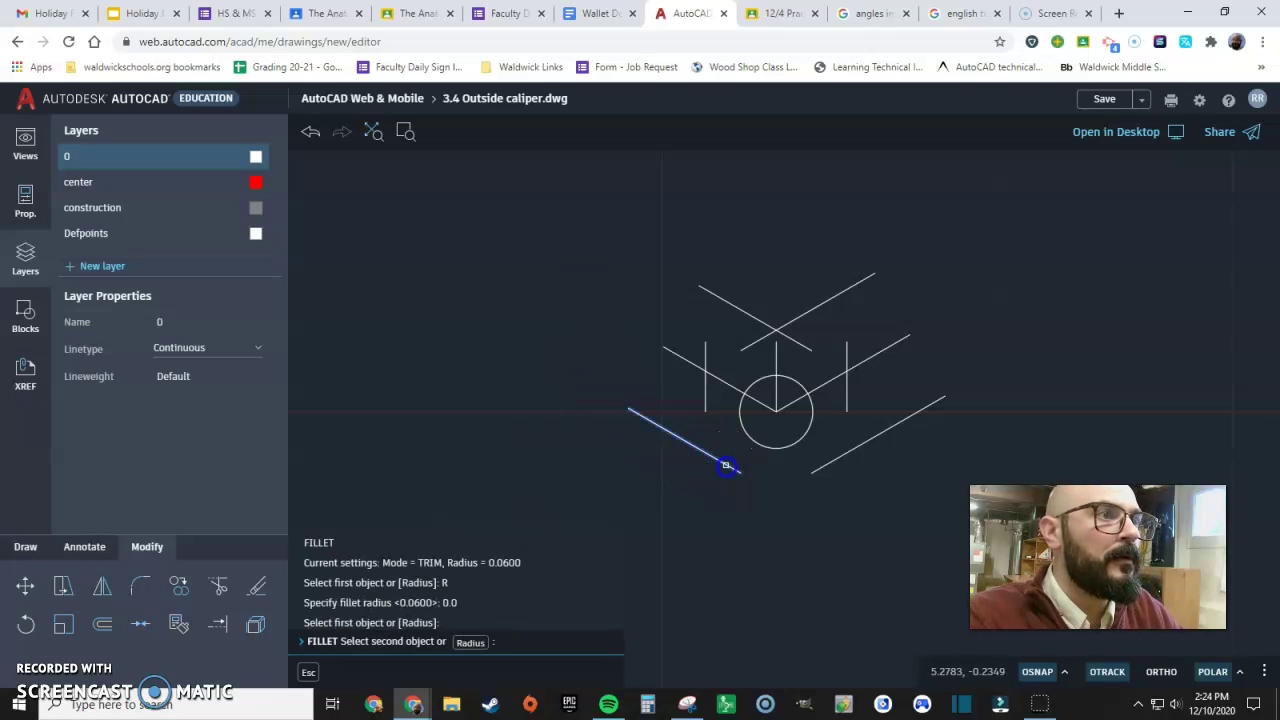
pyautogui.click(827, 467)
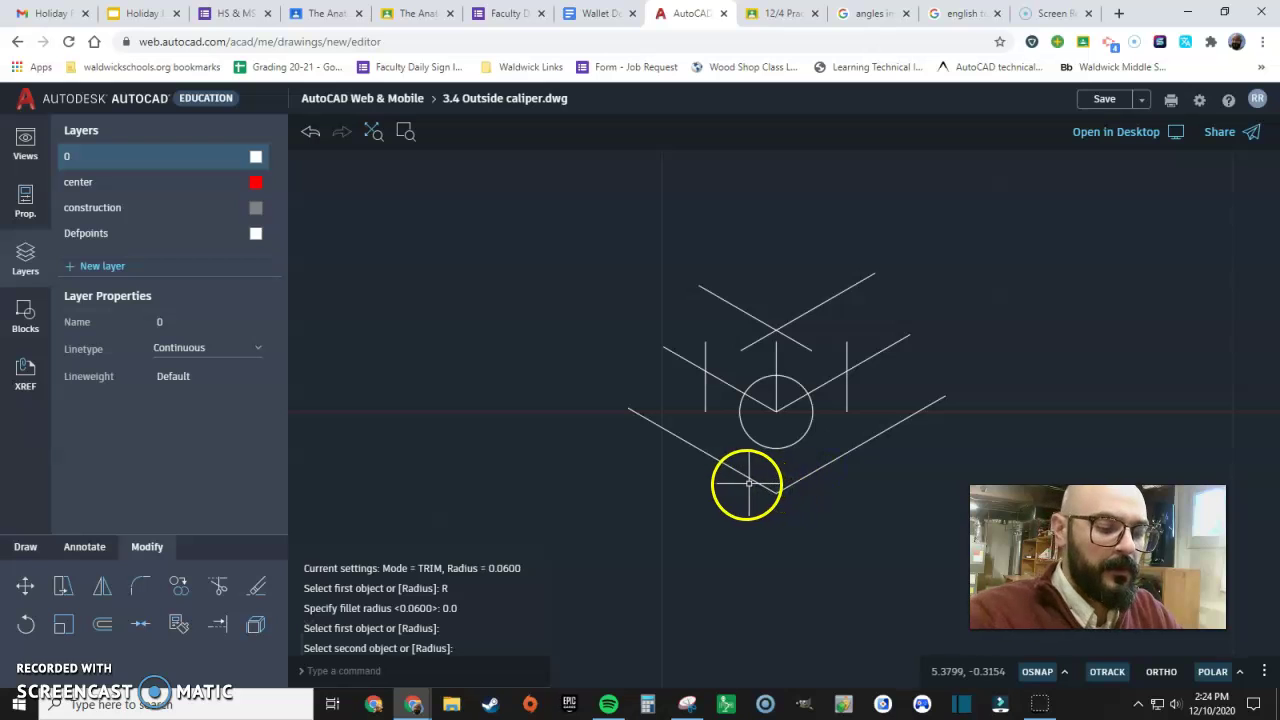
pyautogui.click(706, 455)
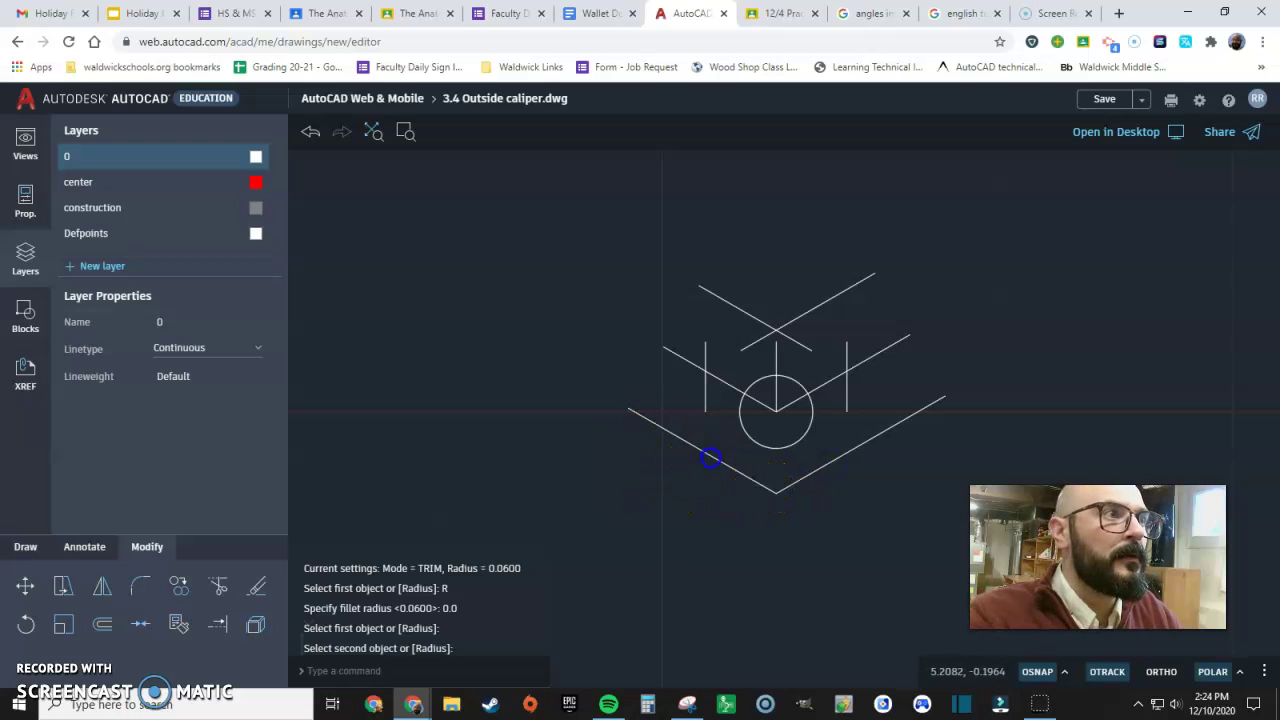
pyautogui.click(706, 398)
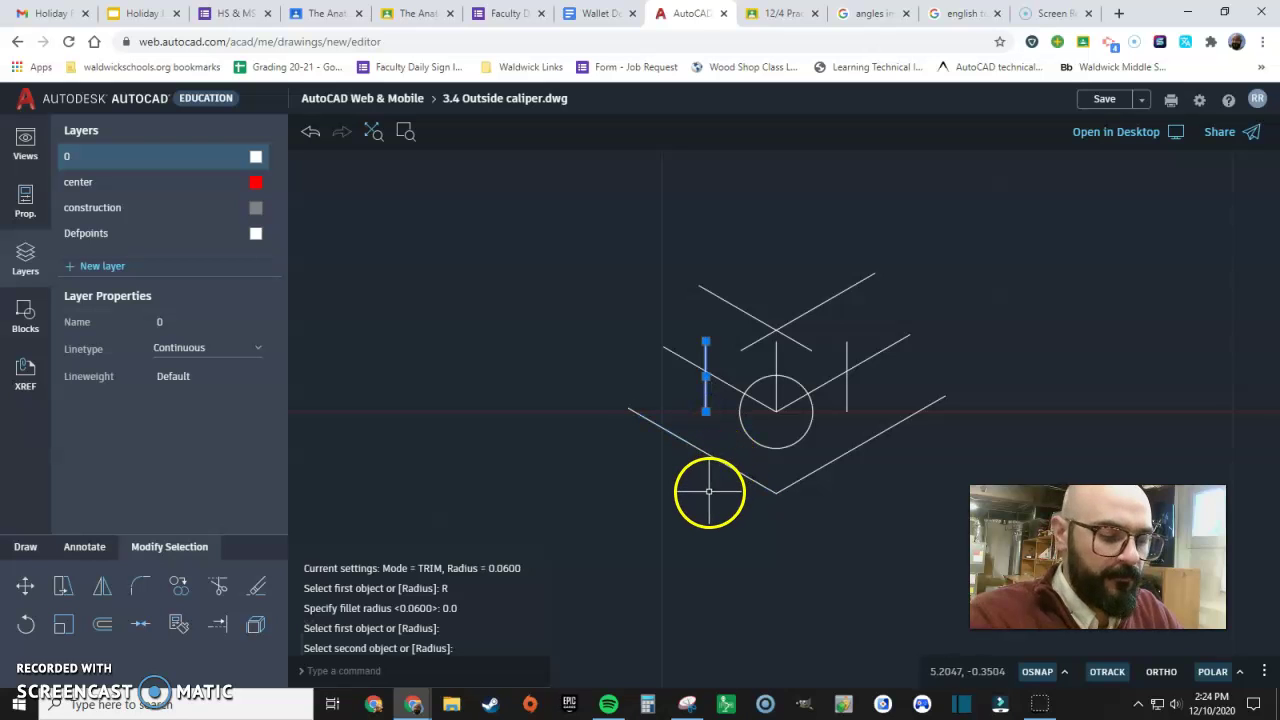
# Step: Close the hexagon's left corners and top point with zero-radius fillets
pyautogui.write('f')
pyautogui.press('Return')
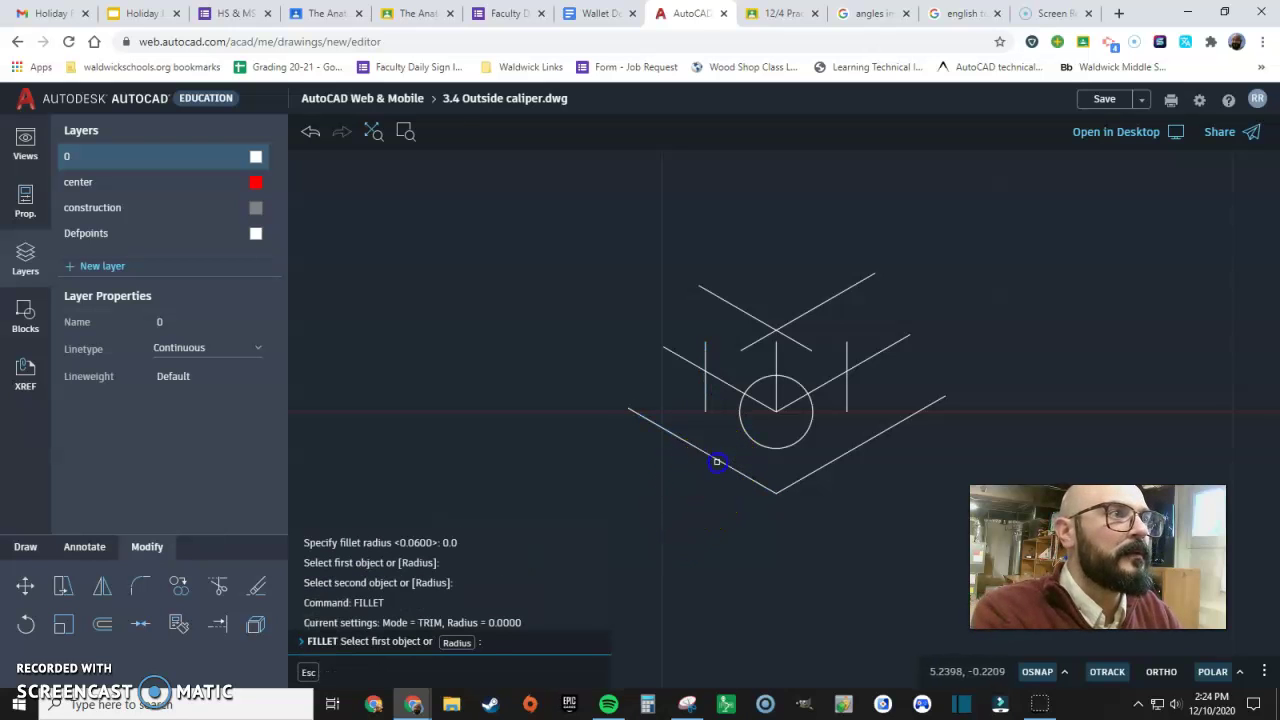
pyautogui.click(717, 461)
pyautogui.click(706, 410)
pyautogui.press('Return')
pyautogui.click(704, 388)
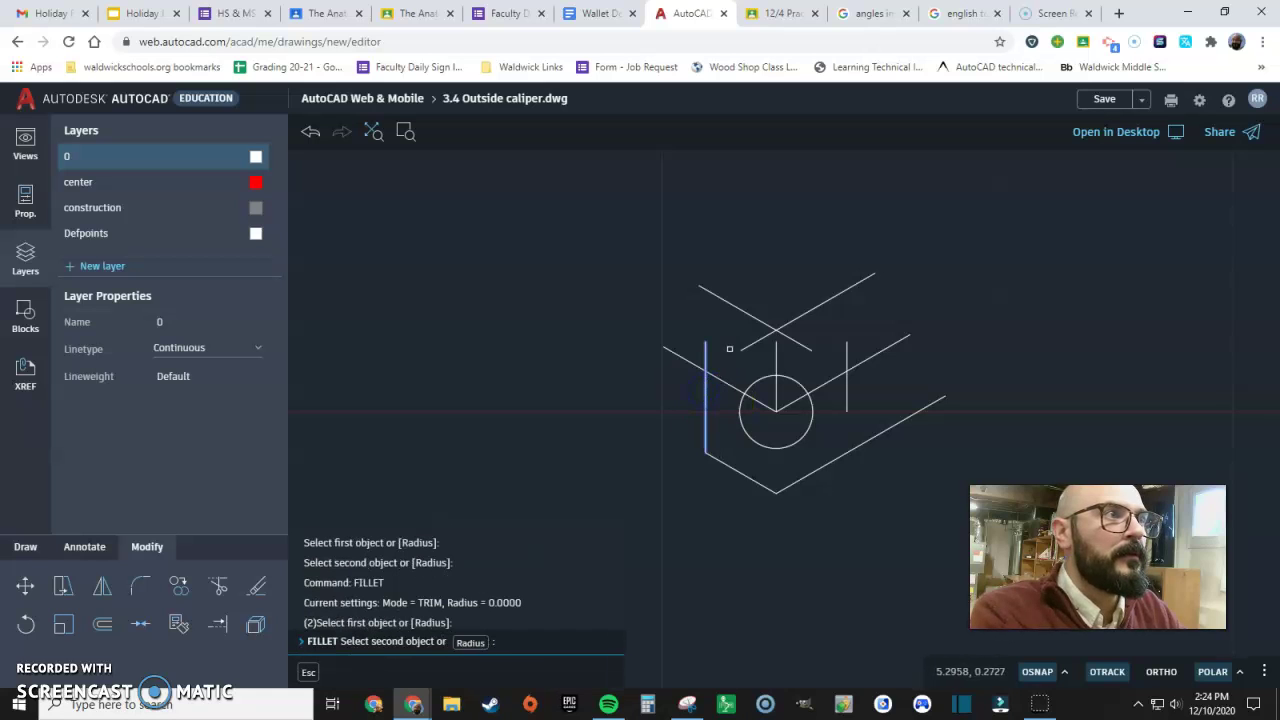
pyautogui.click(745, 347)
pyautogui.press('Return')
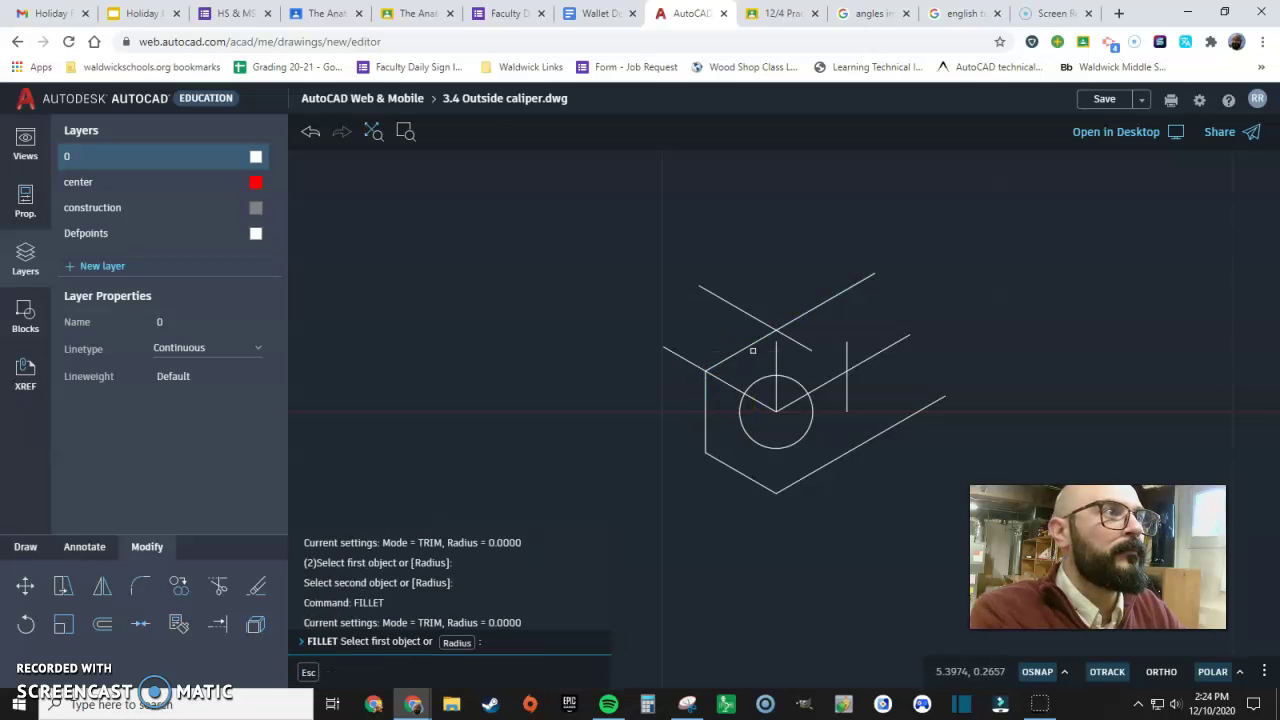
pyautogui.click(755, 343)
pyautogui.click(789, 339)
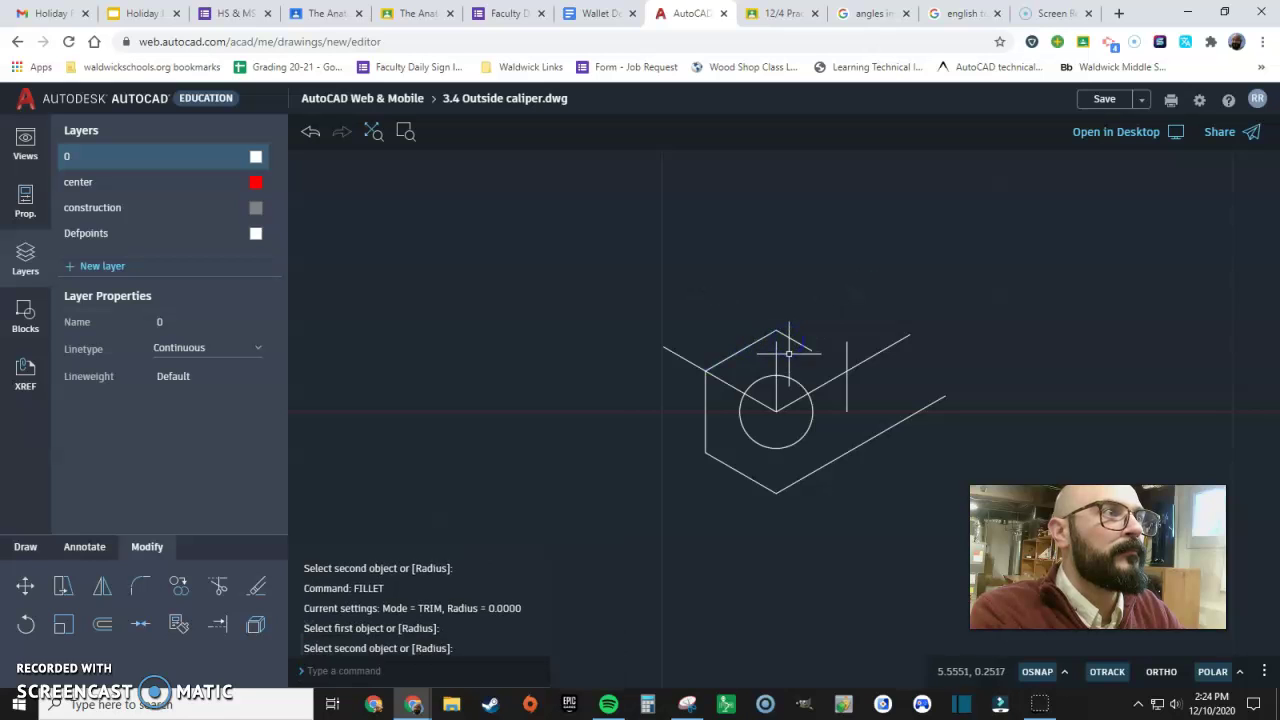
pyautogui.press('Return')
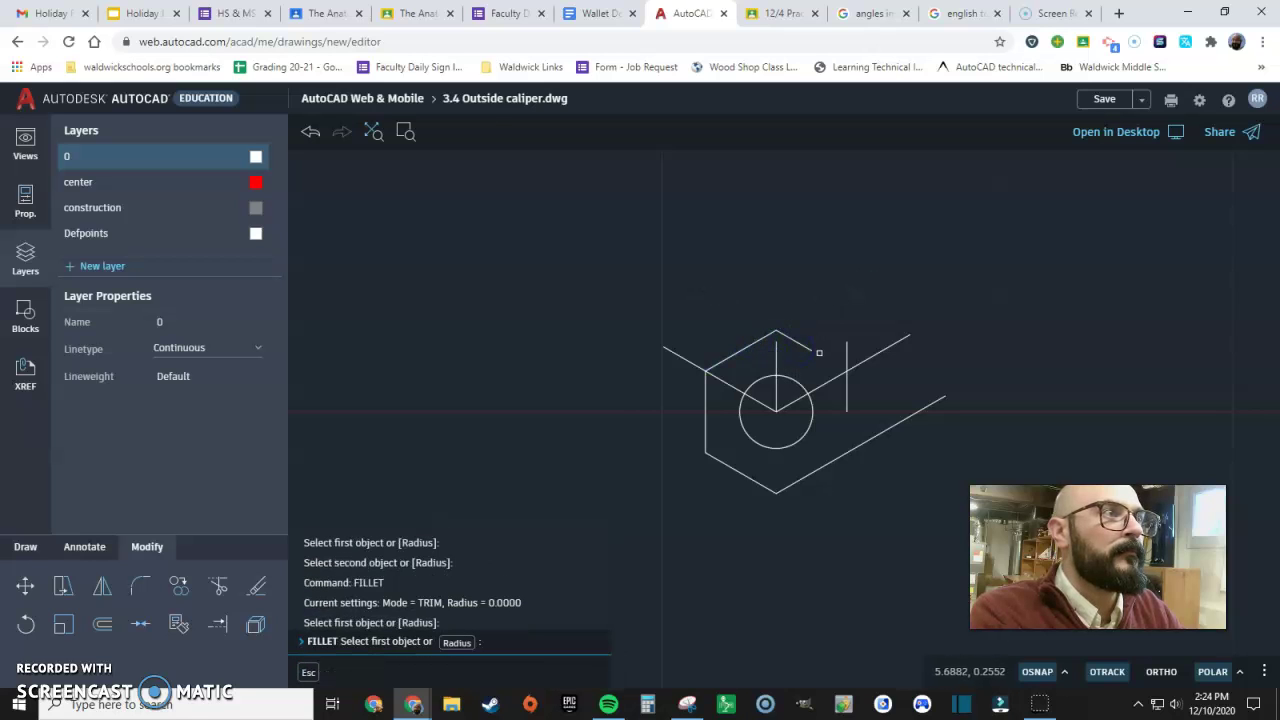
pyautogui.click(809, 349)
pyautogui.click(846, 352)
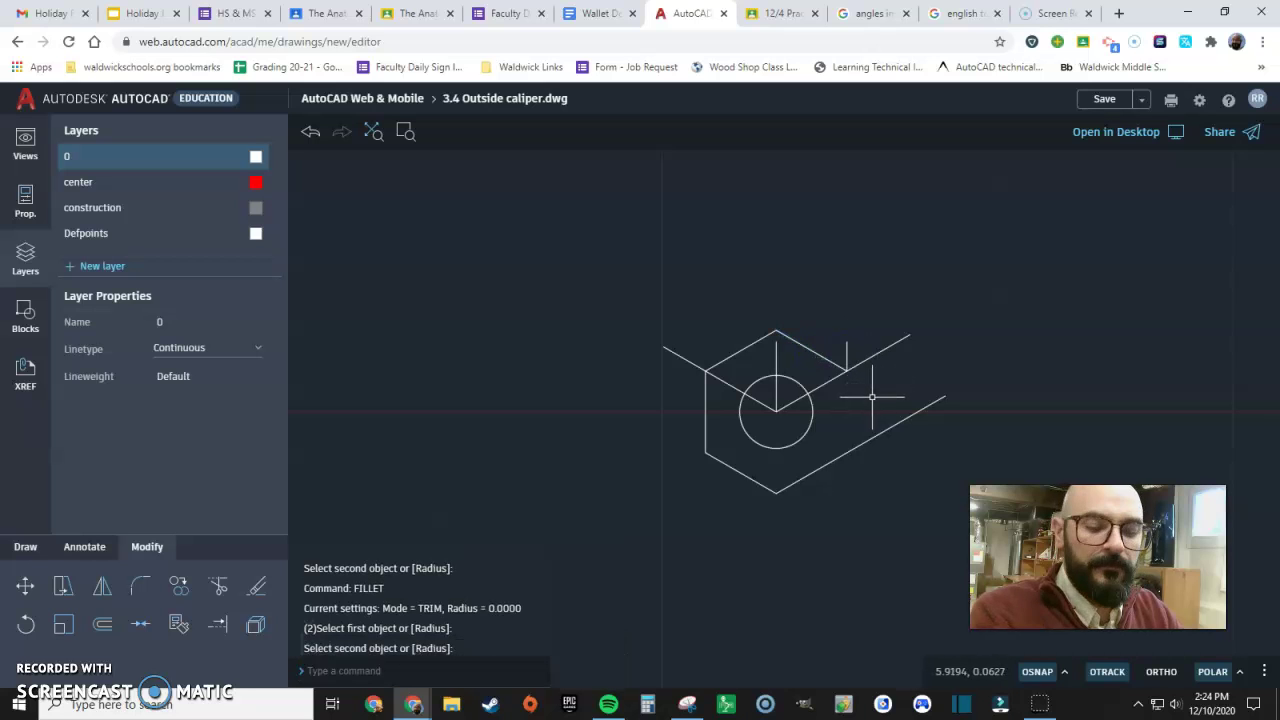
# Step: Join the right vertical line sharply to the lower diagonal and upper hexagon edge
pyautogui.hotkey('ctrl', 'z')
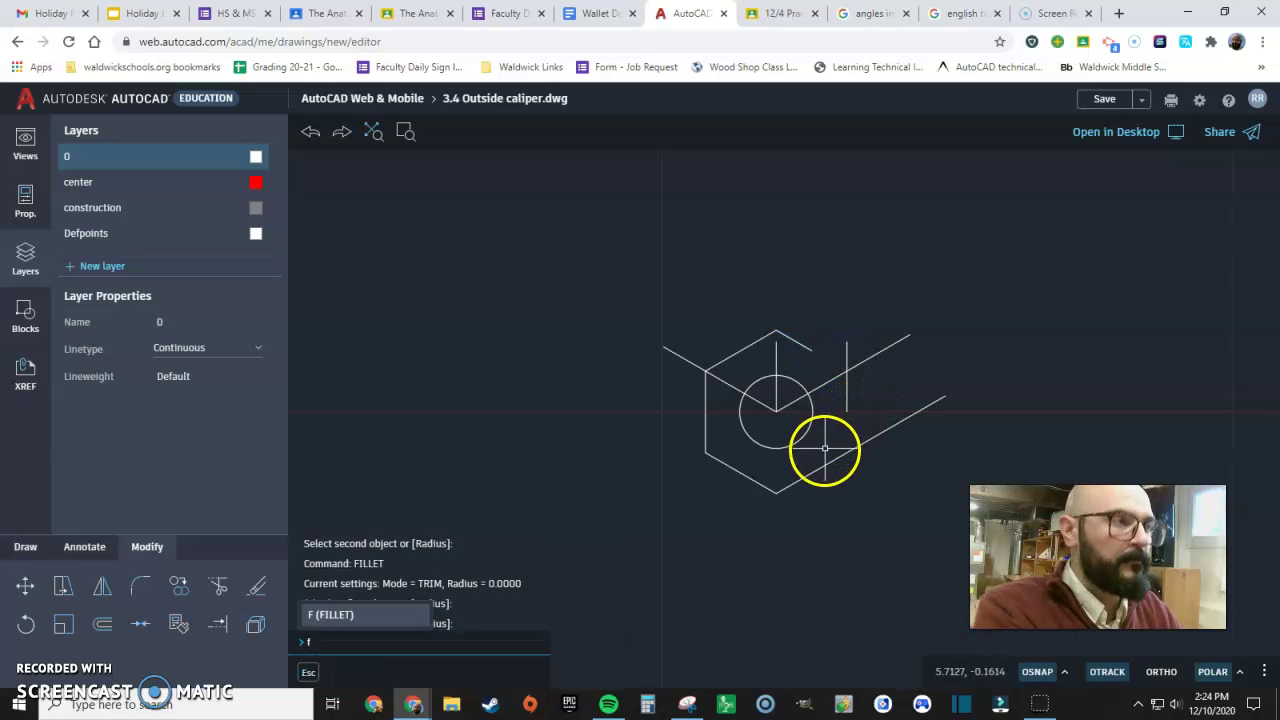
pyautogui.press('Return')
pyautogui.click(826, 458)
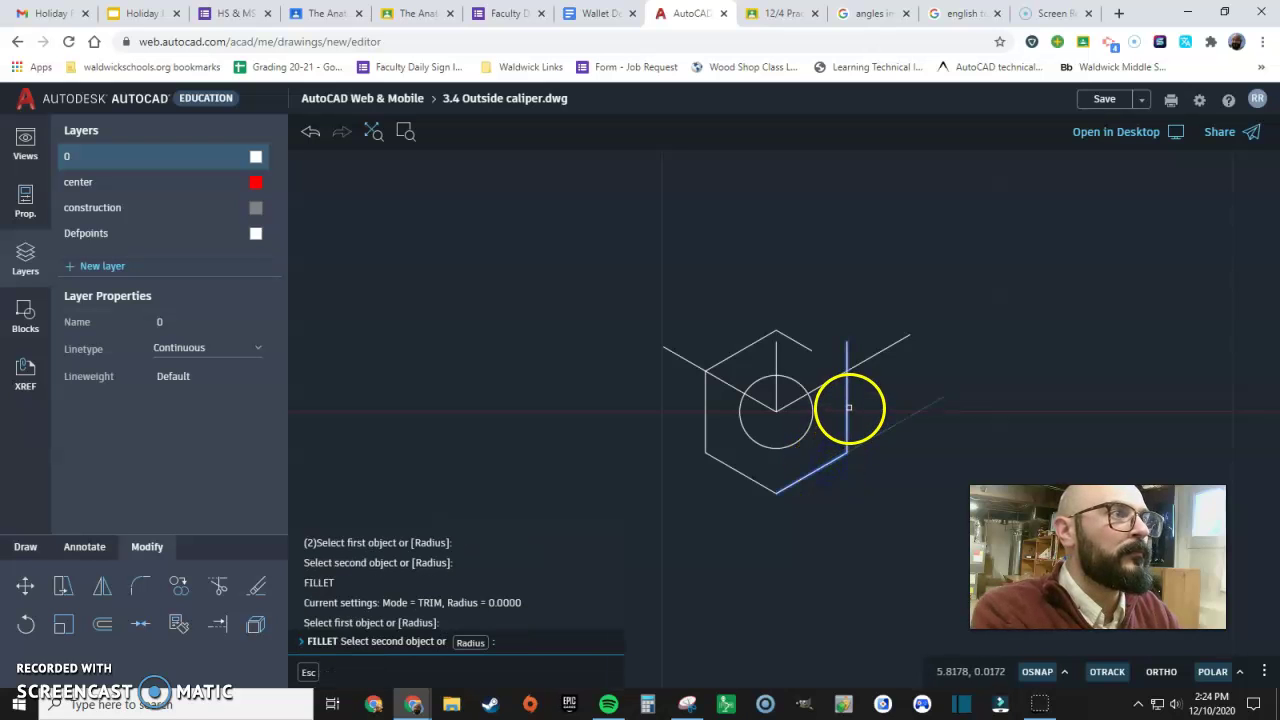
pyautogui.click(848, 407)
pyautogui.press('Return')
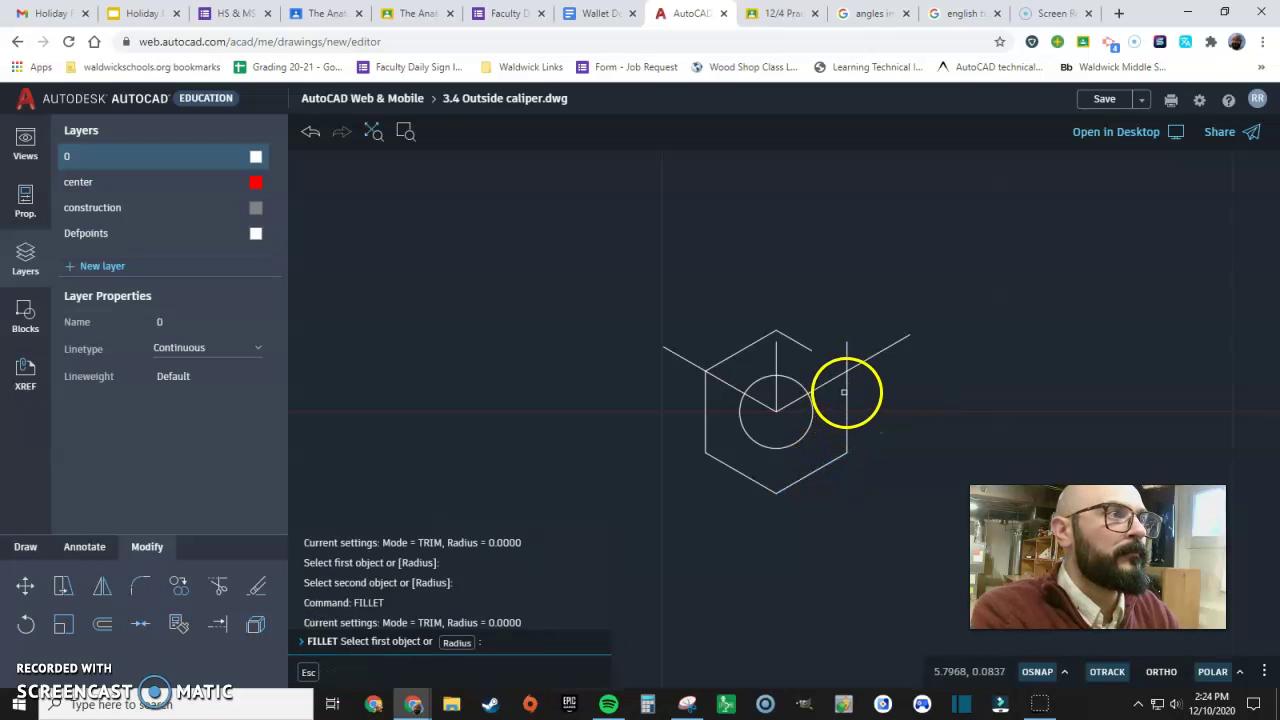
pyautogui.click(846, 391)
pyautogui.click(806, 349)
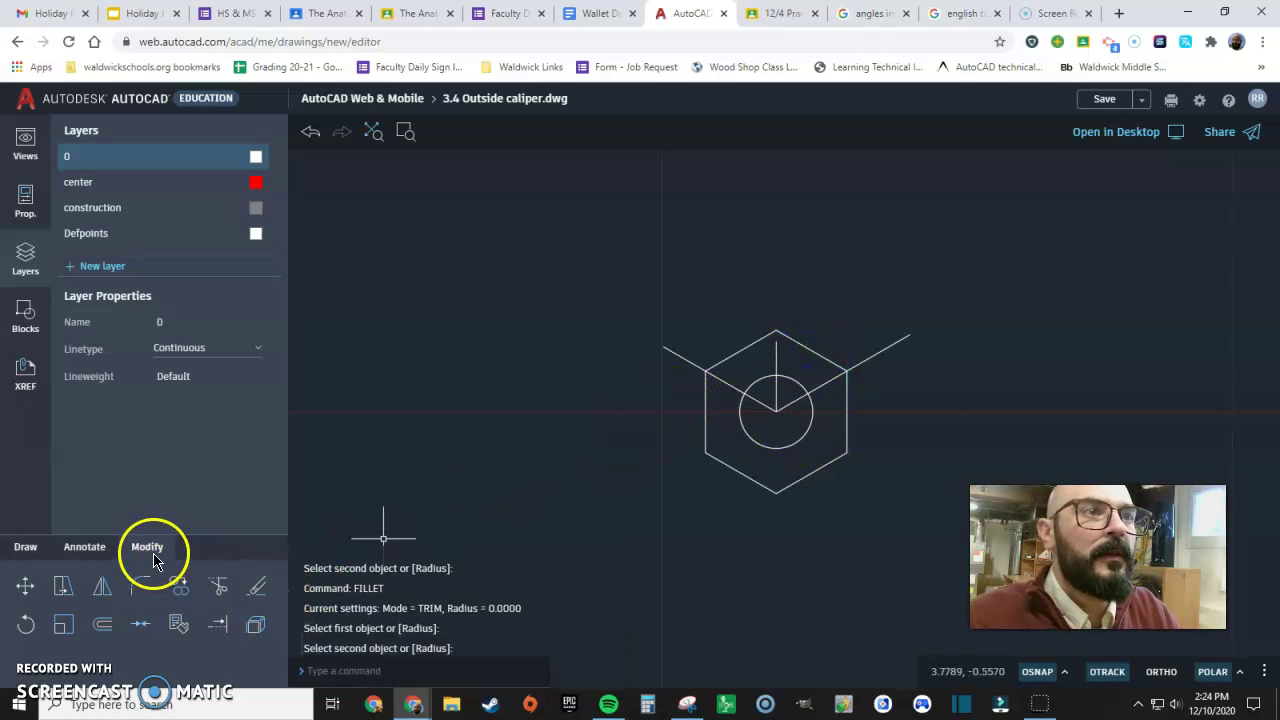
# Step: Fence-trim the leftover guide lines and arc inside the hexagon around the hole
pyautogui.click(218, 585)
pyautogui.click(823, 378)
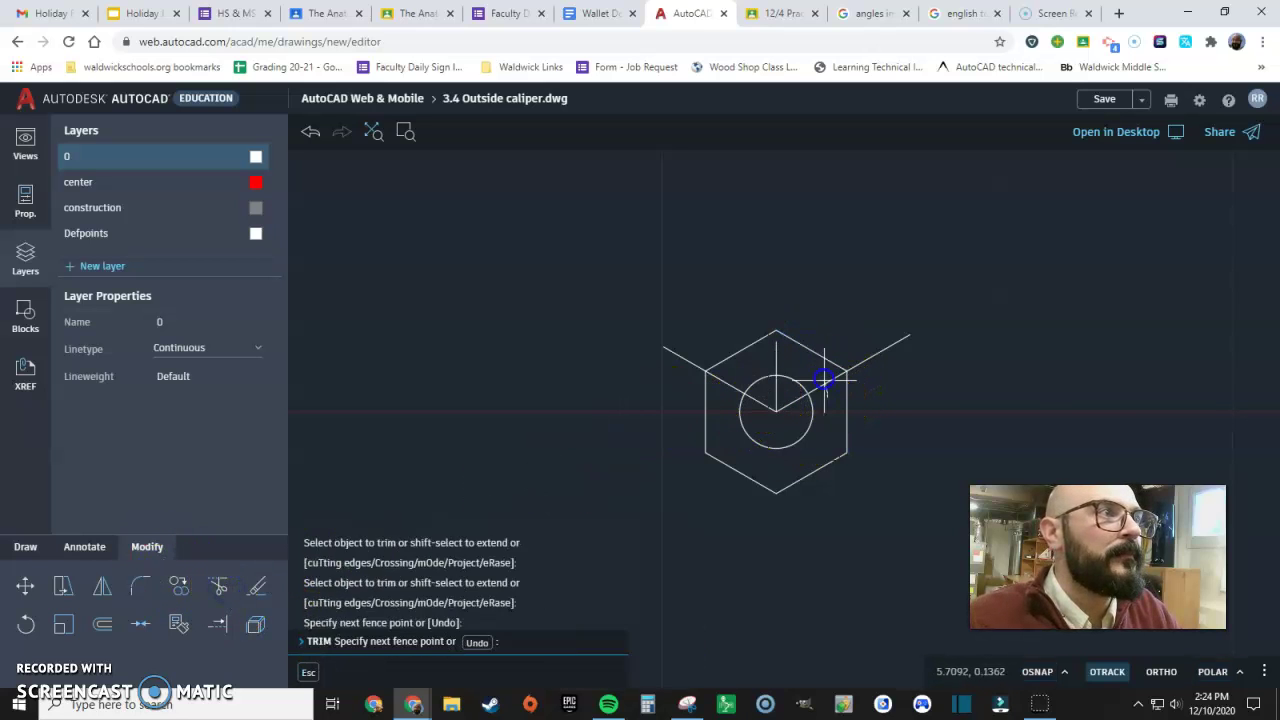
pyautogui.click(731, 374)
pyautogui.press('Return')
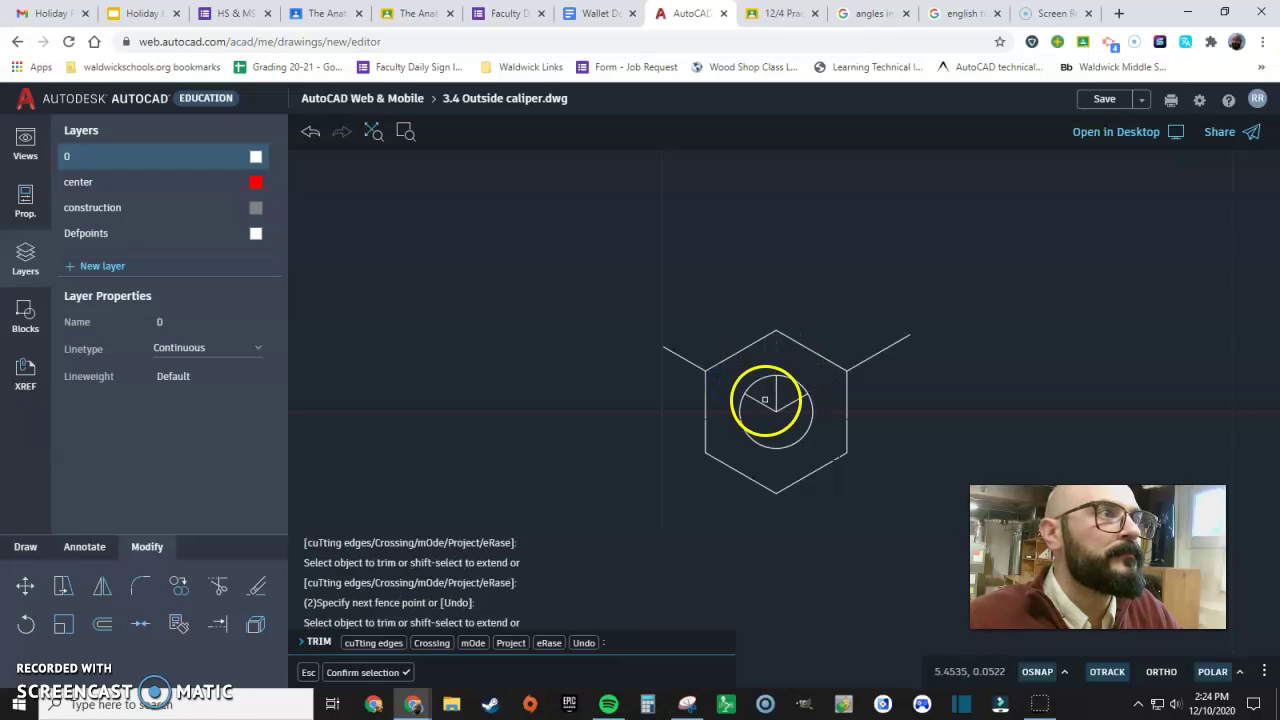
pyautogui.click(787, 400)
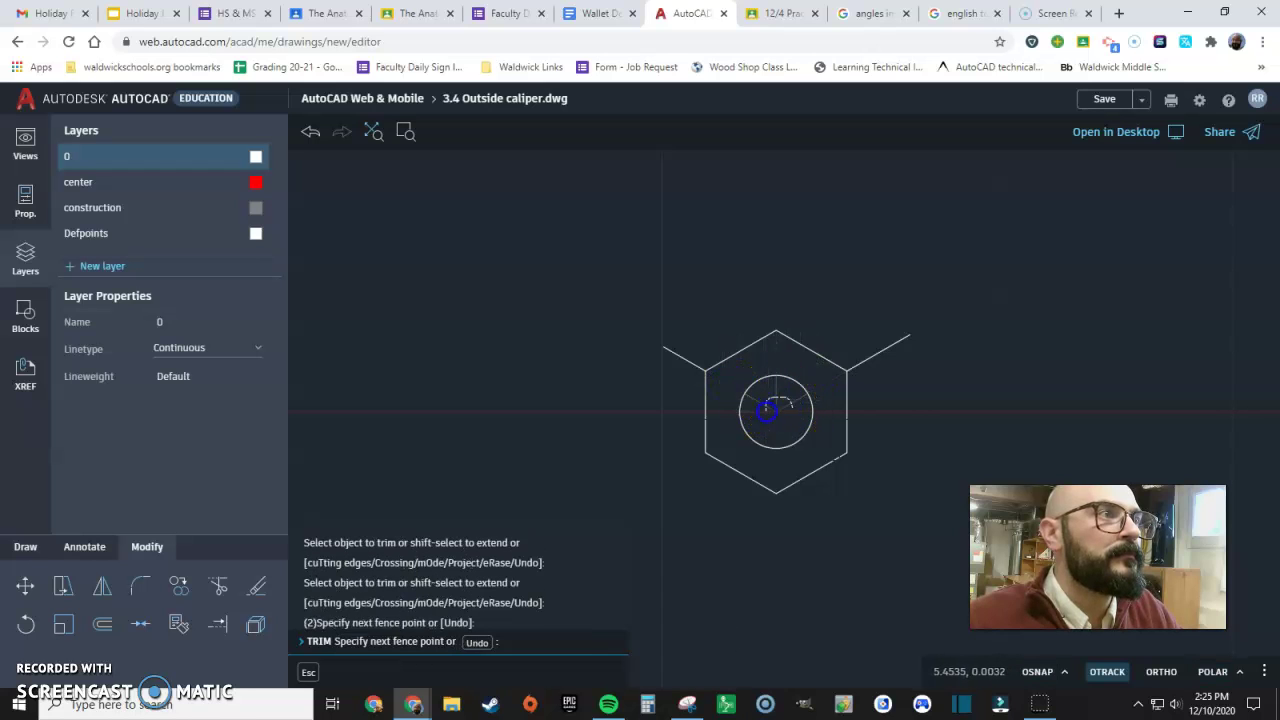
pyautogui.click(896, 379)
pyautogui.click(678, 354)
pyautogui.press('Return')
pyautogui.scroll(-5, 746, 363)
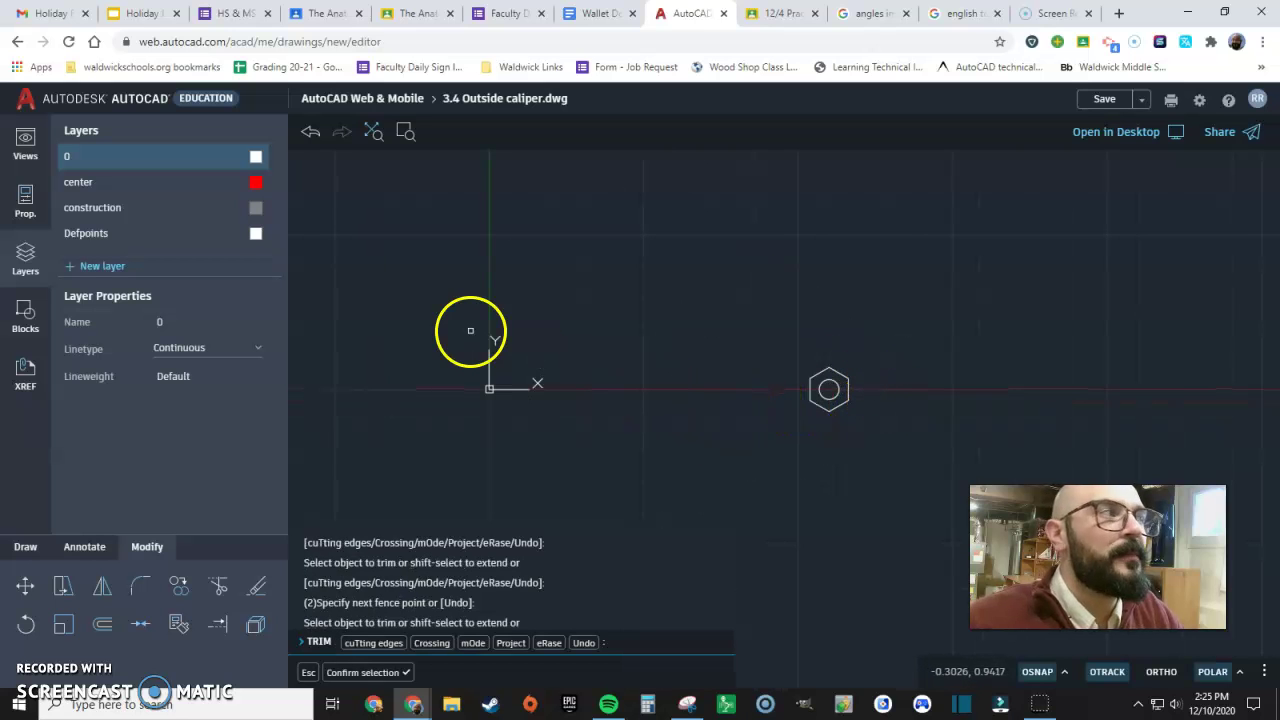
pyautogui.hotkey('alt', 'Tab')
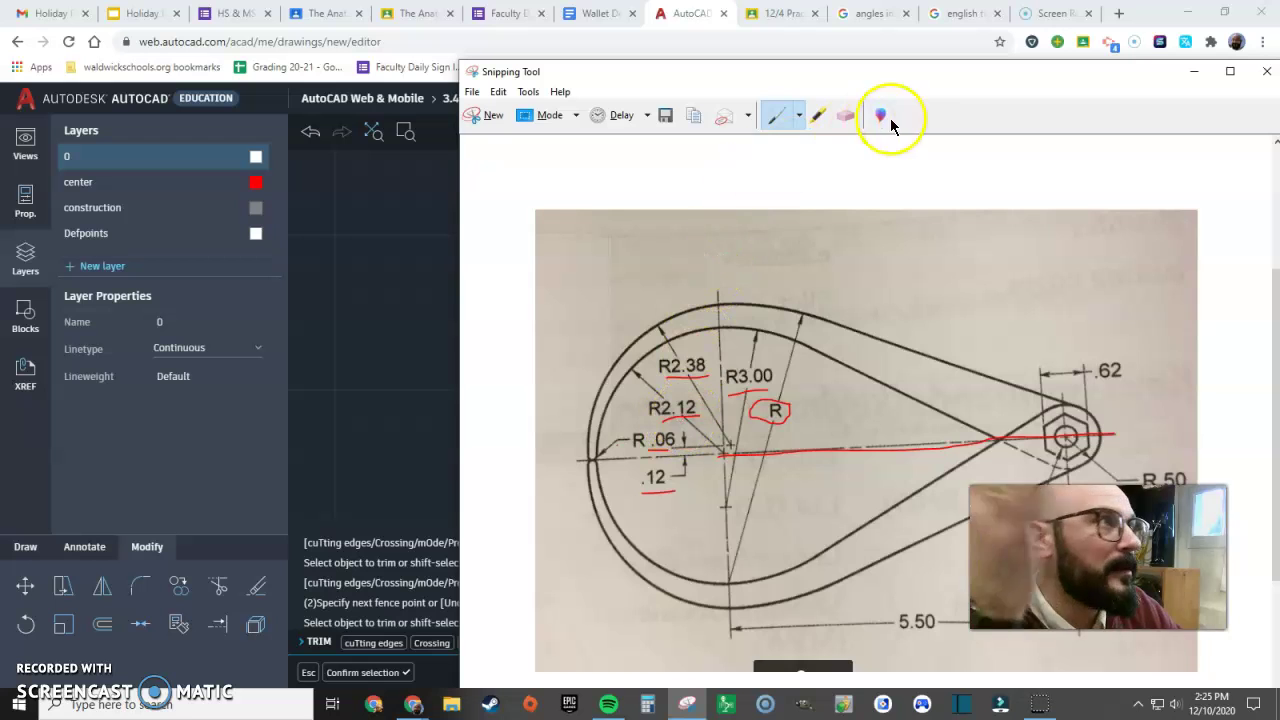
# Step: Draw a 2.12-radius circle centred at 0,0, left of the hexagon nut
pyautogui.click(1193, 73)
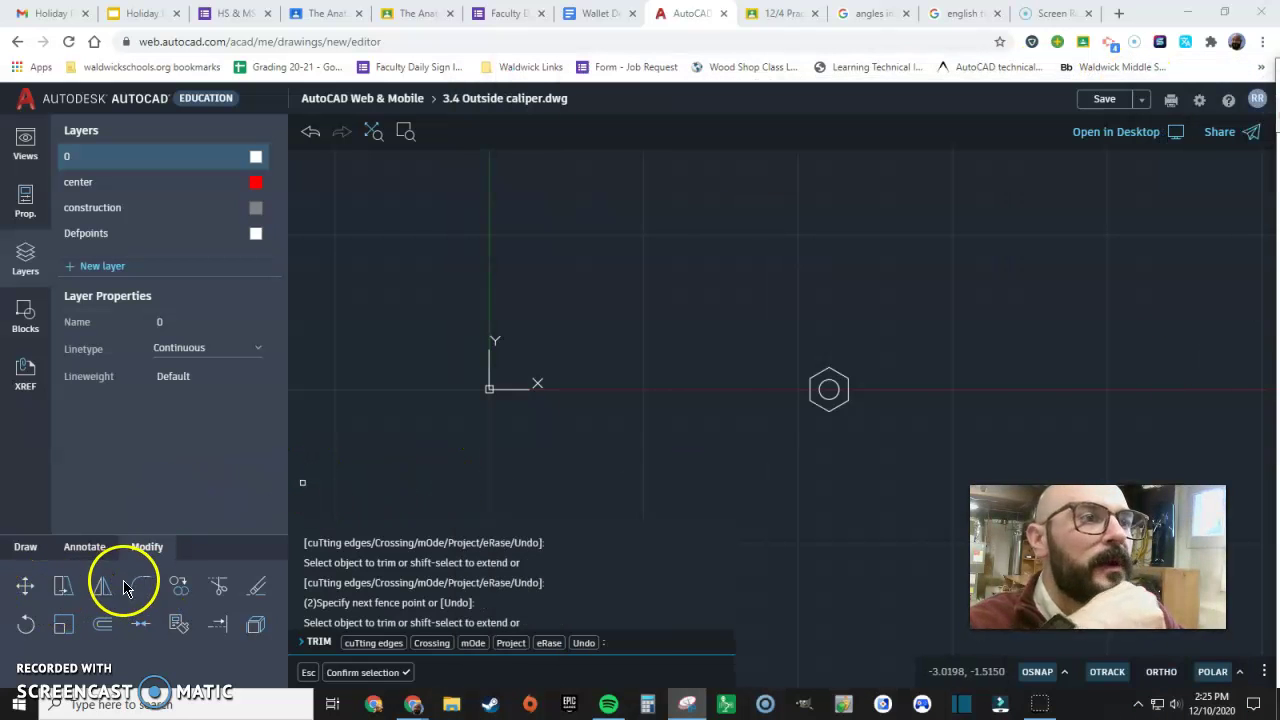
pyautogui.click(25, 547)
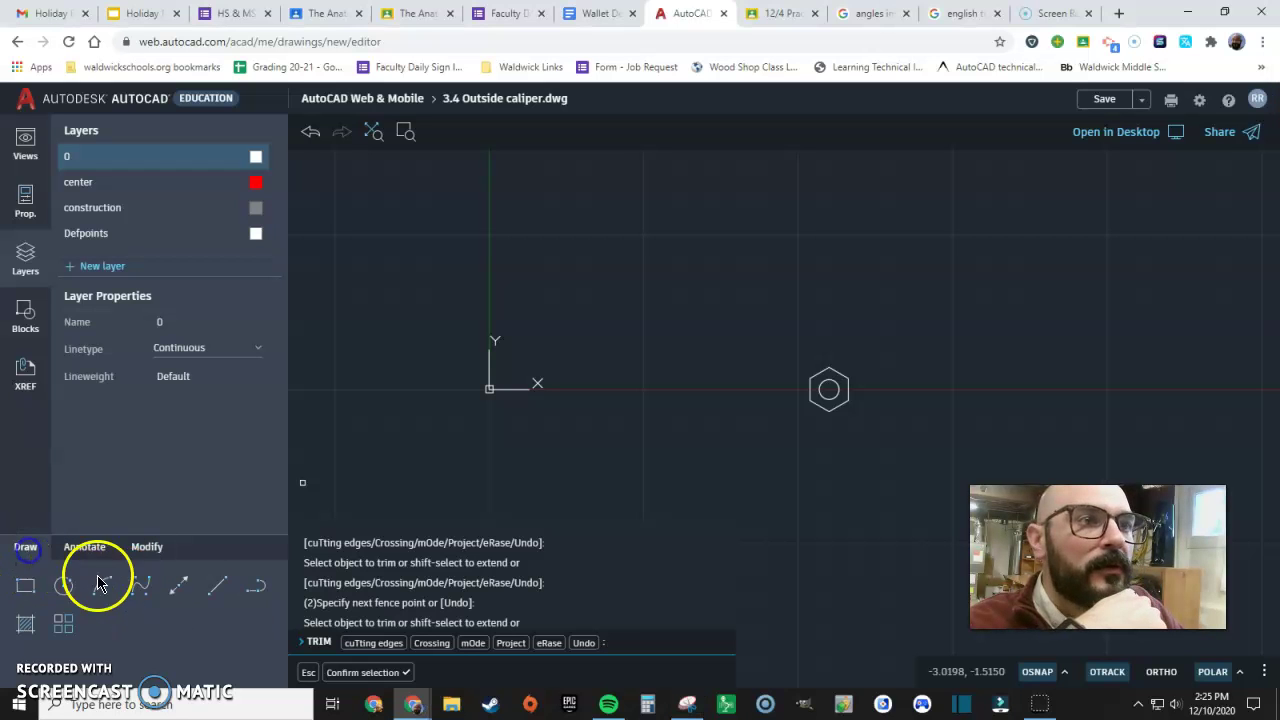
pyautogui.click(72, 588)
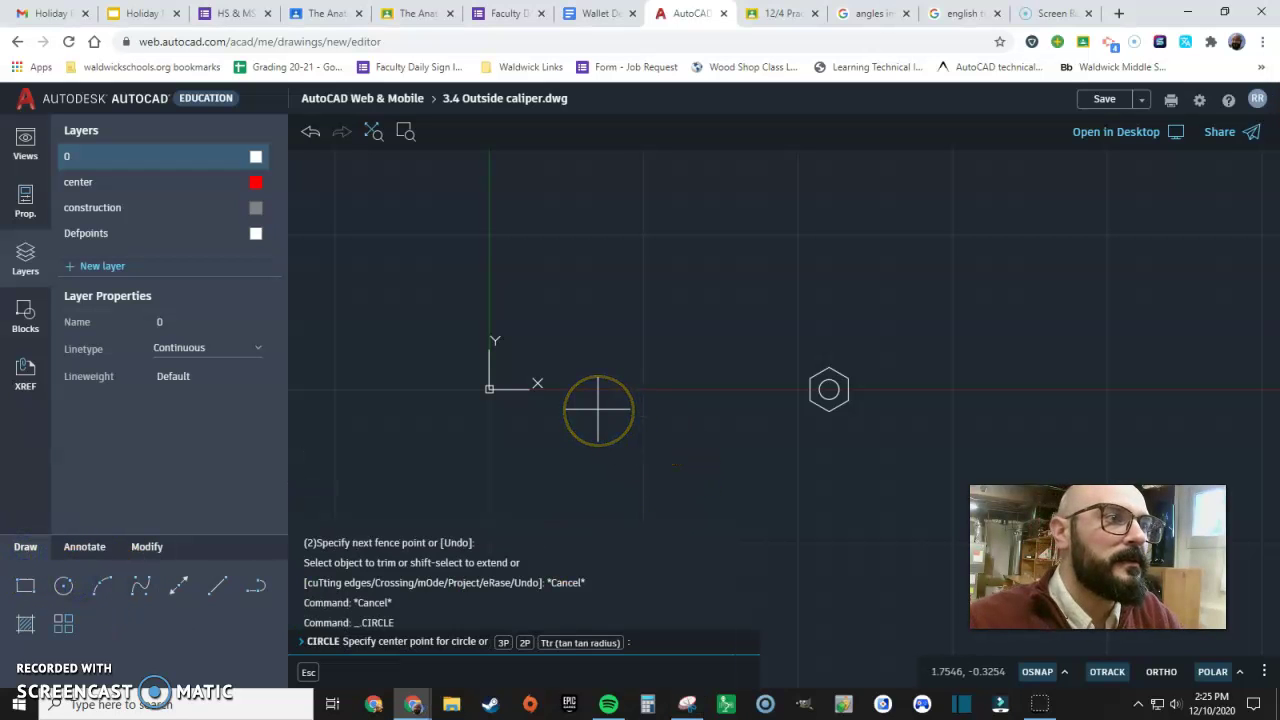
pyautogui.write('0,0')
pyautogui.press('Return')
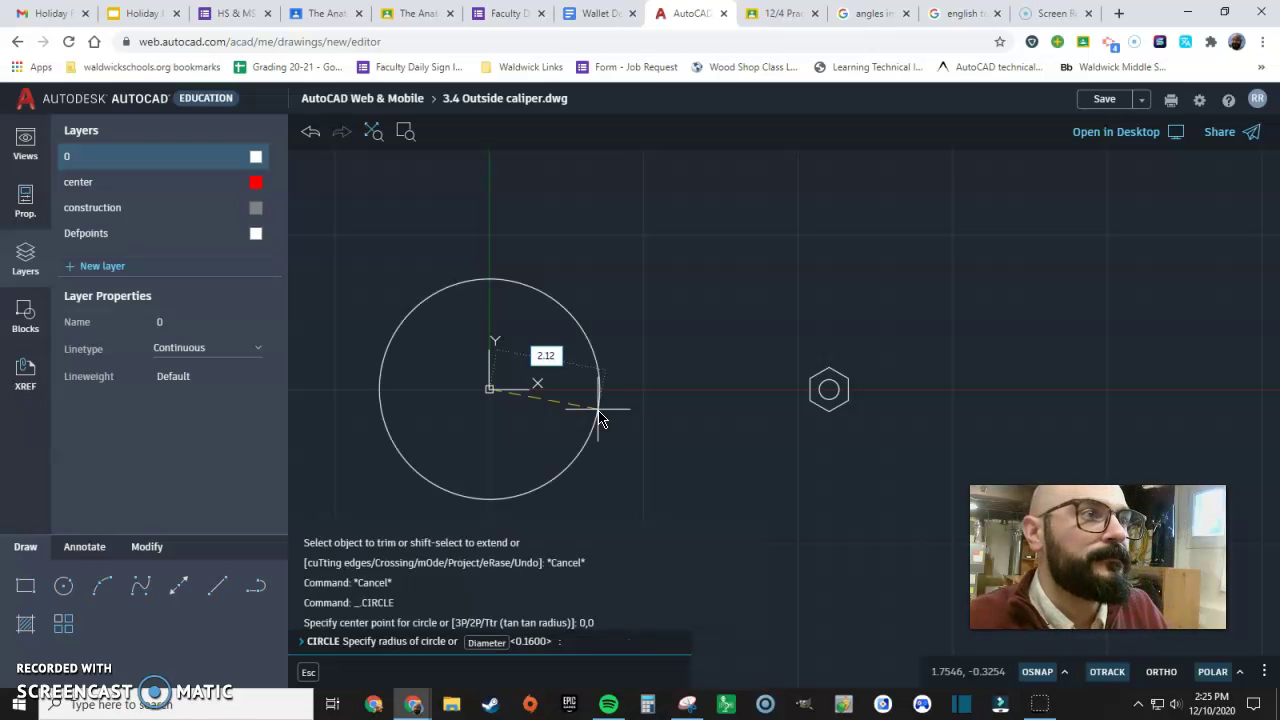
pyautogui.press('Return')
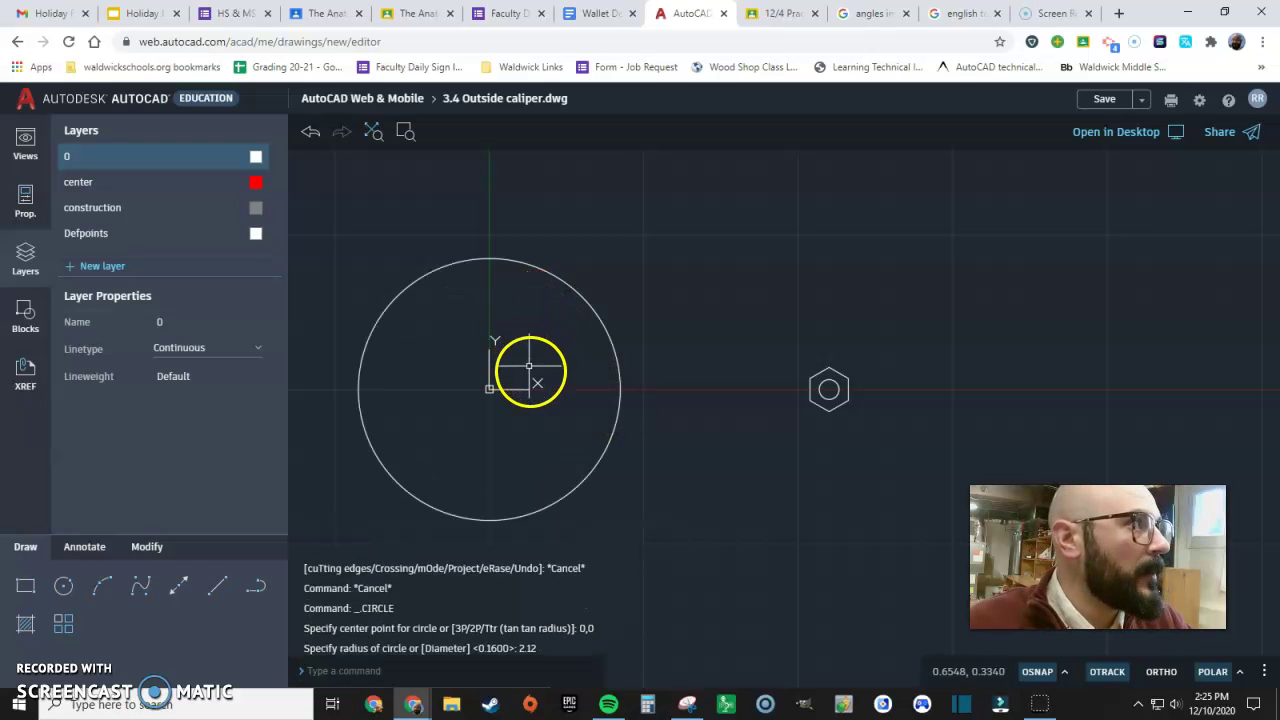
# Step: On the reference snip, mark the R .06 callout and add a red arrow by .12
pyautogui.moveTo(1270, 438)
pyautogui.mouseDown()
pyautogui.moveTo(763, 57)
pyautogui.moveTo(823, 90)
pyautogui.mouseUp()
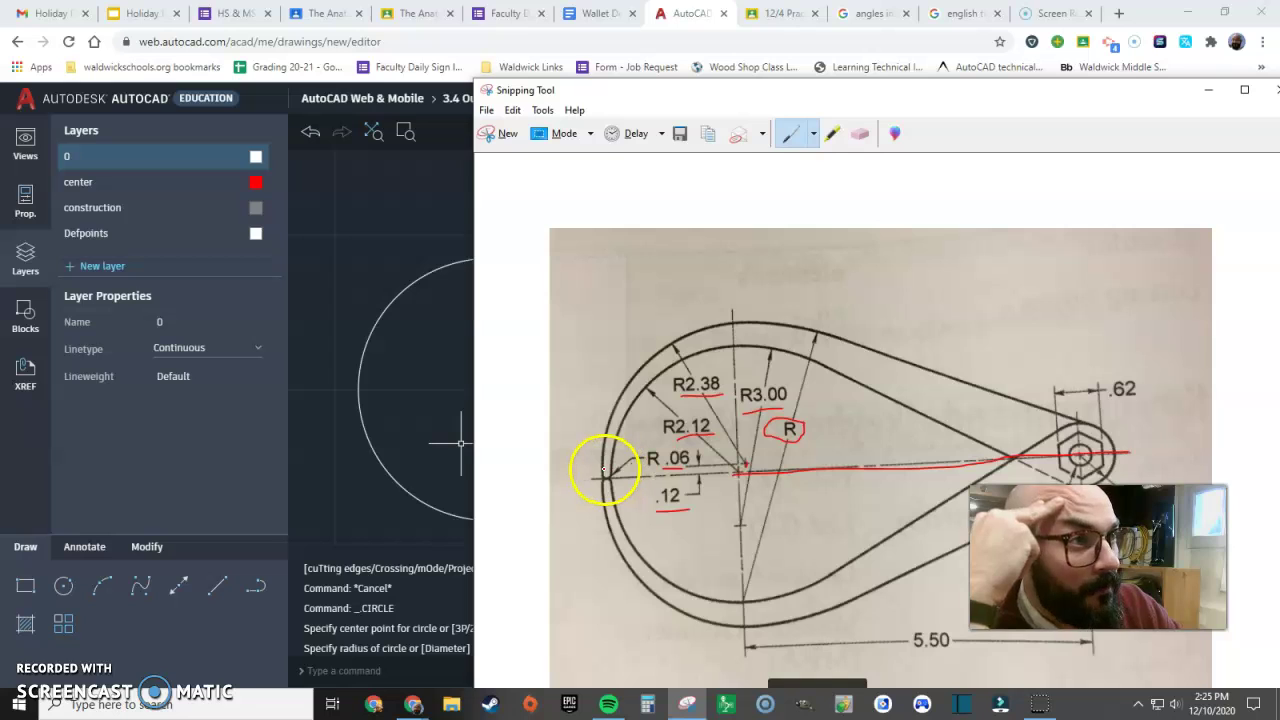
pyautogui.moveTo(648, 466); pyautogui.dragTo(656, 464)
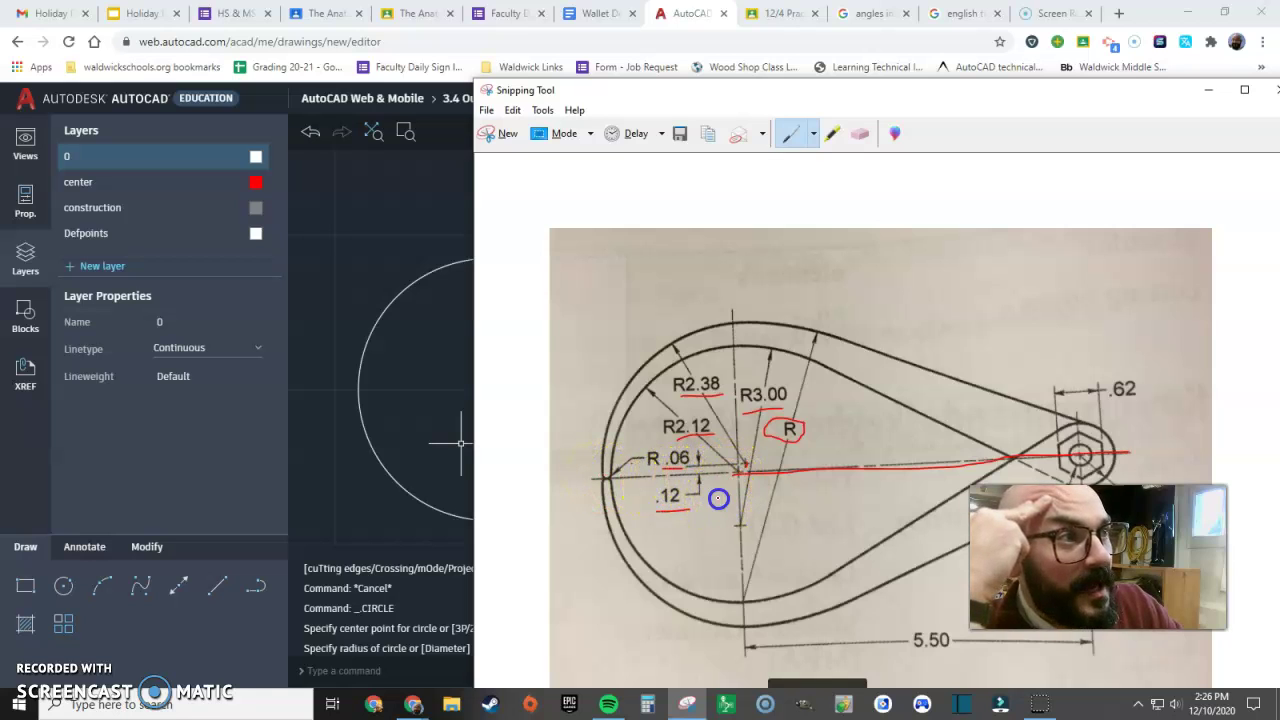
pyautogui.moveTo(720, 499); pyautogui.dragTo(765, 499)
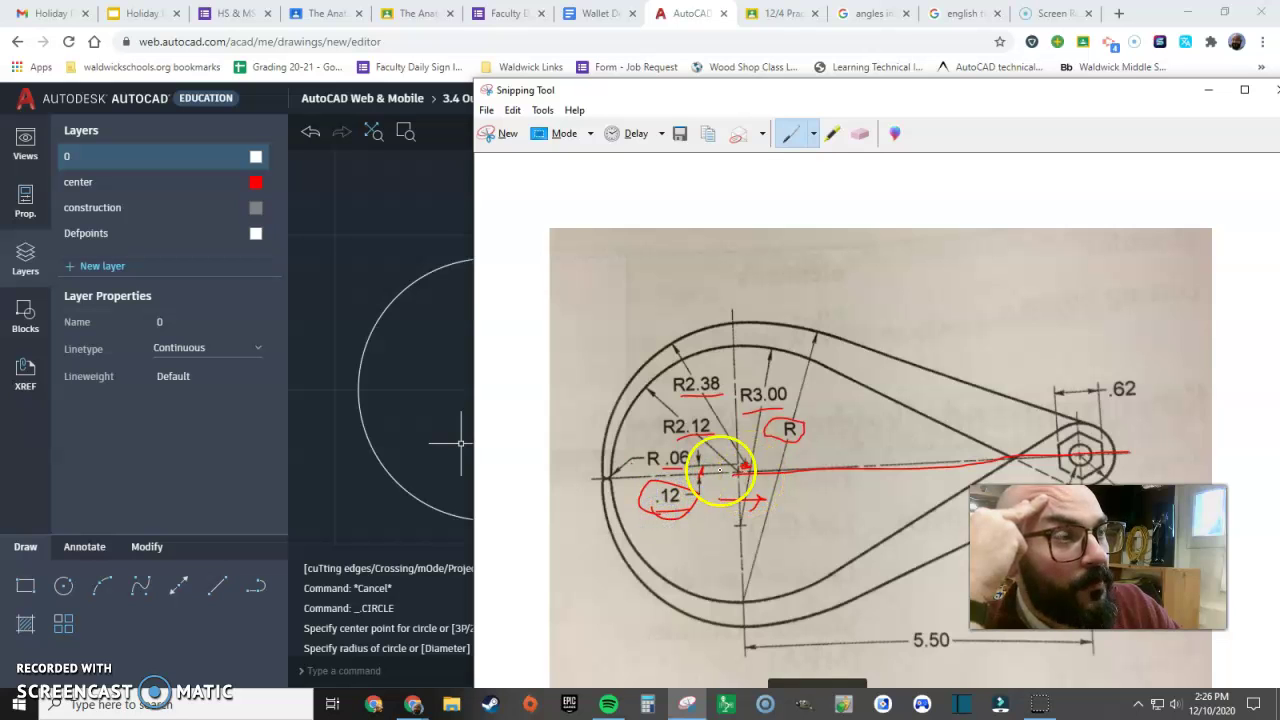
pyautogui.moveTo(726, 90)
pyautogui.mouseDown()
pyautogui.moveTo(1251, 128)
pyautogui.moveTo(1278, 80)
pyautogui.mouseUp()
pyautogui.click(257, 221)
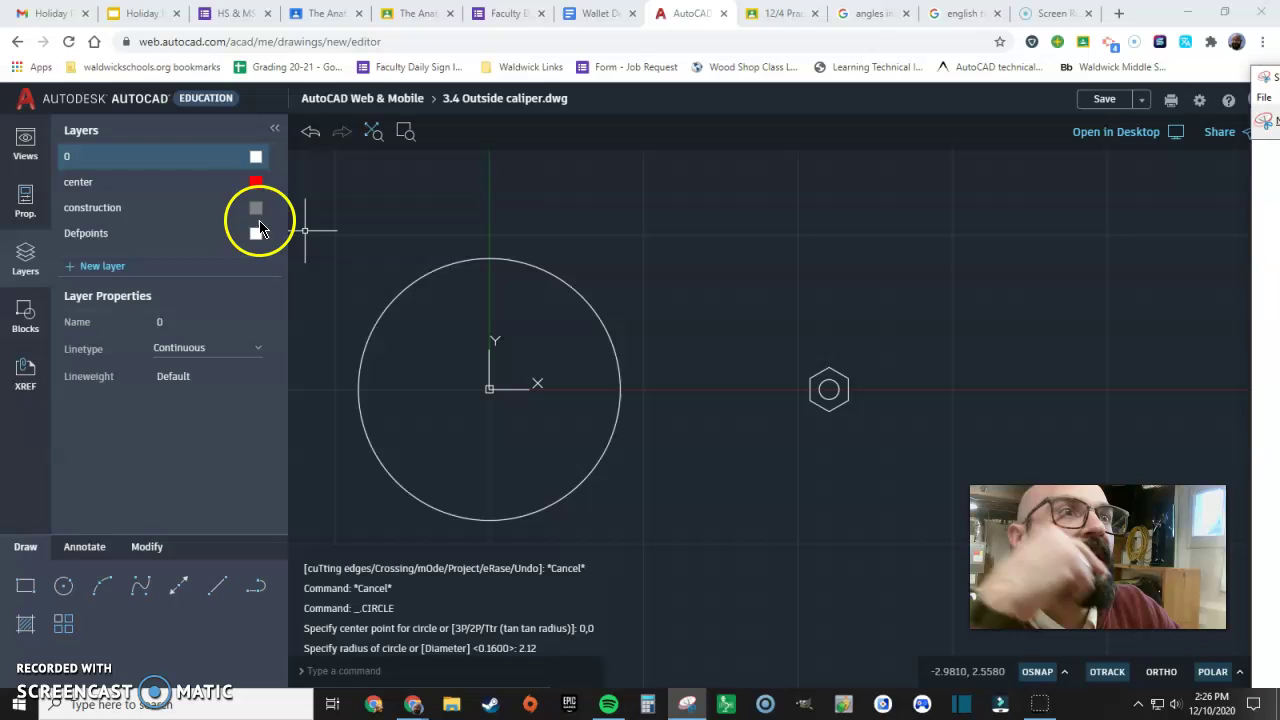
# Step: On the construction layer, draw a 0.12 × 0.12 rectangle starting at the origin
pyautogui.click(160, 208)
pyautogui.click(62, 589)
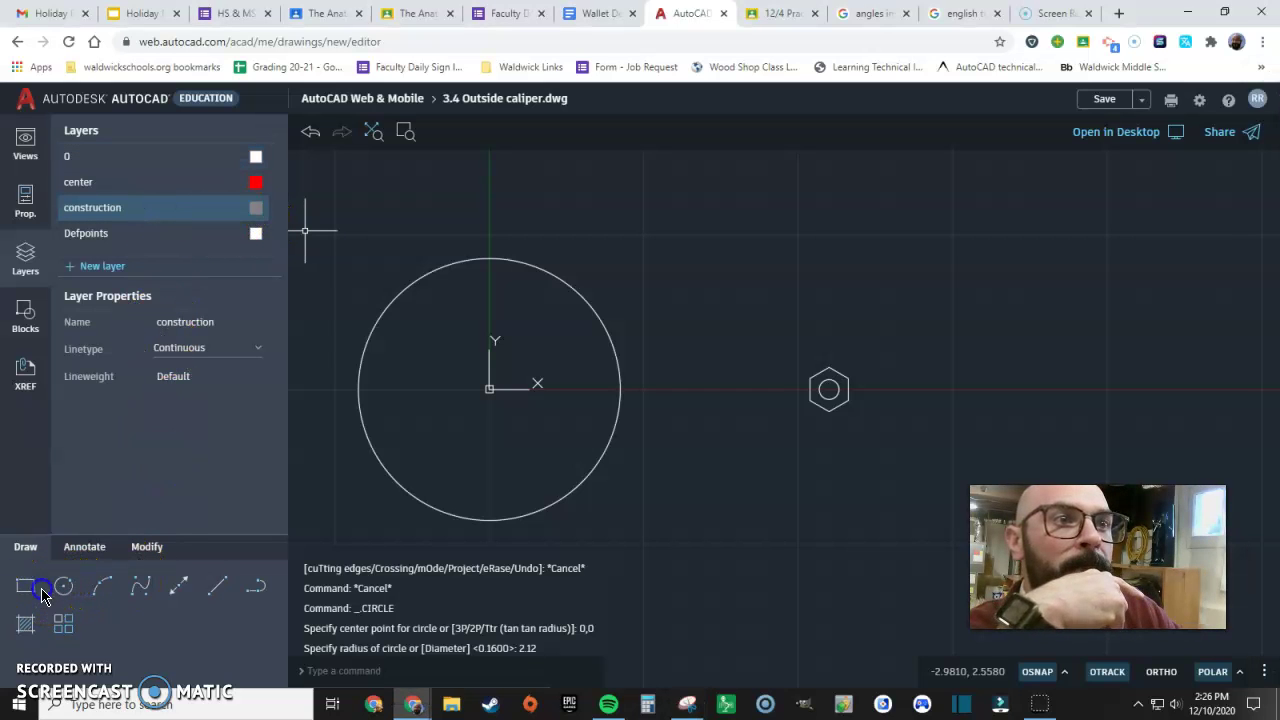
pyautogui.click(26, 587)
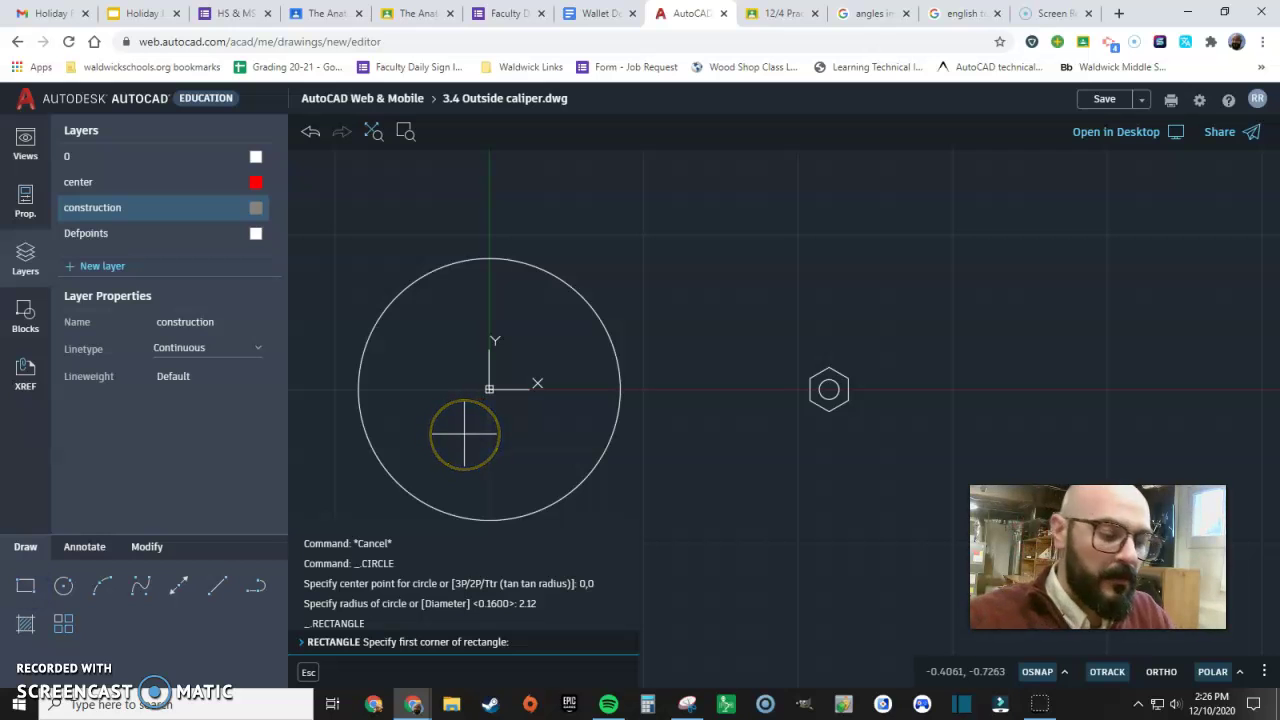
pyautogui.press('Return')
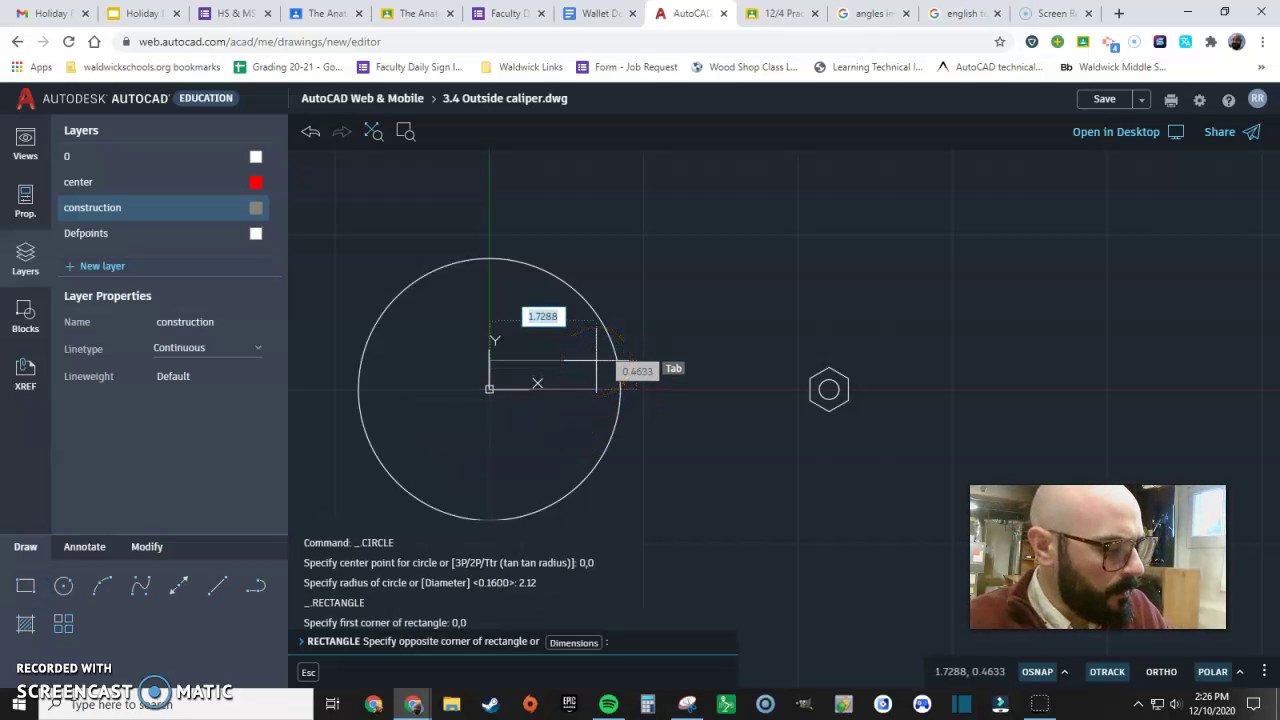
pyautogui.write('.12')
pyautogui.press('Tab')
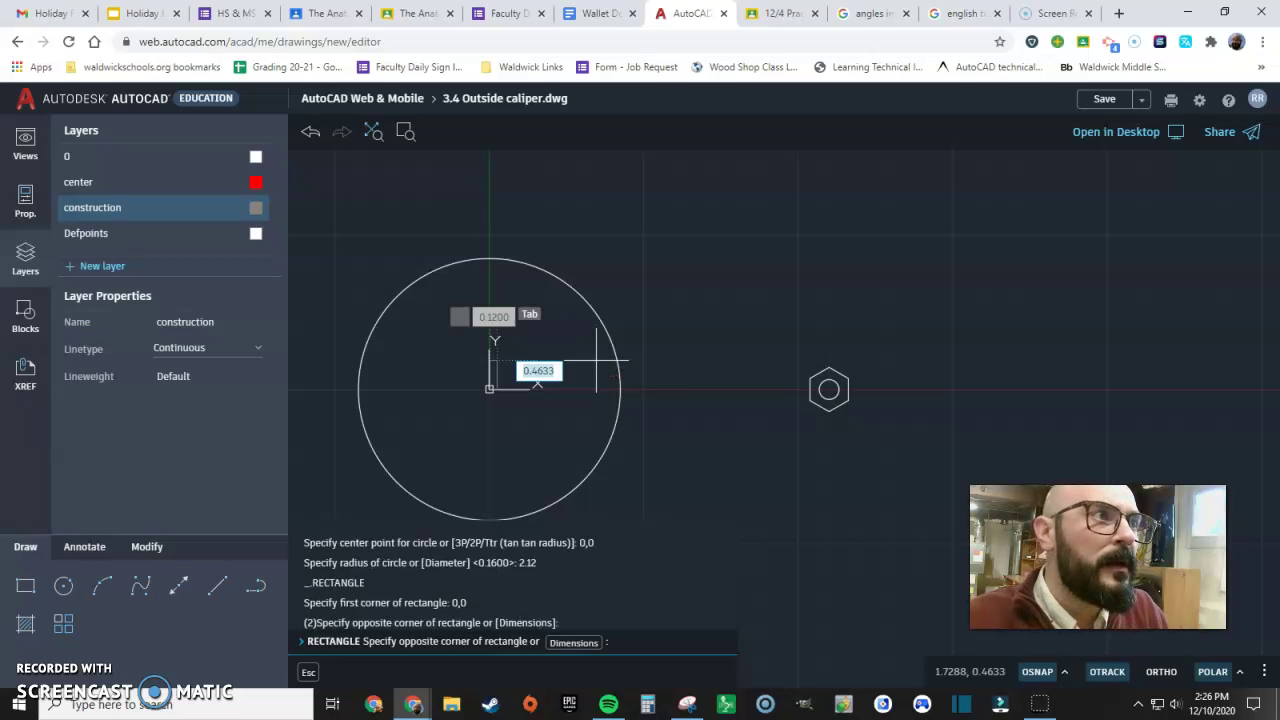
pyautogui.write('.12')
pyautogui.press('Return')
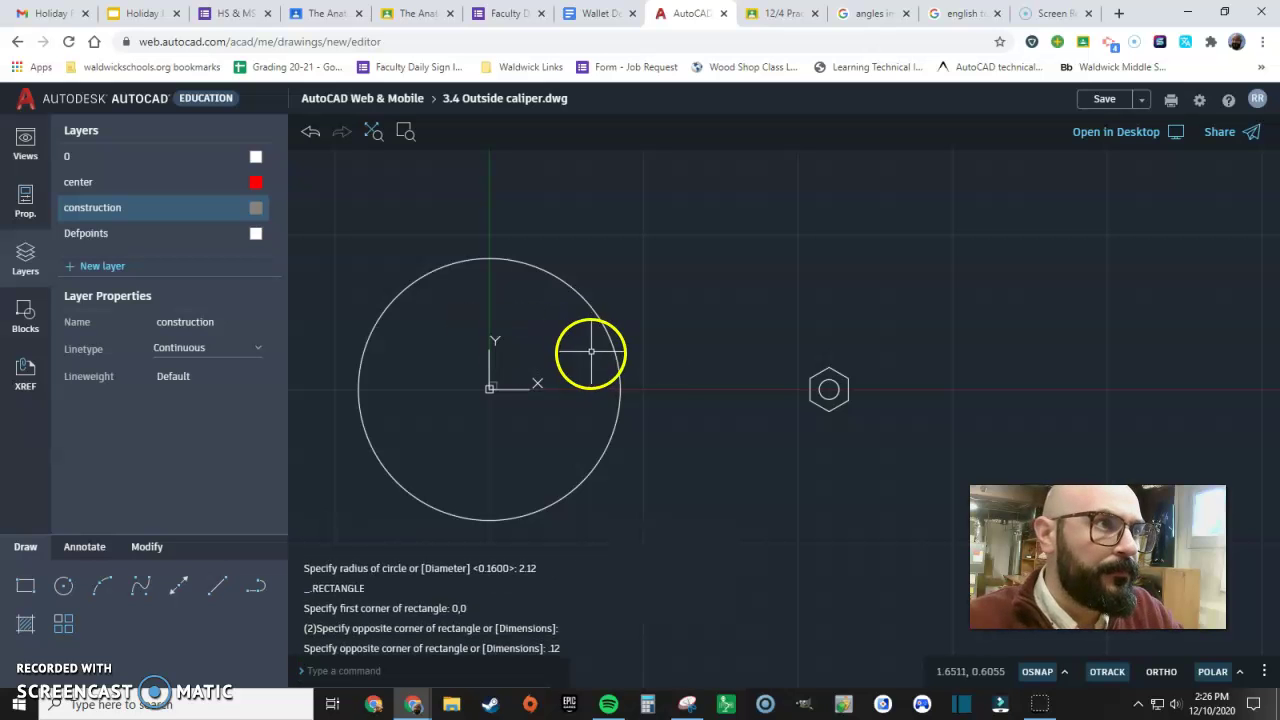
# Step: On layer 0, draw a circle of radius 2.38 centred at the rectangle's corner
pyautogui.click(66, 156)
pyautogui.click(63, 624)
pyautogui.click(63, 586)
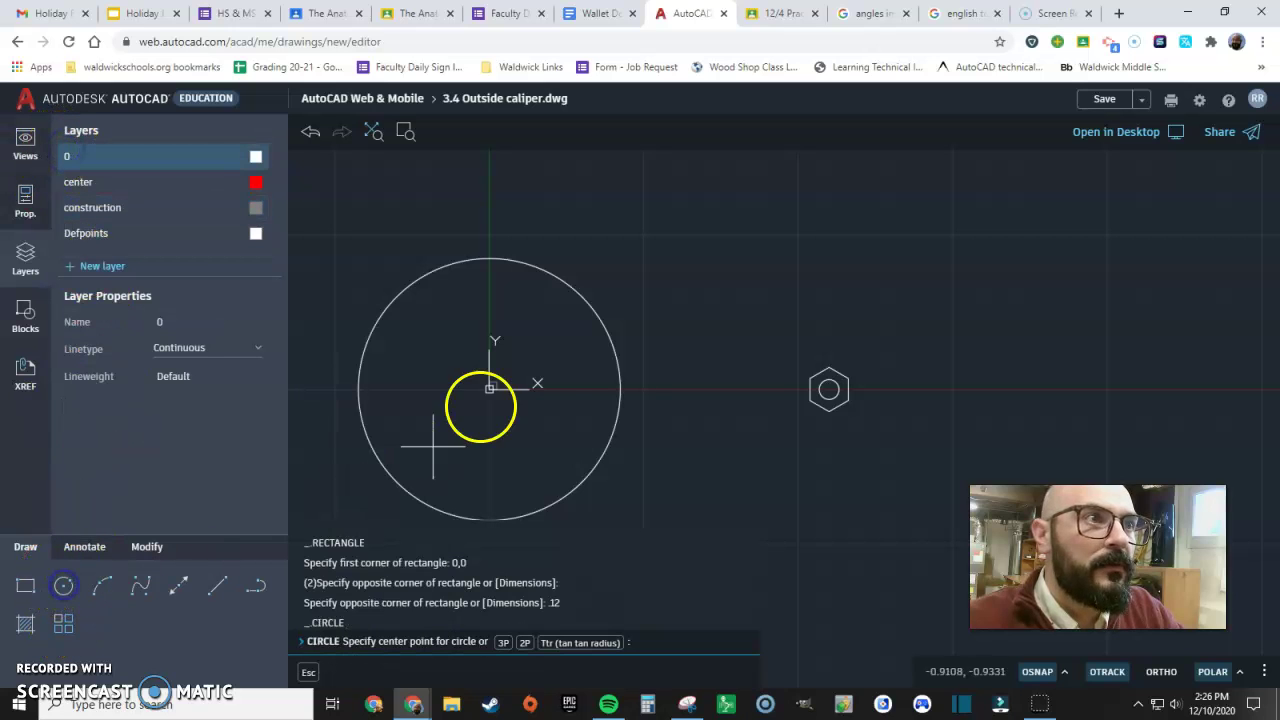
pyautogui.scroll(4, 494, 380)
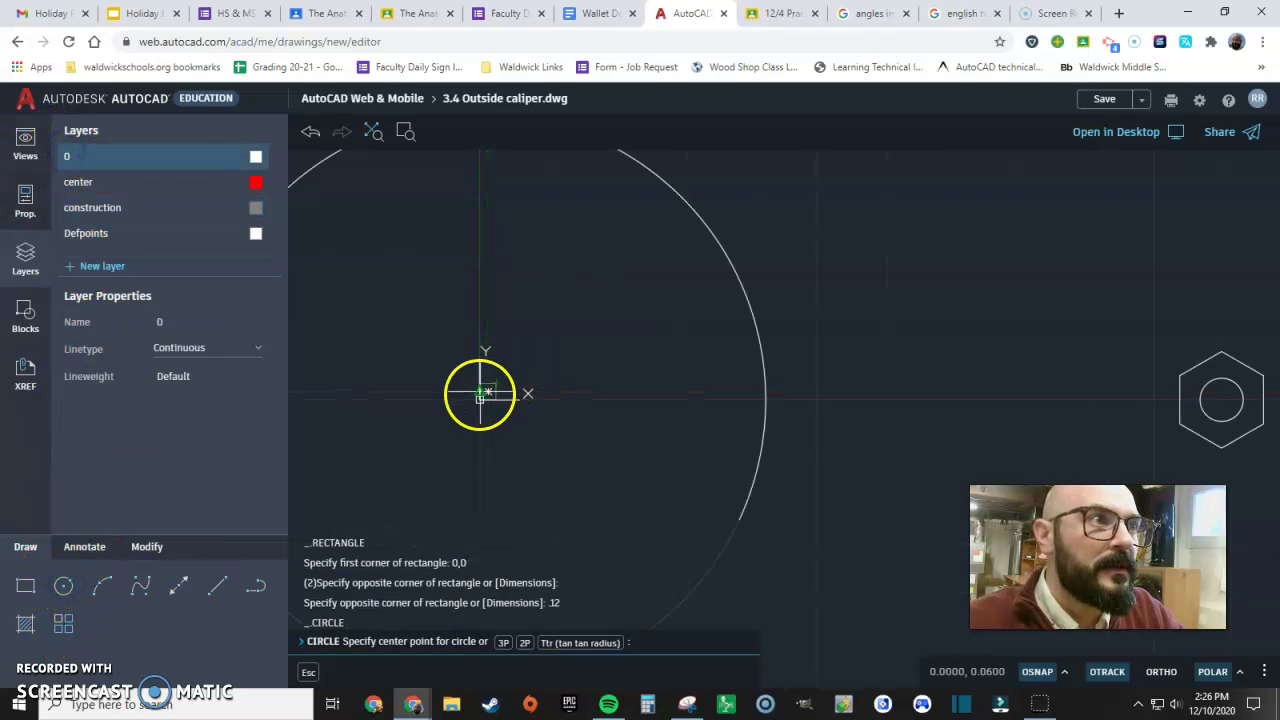
pyautogui.scroll(4, 483, 390)
pyautogui.click(501, 383)
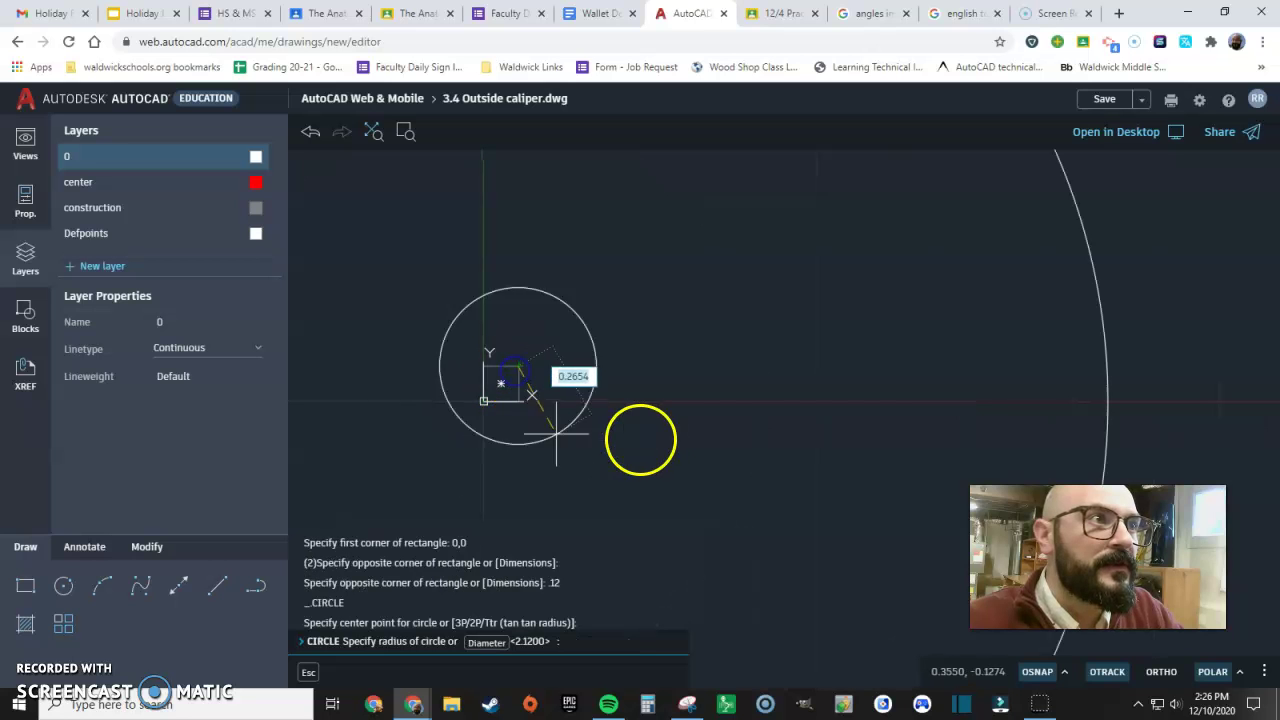
pyautogui.scroll(5, 651, 437)
pyautogui.scroll(-8, 697, 450)
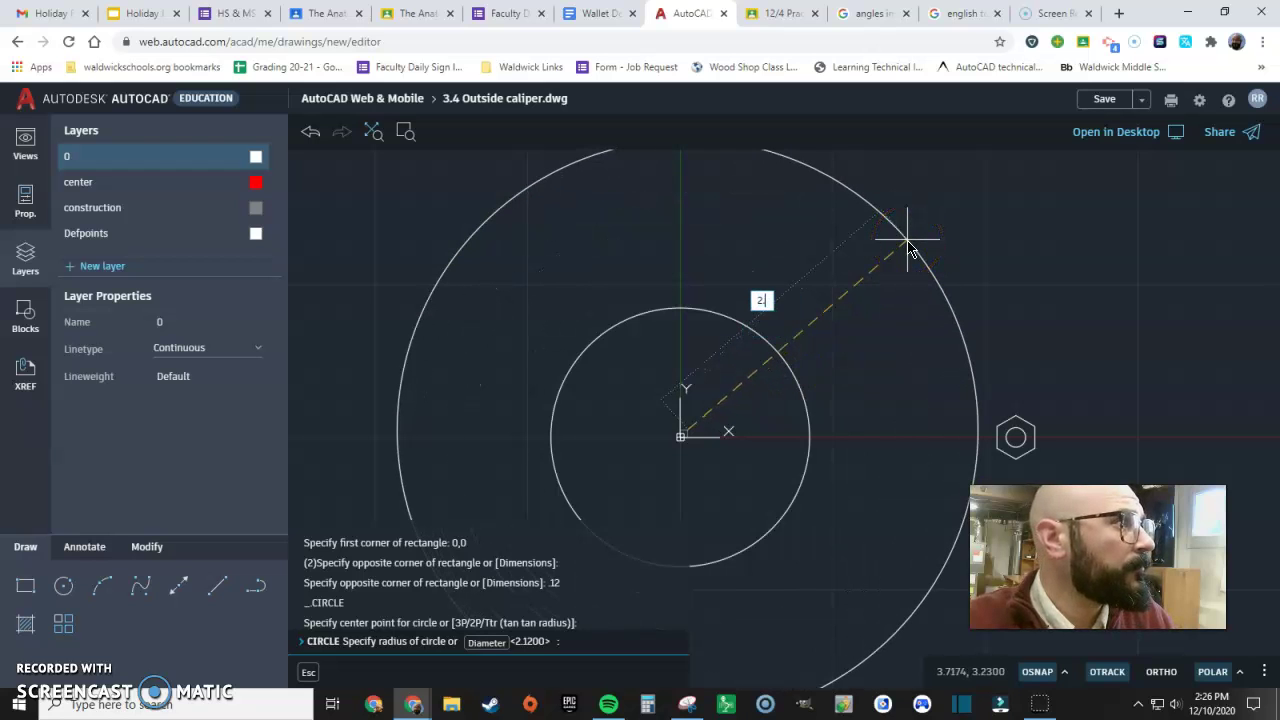
pyautogui.press('Return')
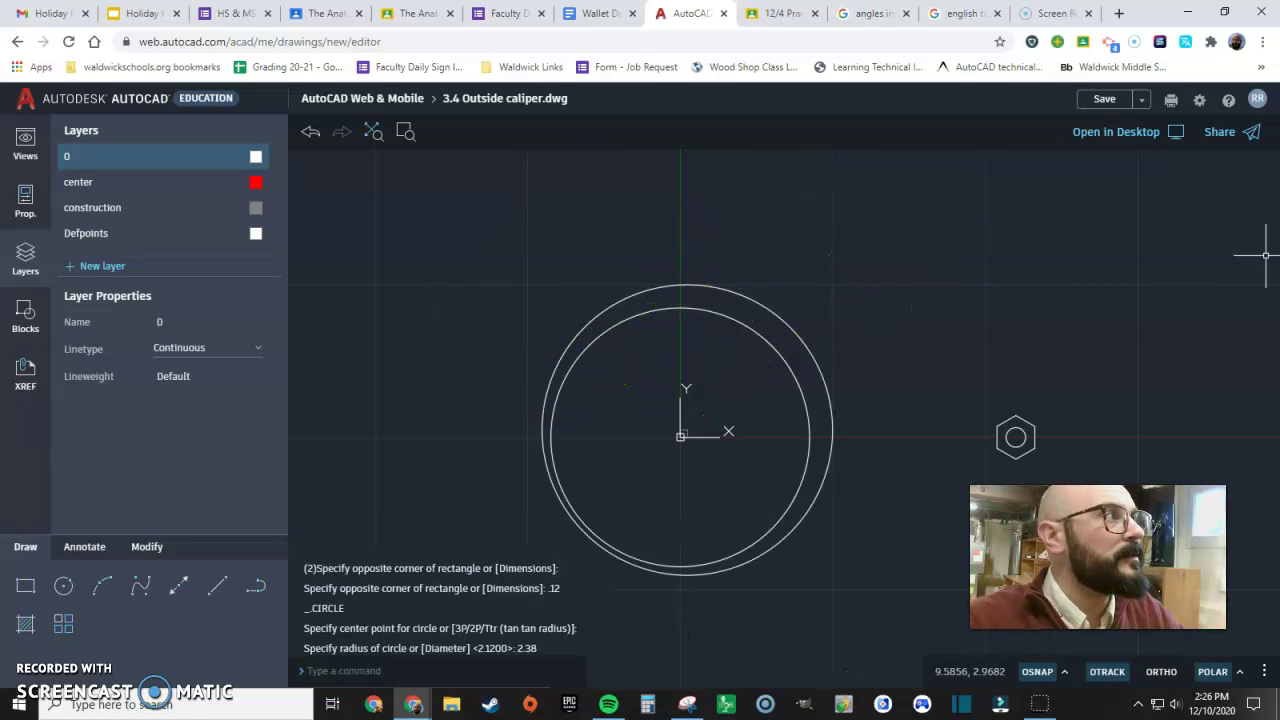
pyautogui.moveTo(1265, 255)
pyautogui.mouseDown()
pyautogui.moveTo(978, 164)
pyautogui.moveTo(1279, 95)
pyautogui.mouseUp()
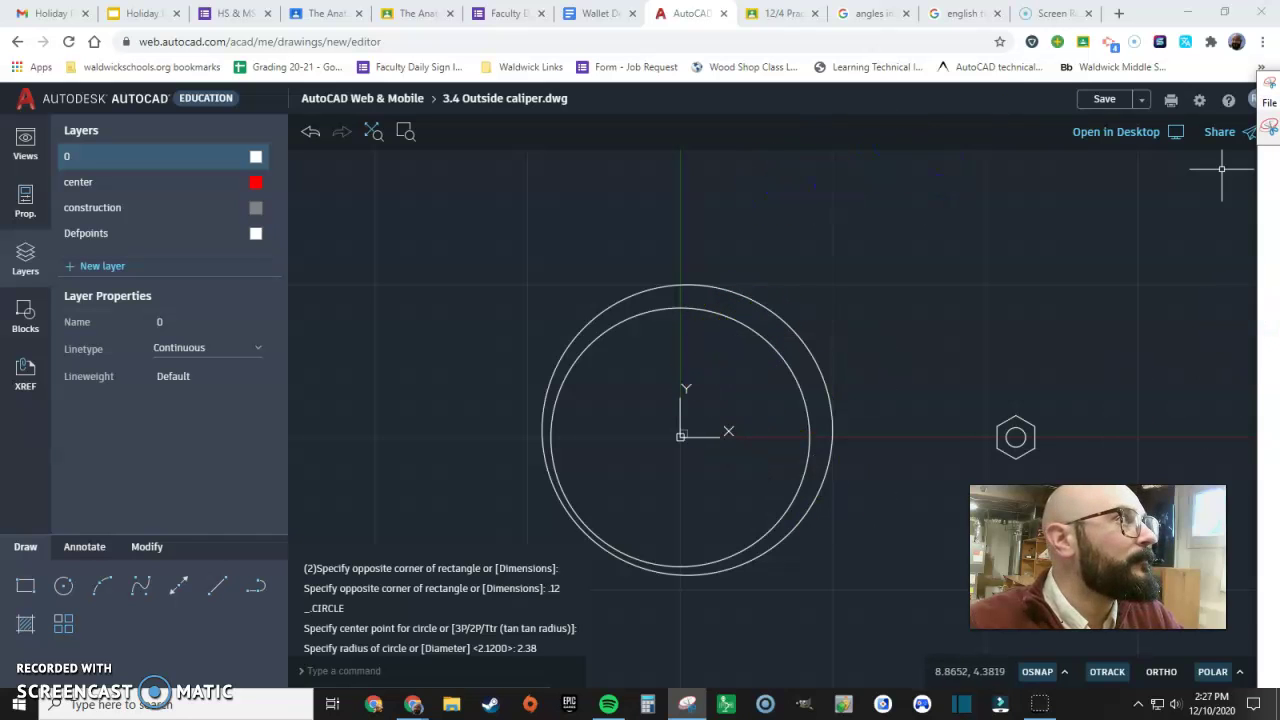
# Step: Bring up the reference drawing, shift it right to mark it in red, then move it aside
pyautogui.hotkey('alt', 'Tab')
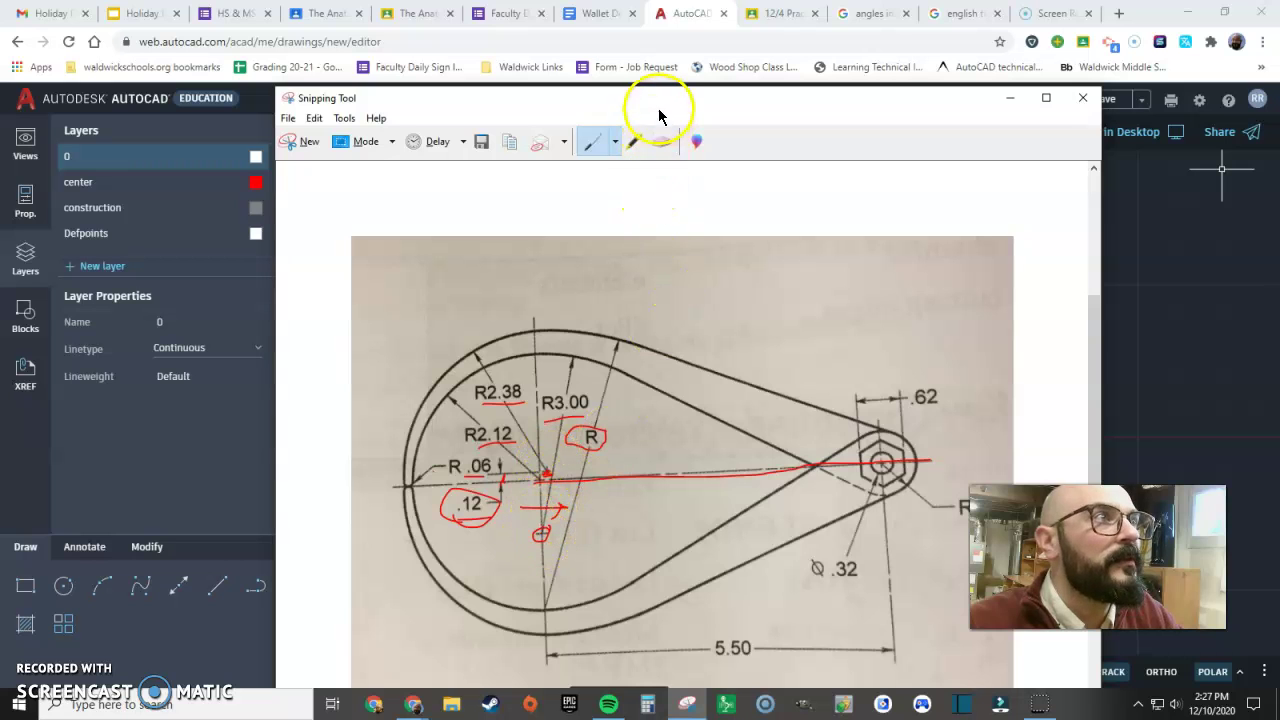
pyautogui.moveTo(658, 106); pyautogui.dragTo(867, 108)
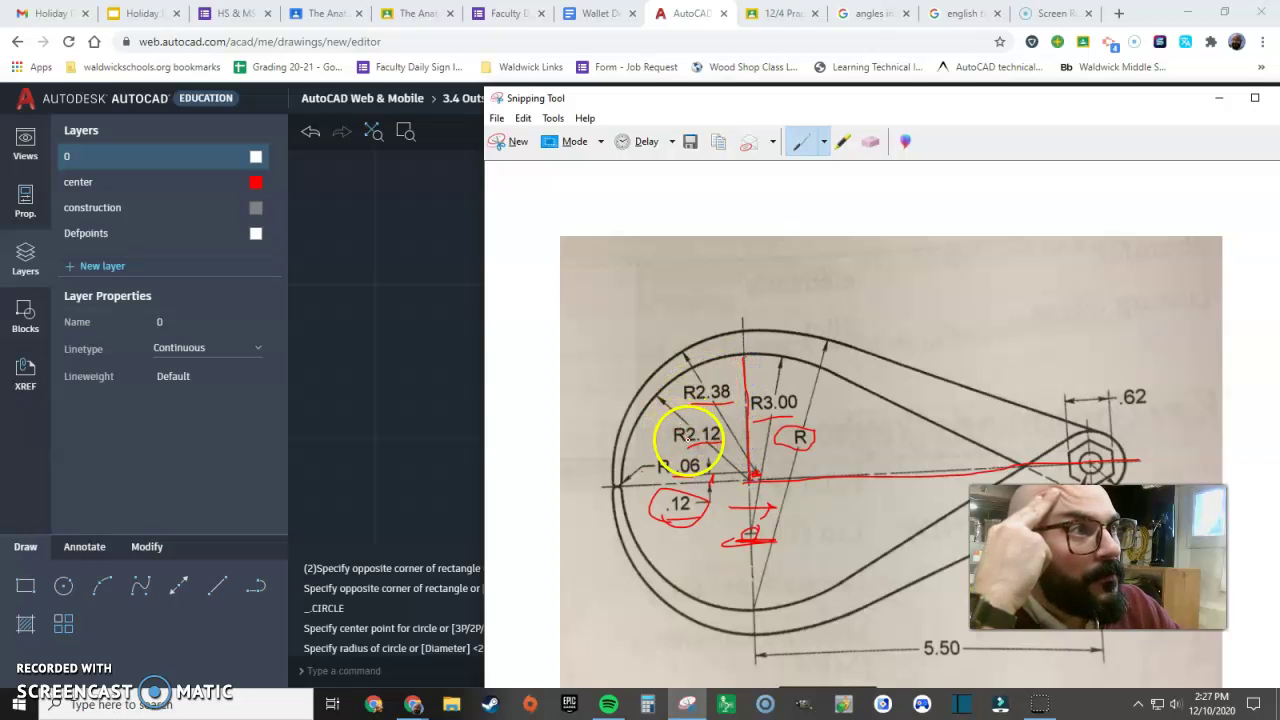
pyautogui.moveTo(722, 98); pyautogui.dragTo(1279, 106)
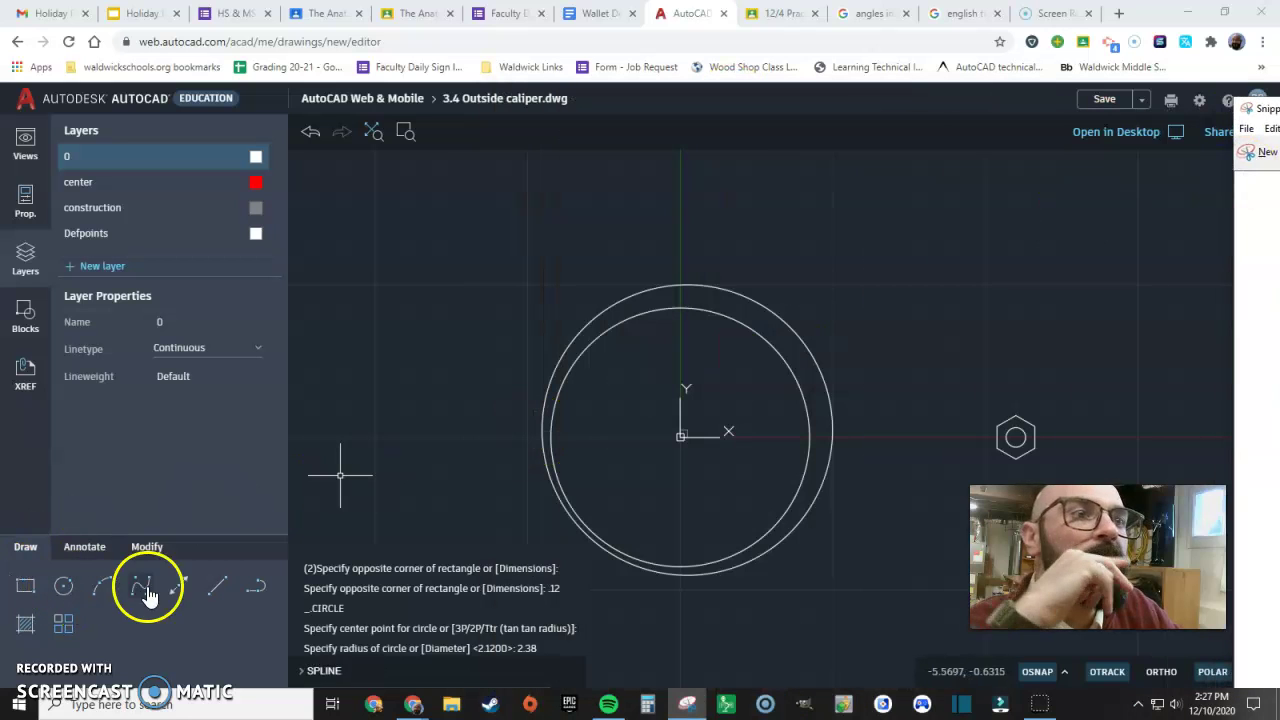
# Step: On the construction layer, draw a 0.88 line straight down from the circle centre
pyautogui.click(120, 208)
pyautogui.click(217, 586)
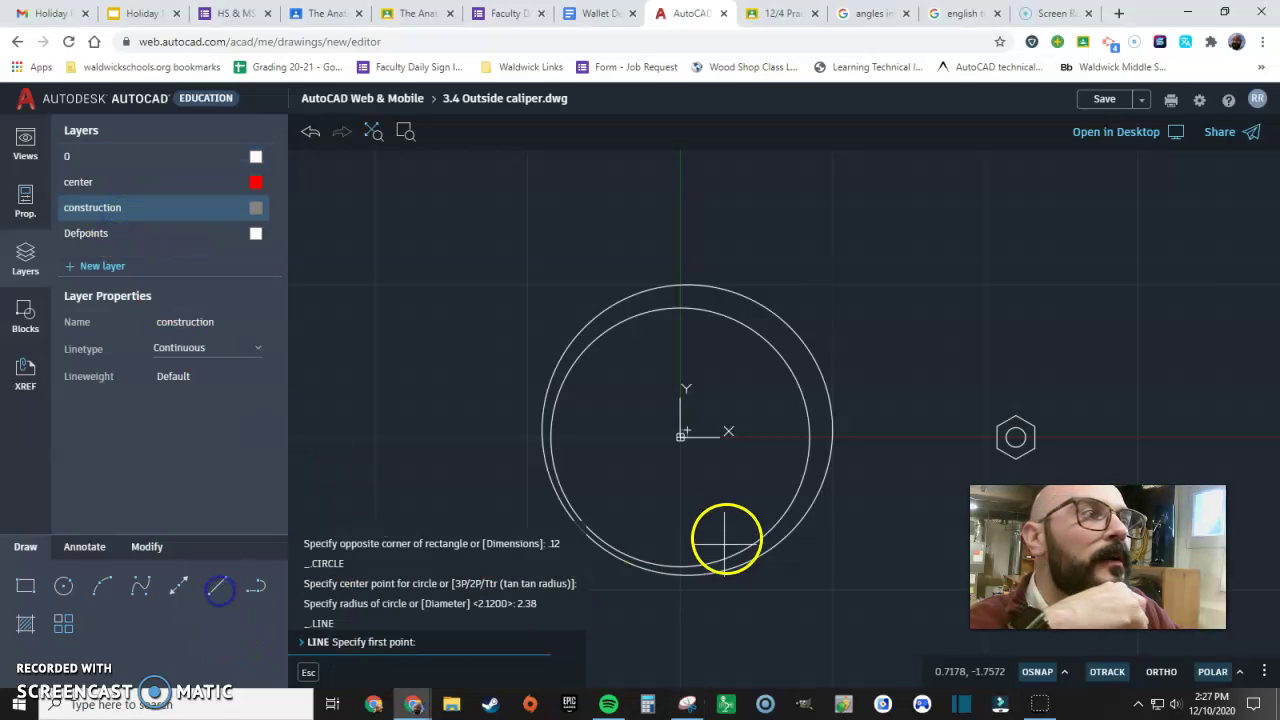
pyautogui.click(680, 436)
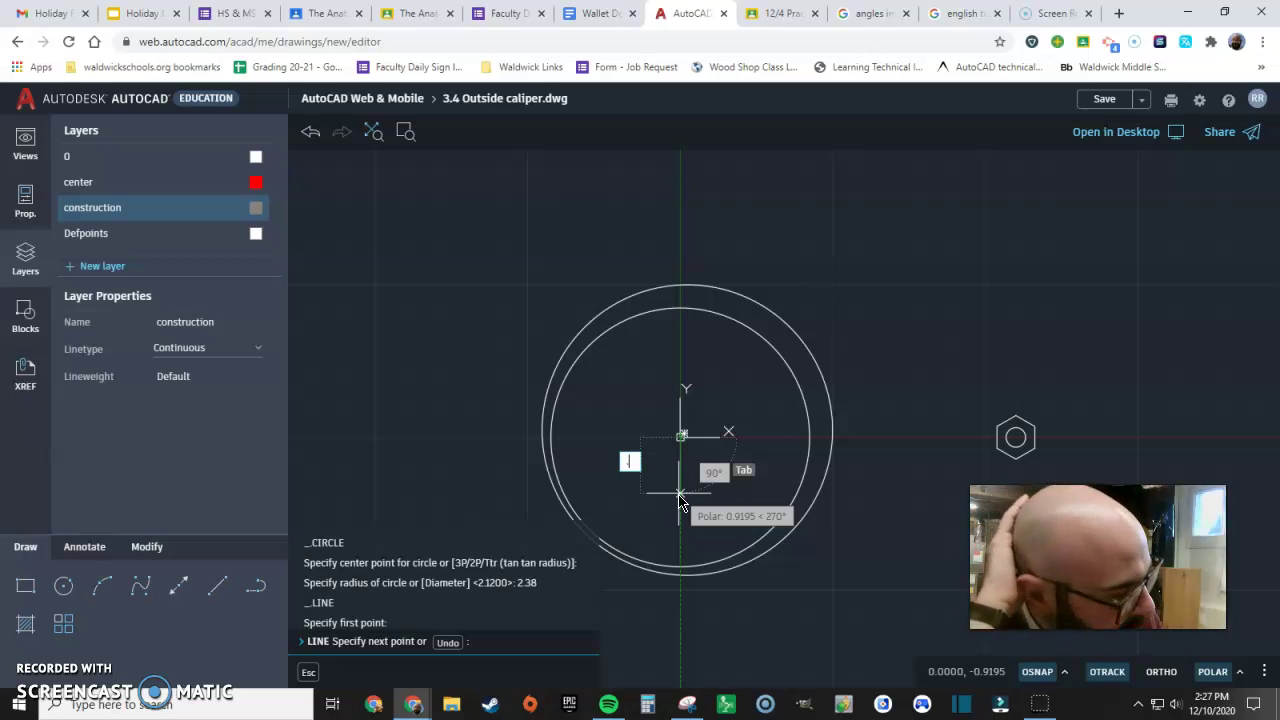
pyautogui.press('Return')
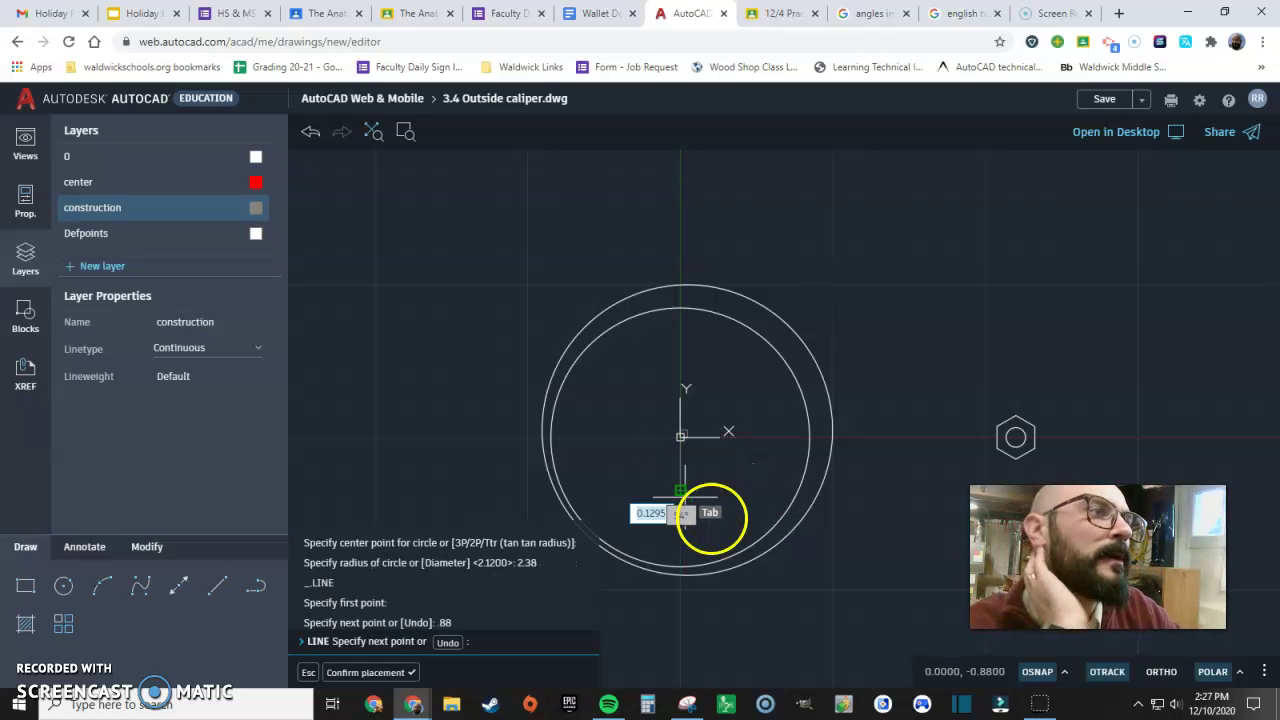
pyautogui.press('Escape')
pyautogui.press('Escape')
pyautogui.press('Escape')
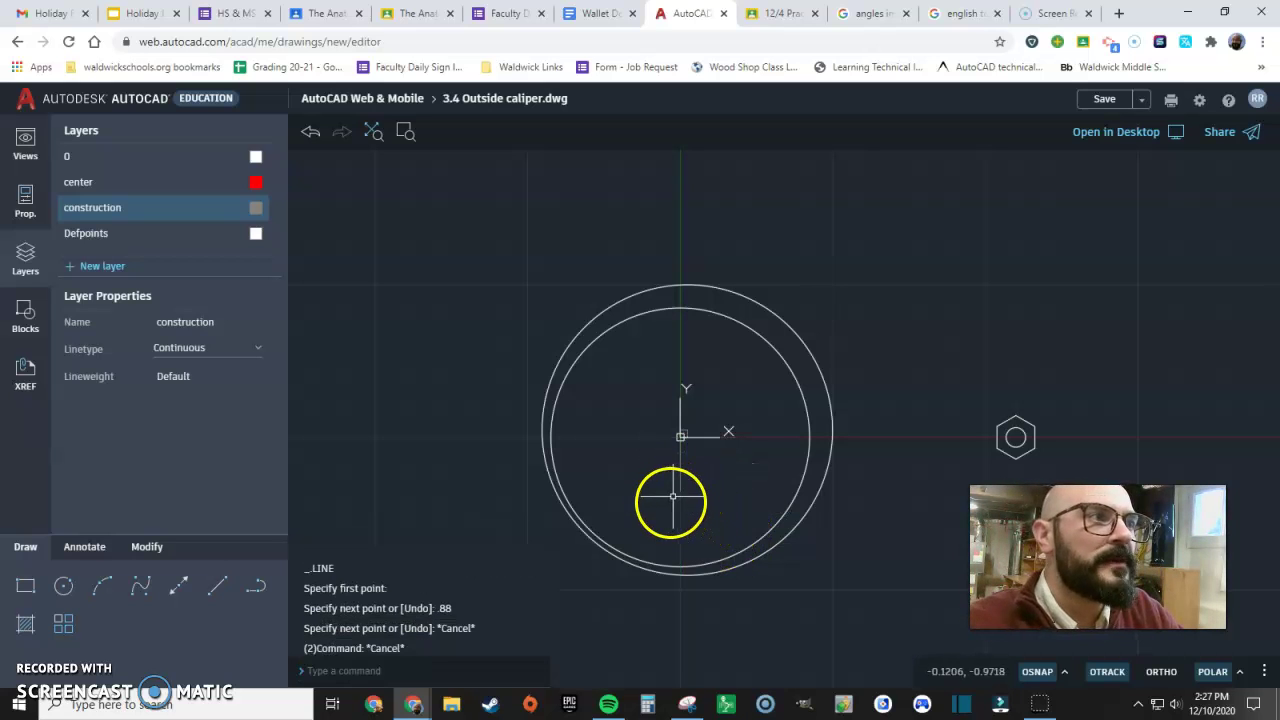
# Step: On layer 0, draw a radius-3 circle centred at the line's lower end
pyautogui.click(126, 160)
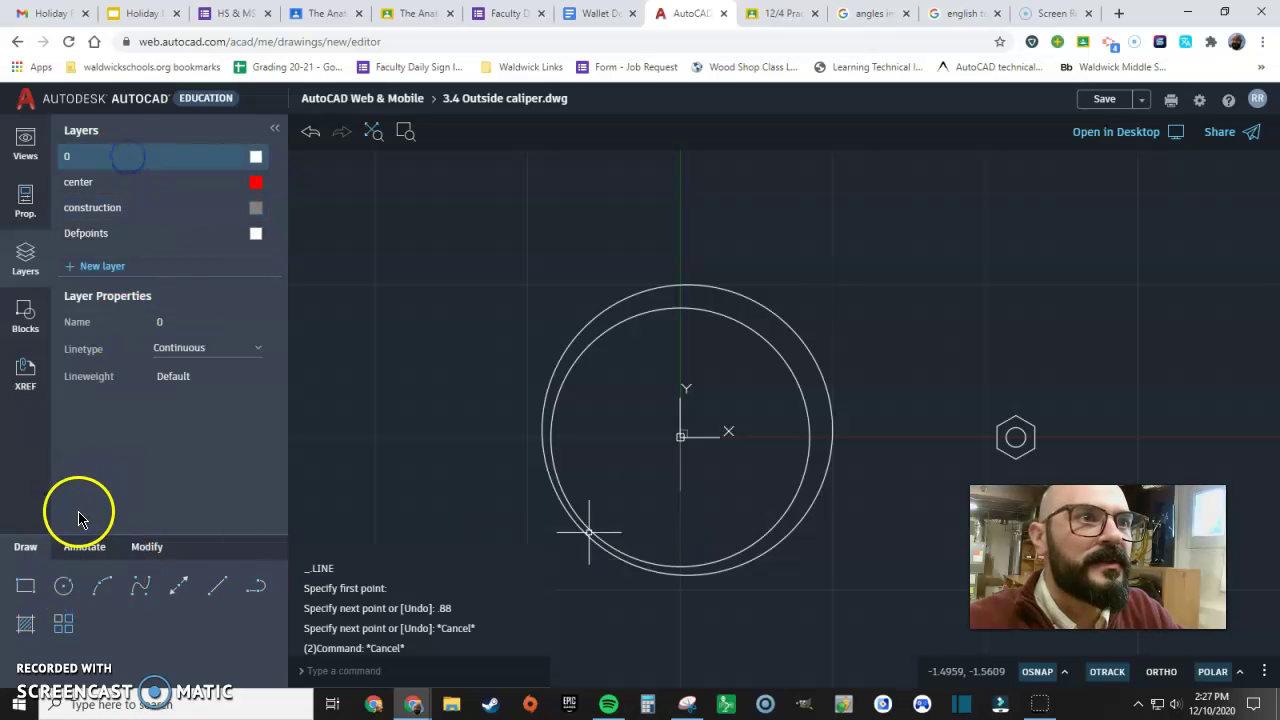
pyautogui.click(63, 586)
pyautogui.click(681, 487)
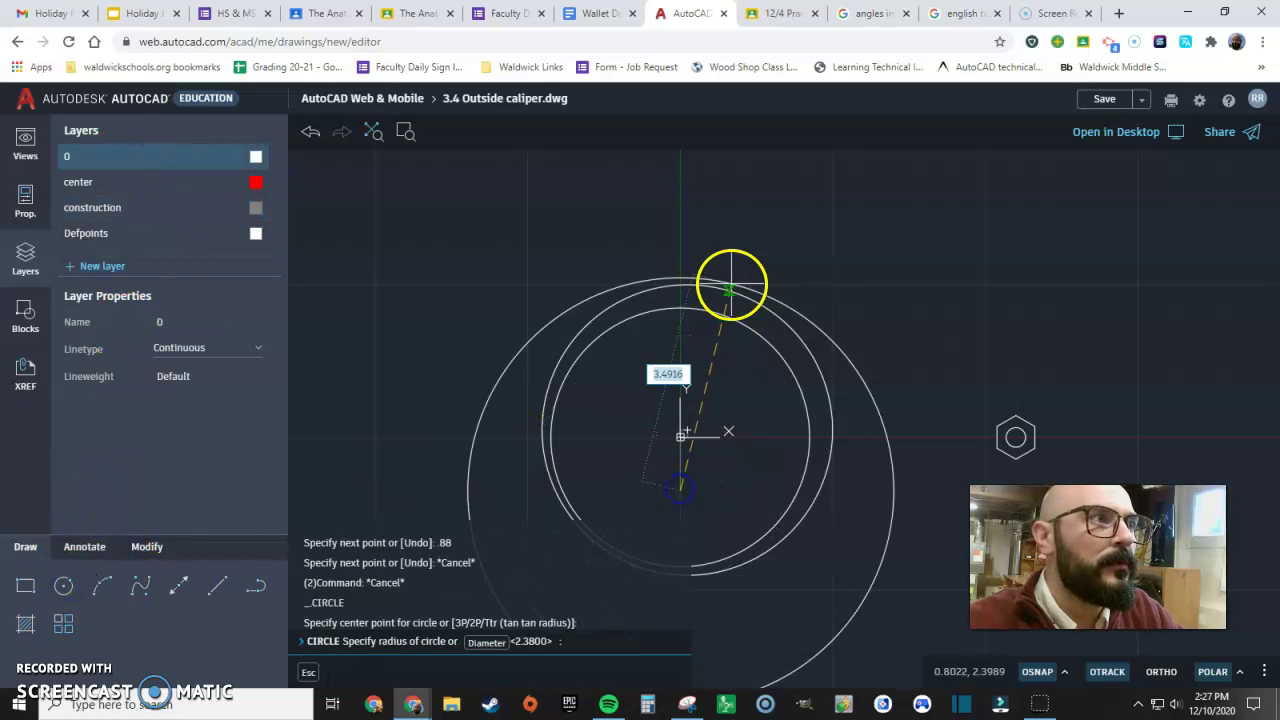
pyautogui.write('3')
pyautogui.press('Return')
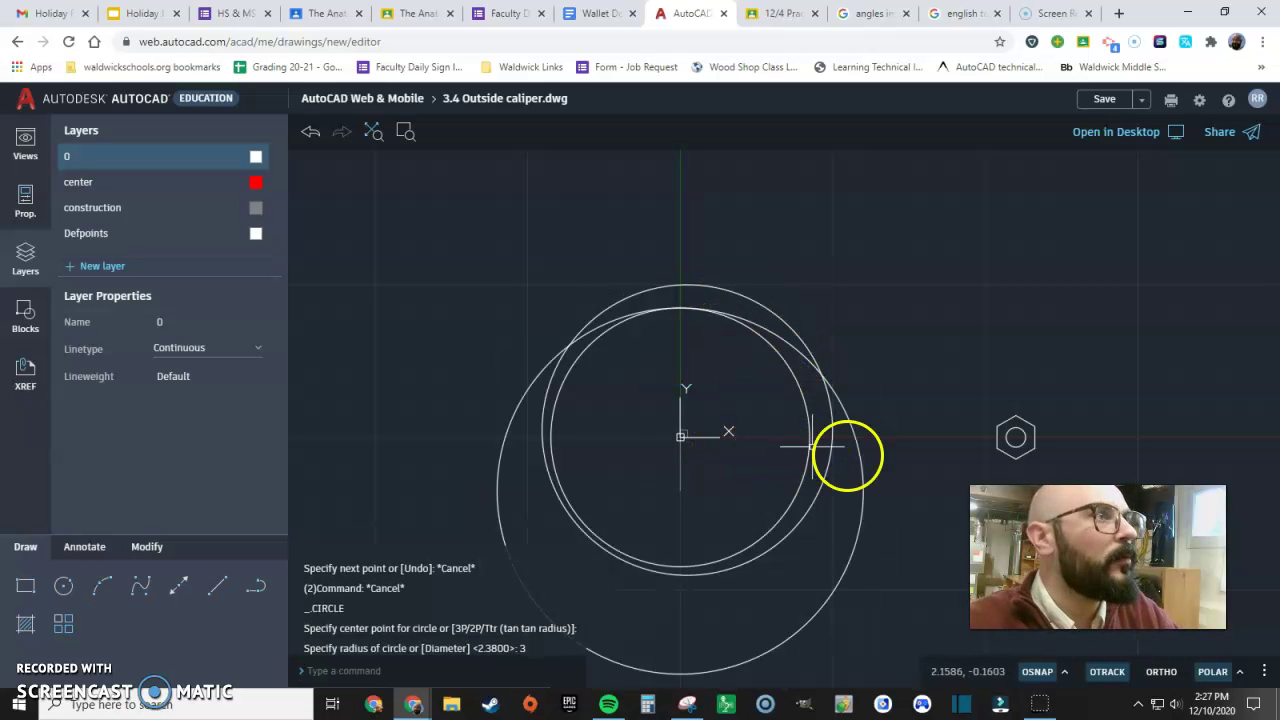
# Step: Move the reference sketch over the drawing to read the nut's R.50 dimension
pyautogui.moveTo(1279, 90); pyautogui.dragTo(755, 90)
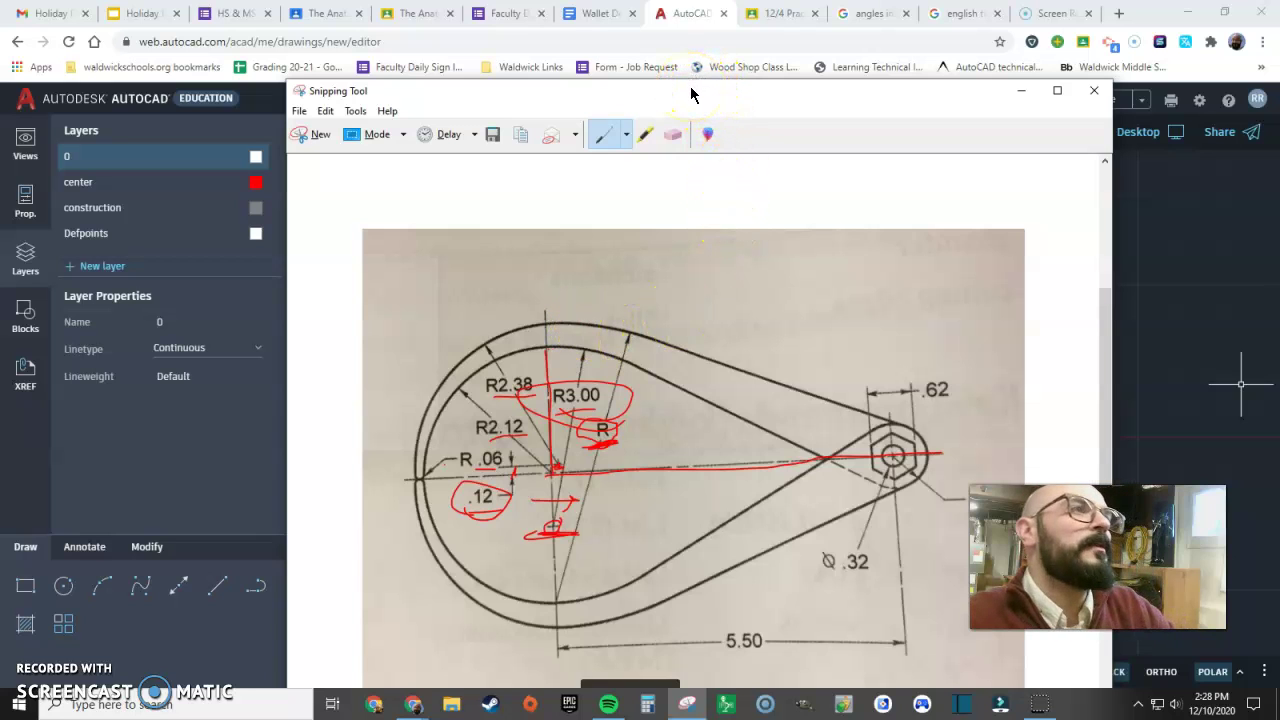
pyautogui.moveTo(690, 94); pyautogui.dragTo(553, 92)
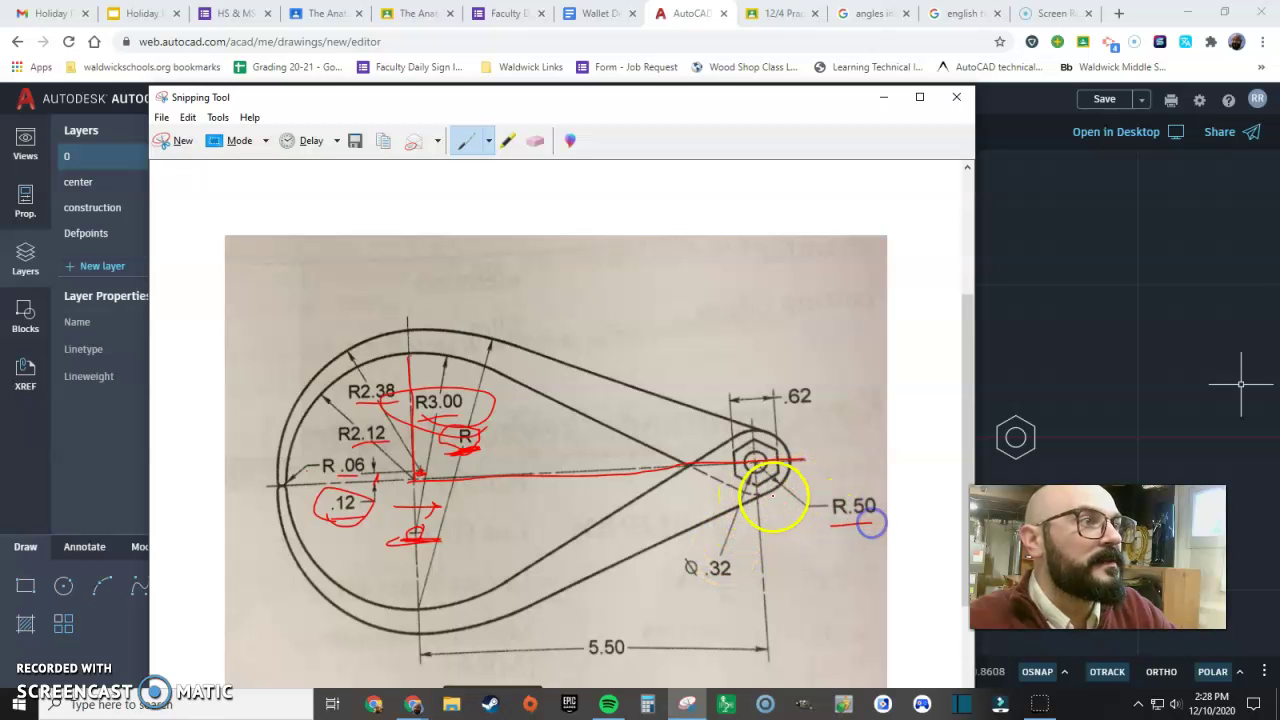
# Step: Draw a circle of radius 0.5 centred on the hex nut
pyautogui.hotkey('alt', 'Tab')
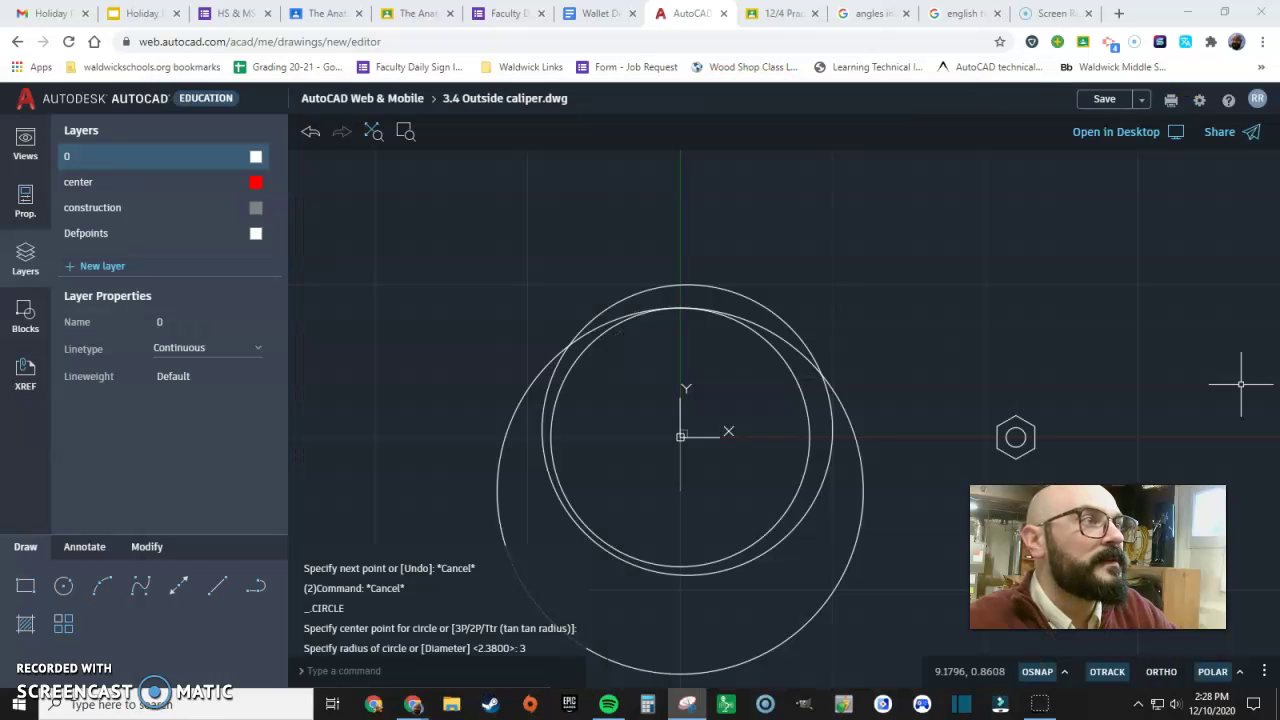
pyautogui.click(63, 586)
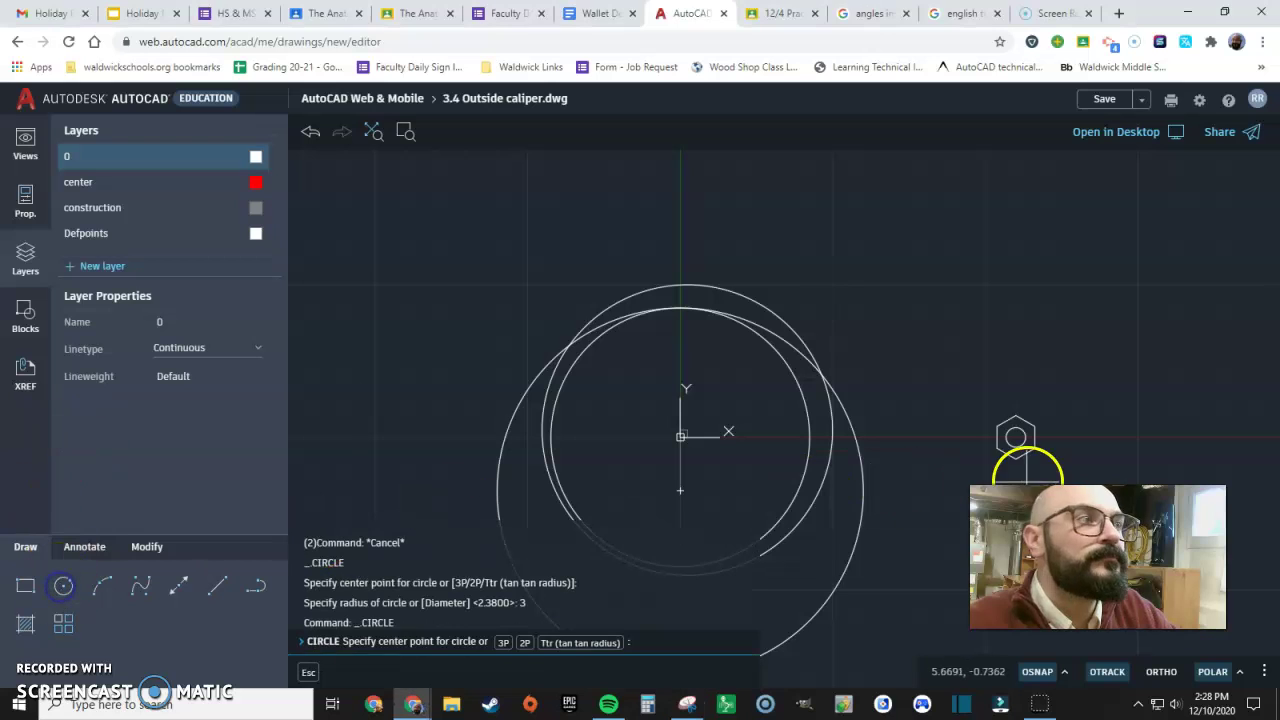
pyautogui.click(1015, 437)
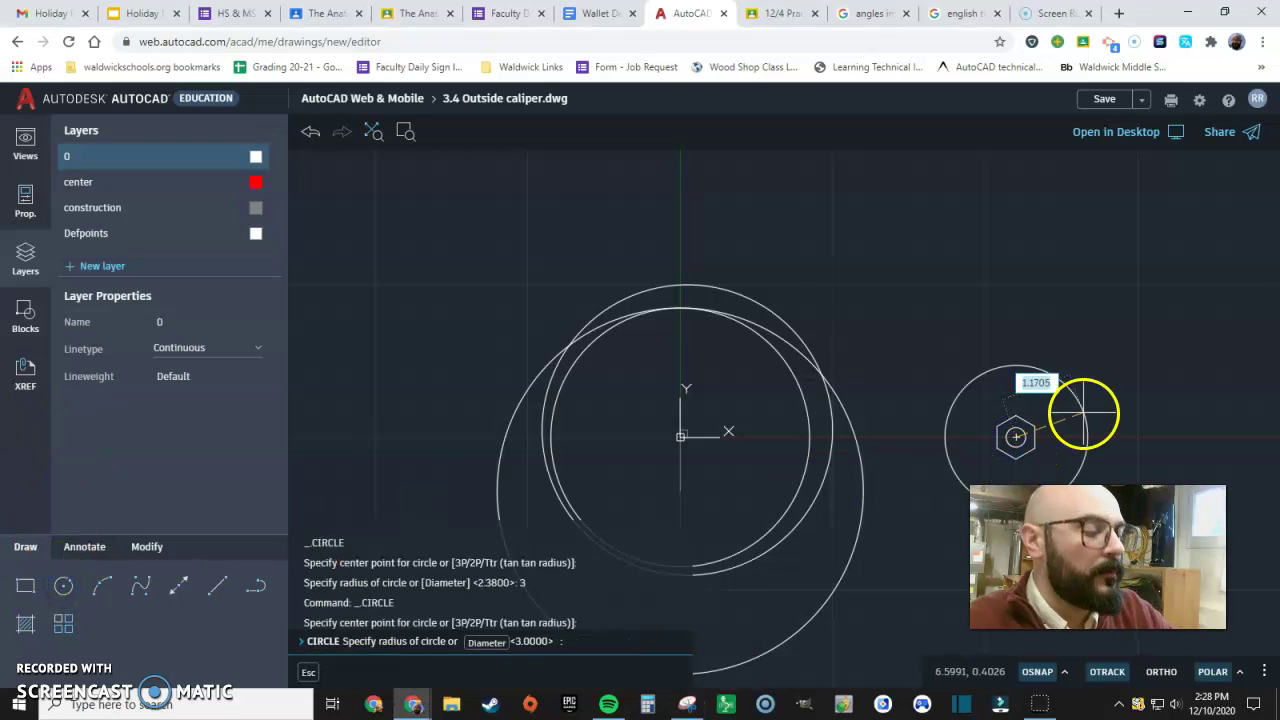
pyautogui.write('.5')
pyautogui.press('Return')
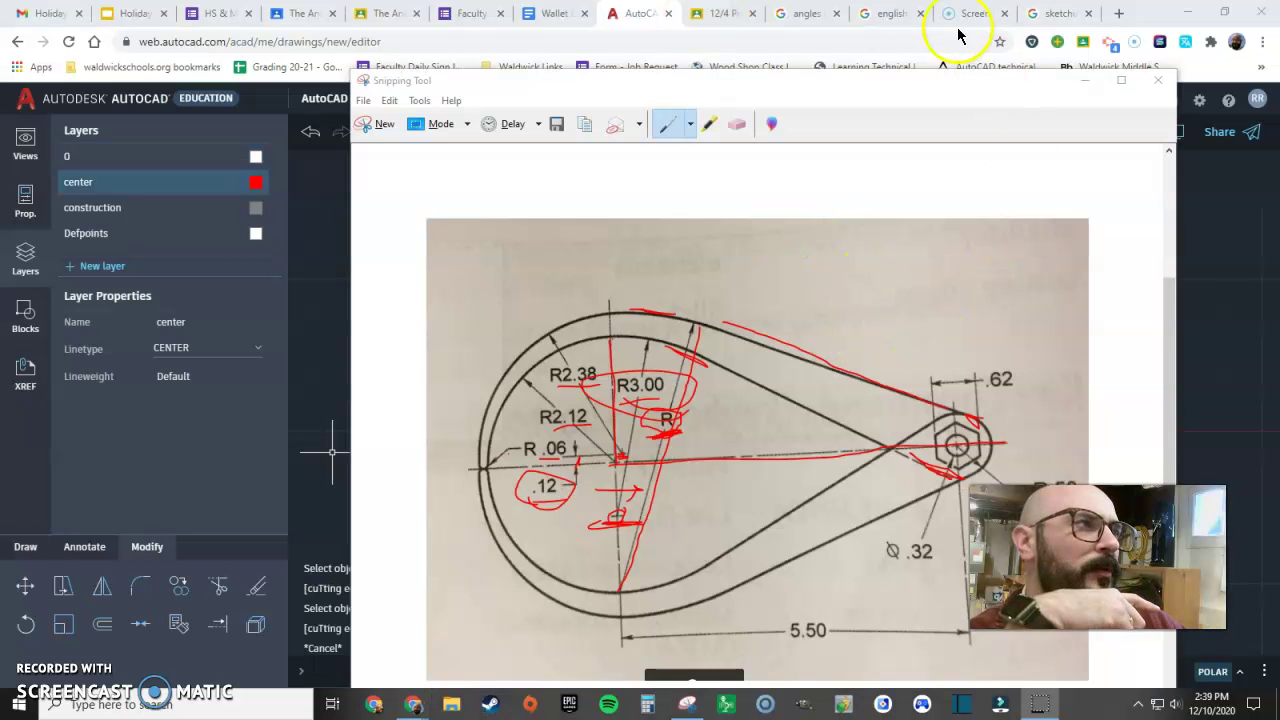
# Step: Reposition the reference sketch to compare it with the drawing, then minimize it
pyautogui.moveTo(823, 88); pyautogui.dragTo(314, 86)
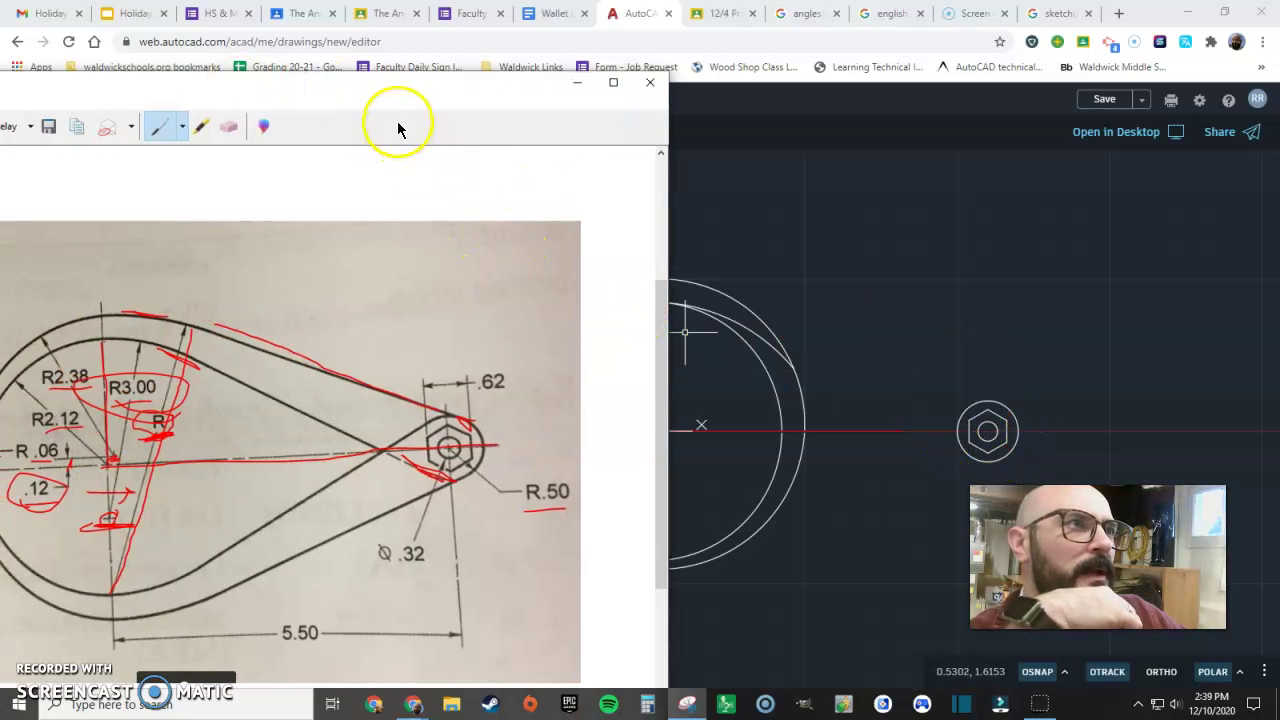
pyautogui.moveTo(378, 88); pyautogui.dragTo(470, 84)
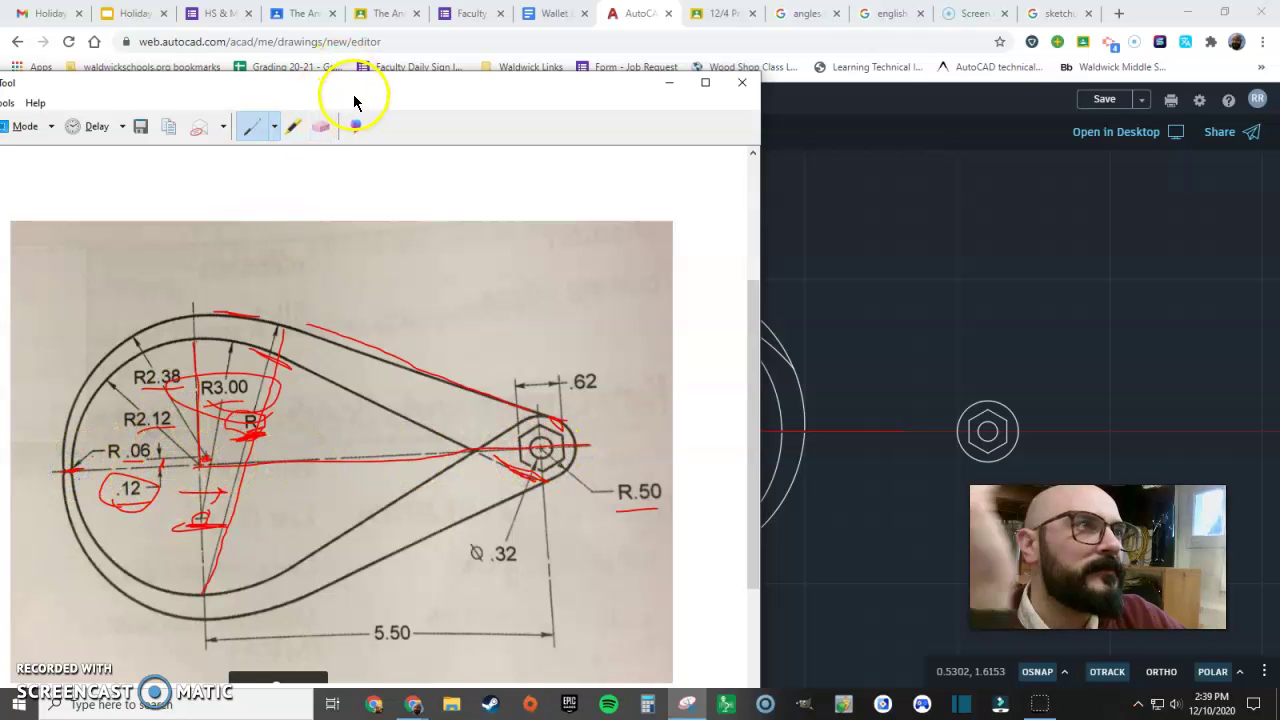
pyautogui.moveTo(392, 98); pyautogui.dragTo(510, 108)
pyautogui.click(787, 92)
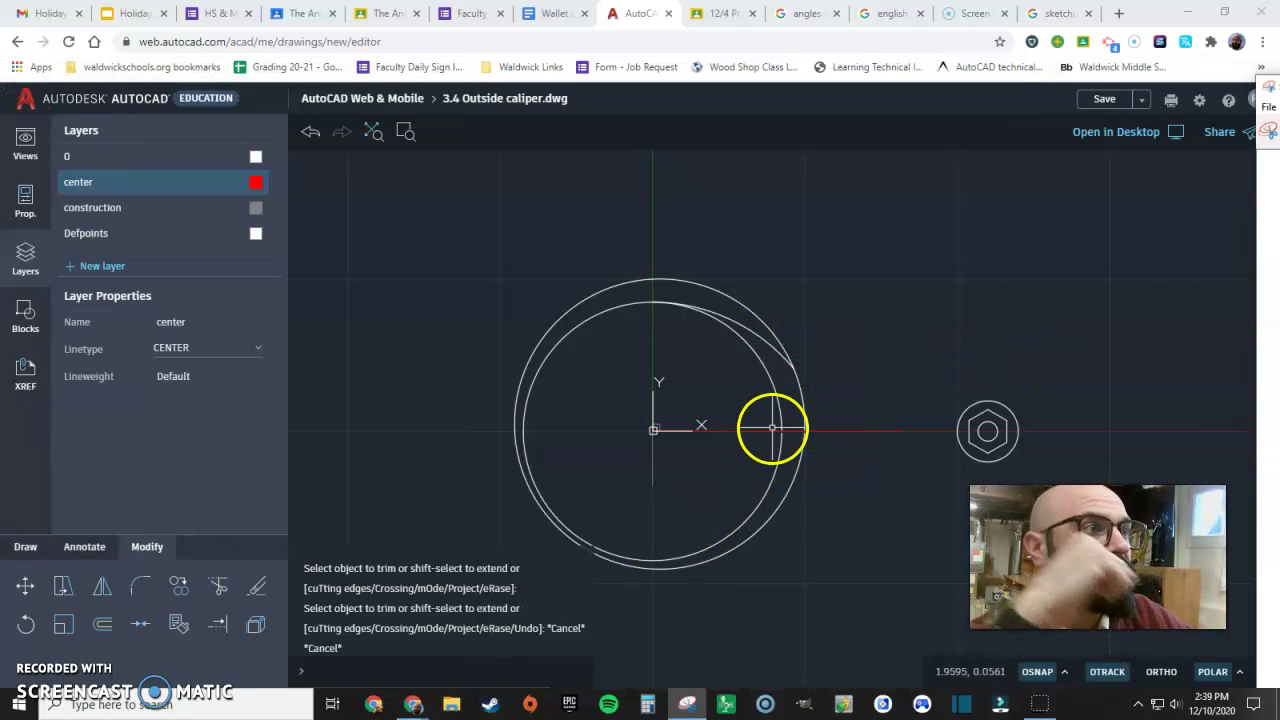
# Step: On layer 0, draw a circle about 4.55 in radius centred at the inner circle's bottom point
pyautogui.click(25, 547)
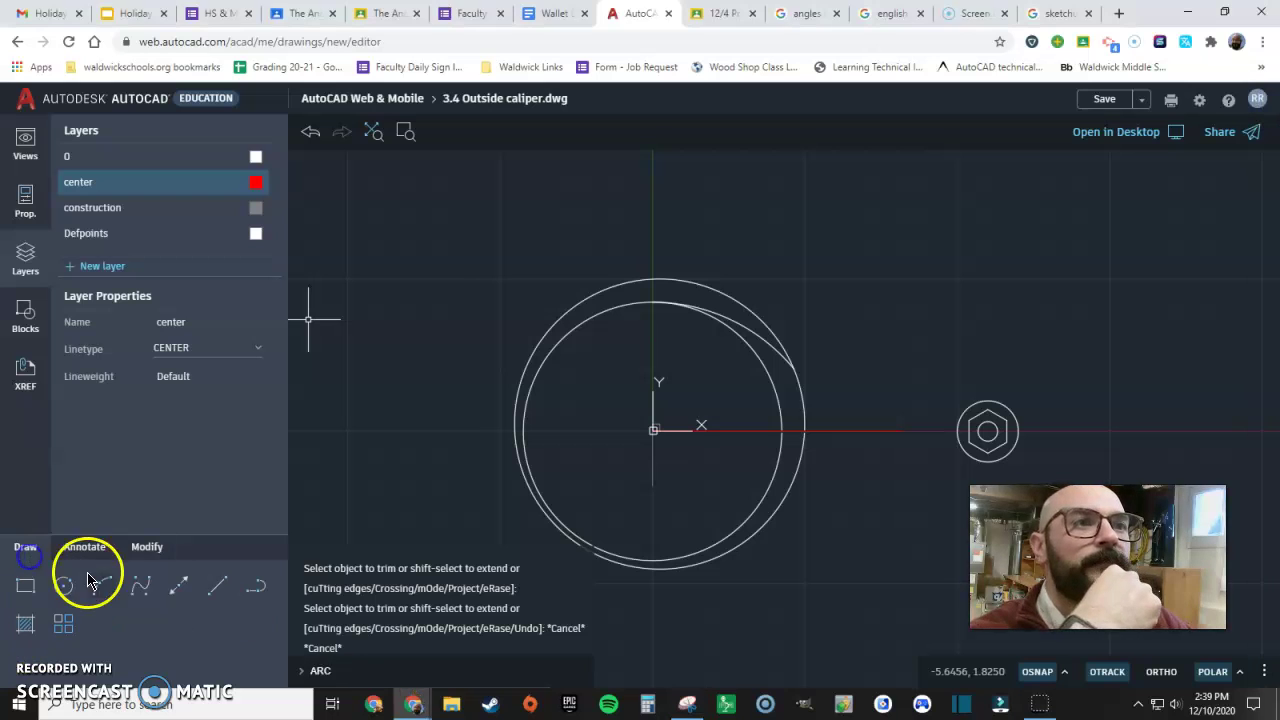
pyautogui.click(64, 587)
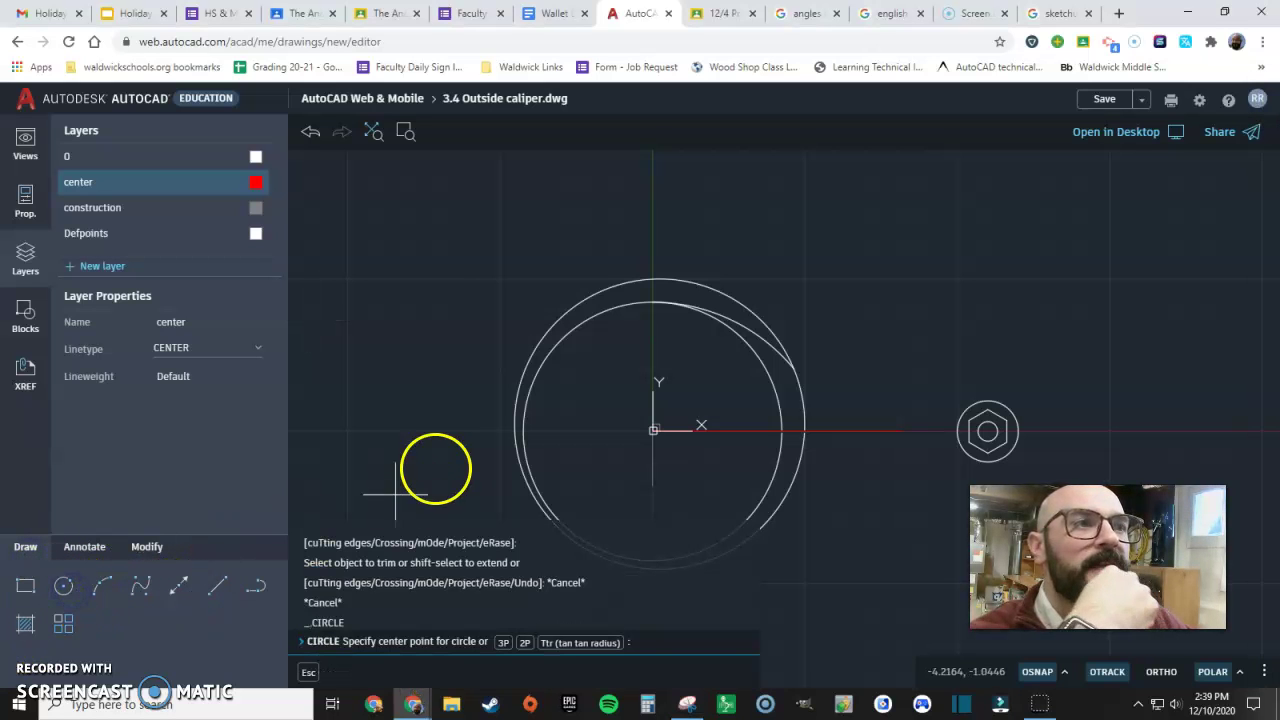
pyautogui.click(170, 162)
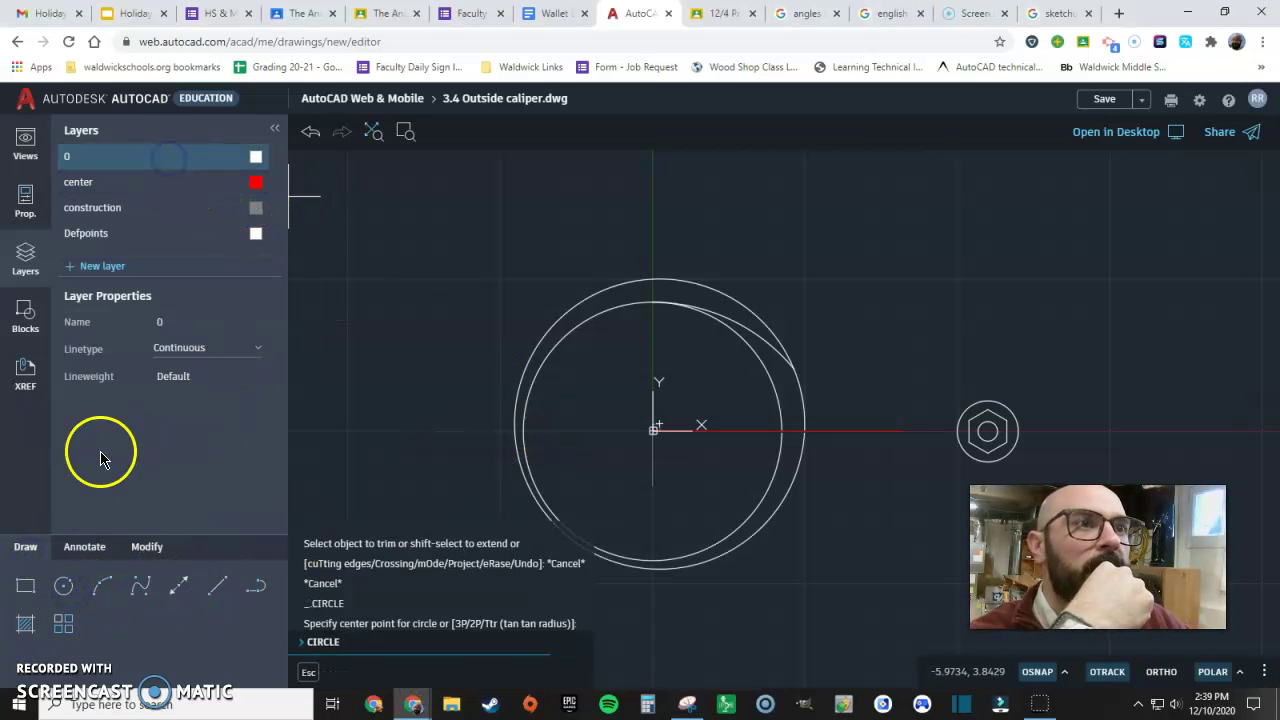
pyautogui.click(63, 587)
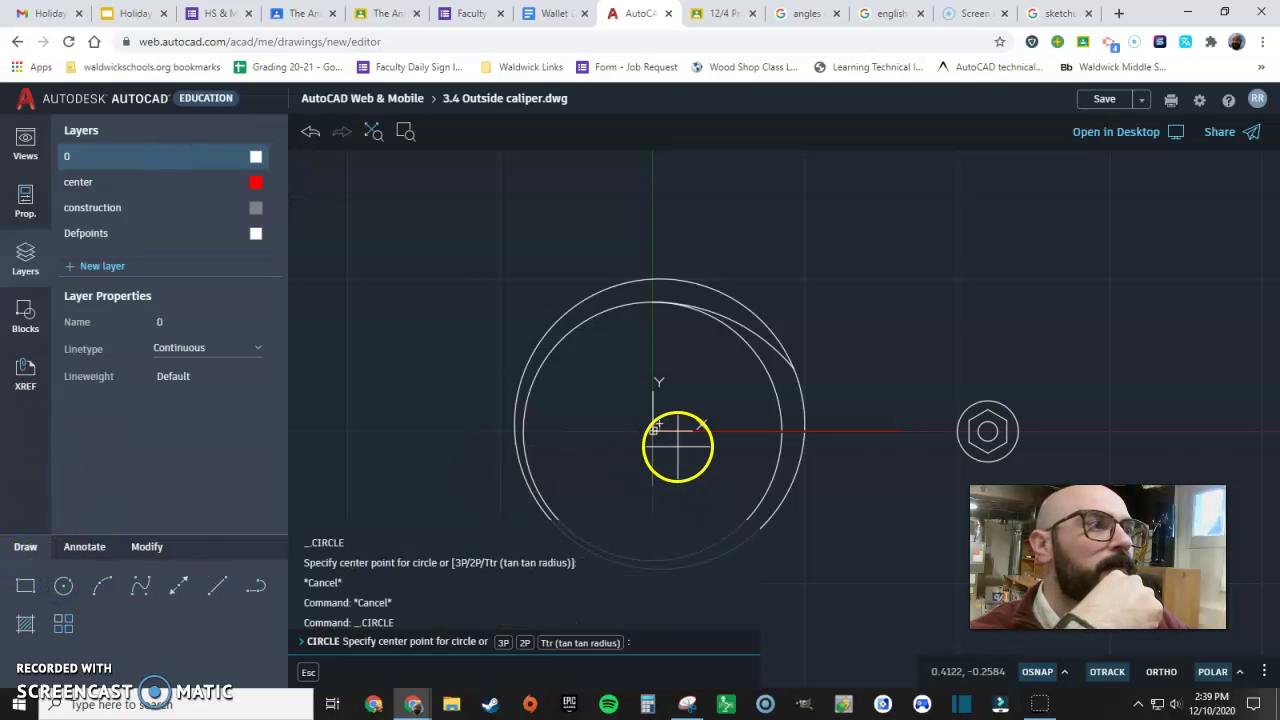
pyautogui.moveTo(674, 449); pyautogui.dragTo(693, 363, button='middle')
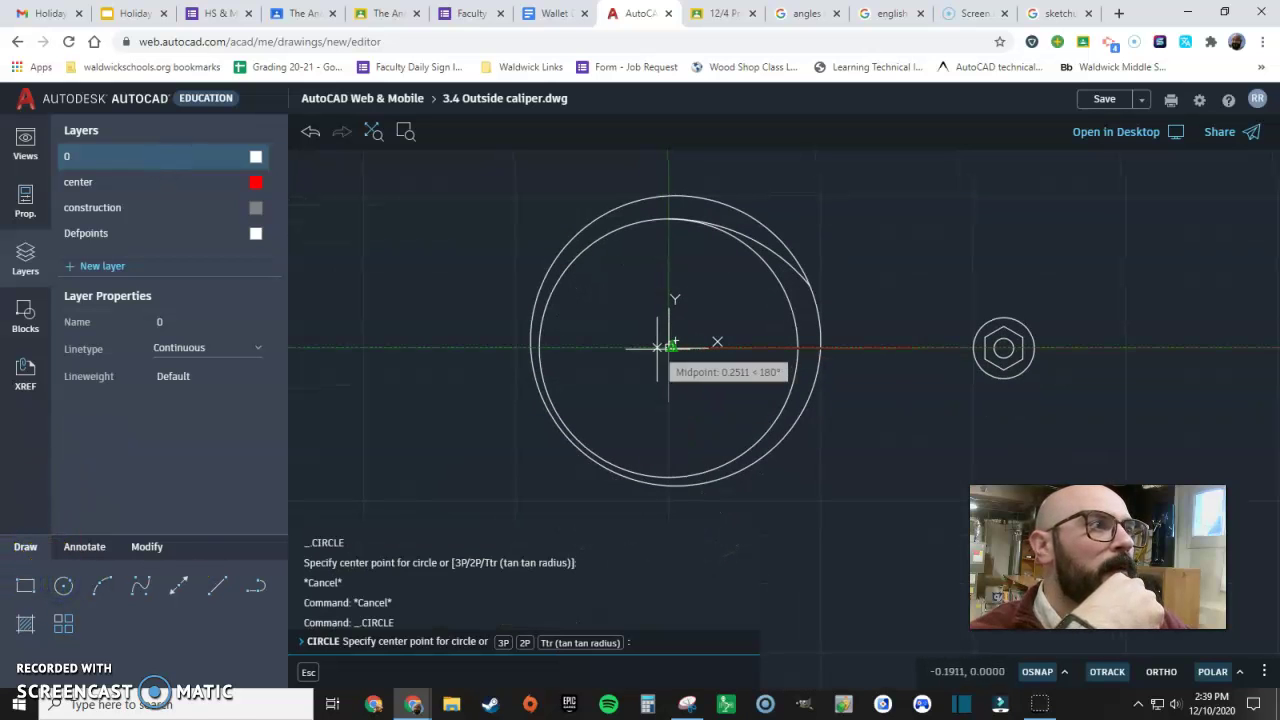
pyautogui.scroll(4, 671, 345)
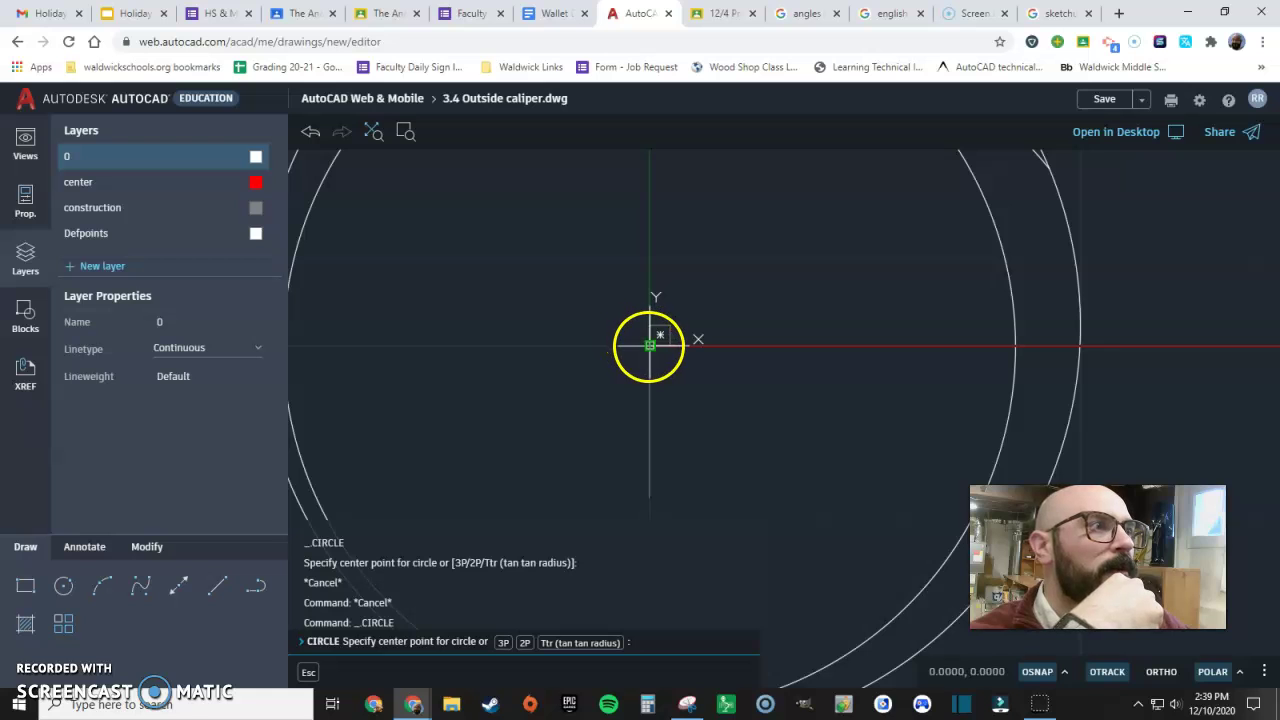
pyautogui.scroll(-4, 645, 405)
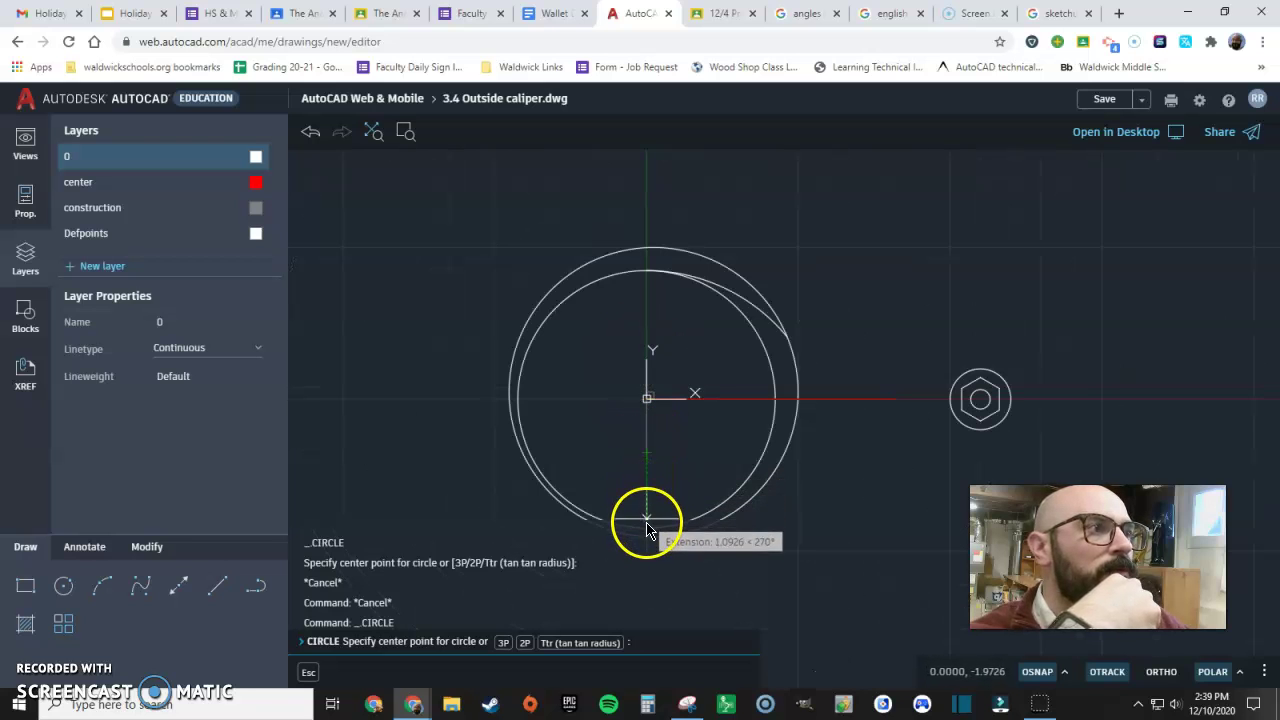
pyautogui.scroll(-1, 647, 520)
pyautogui.moveTo(648, 515); pyautogui.dragTo(648, 474, button='middle')
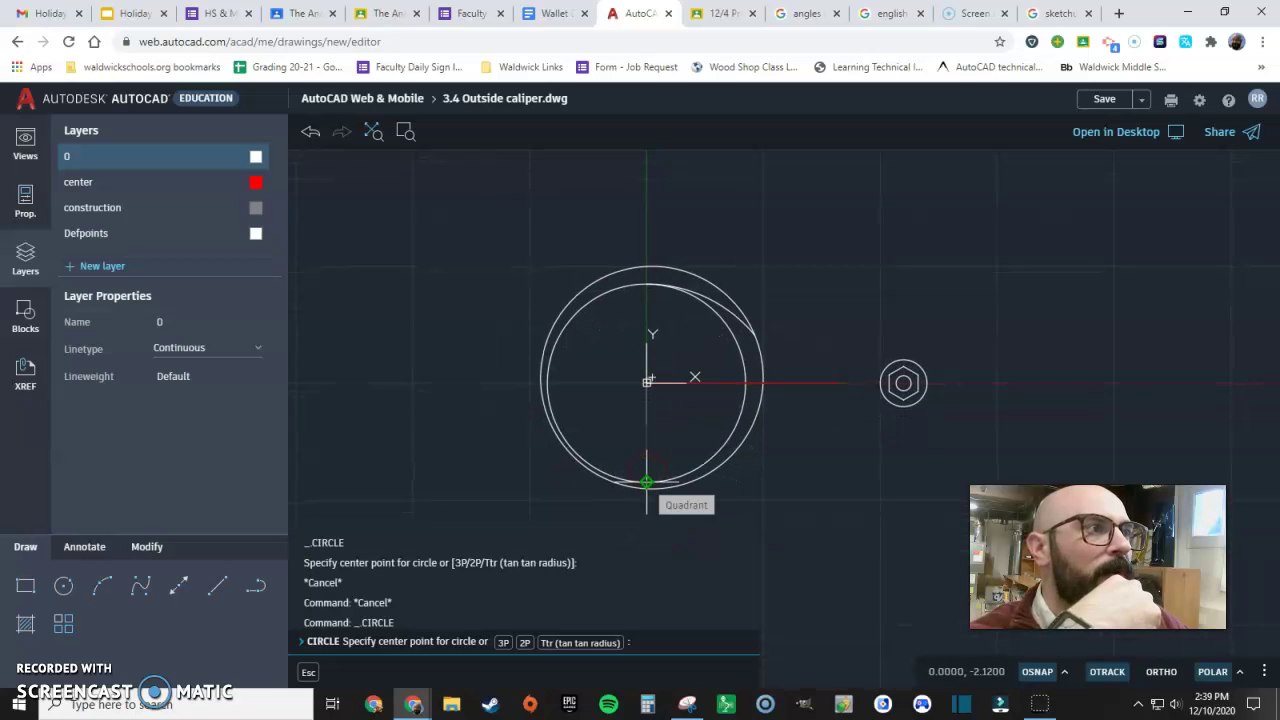
pyautogui.click(647, 482)
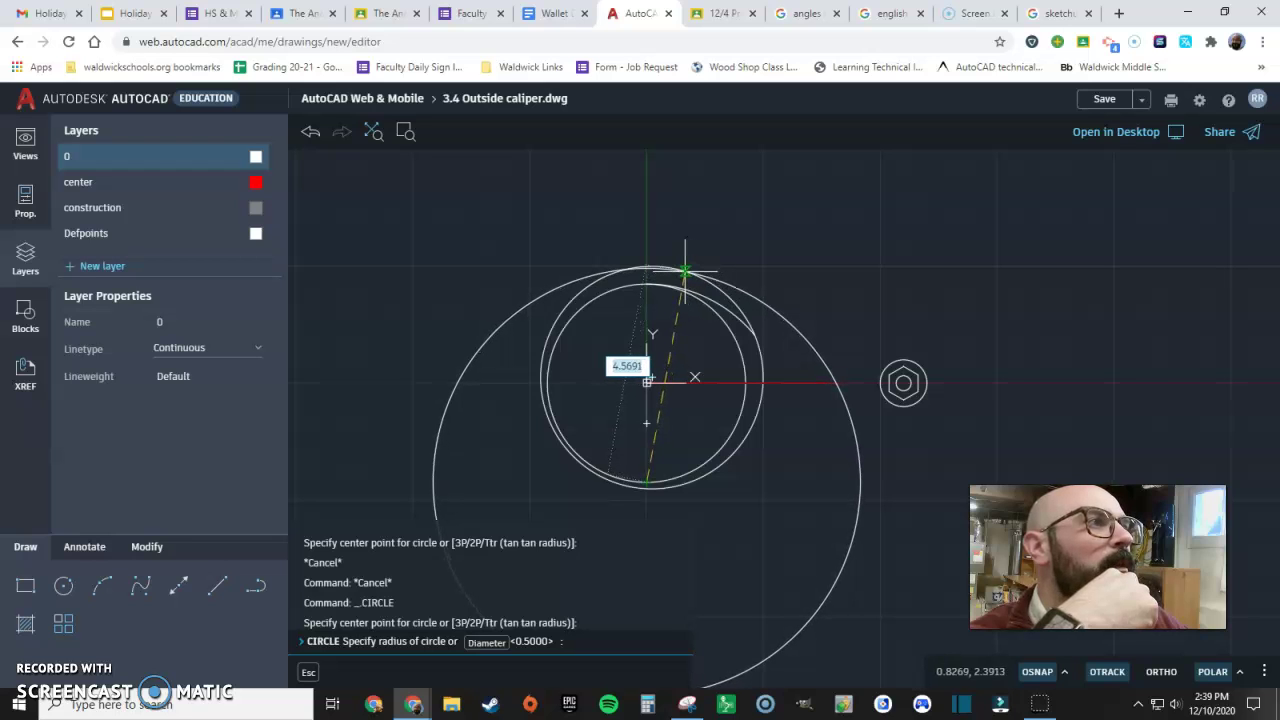
pyautogui.scroll(3, 681, 270)
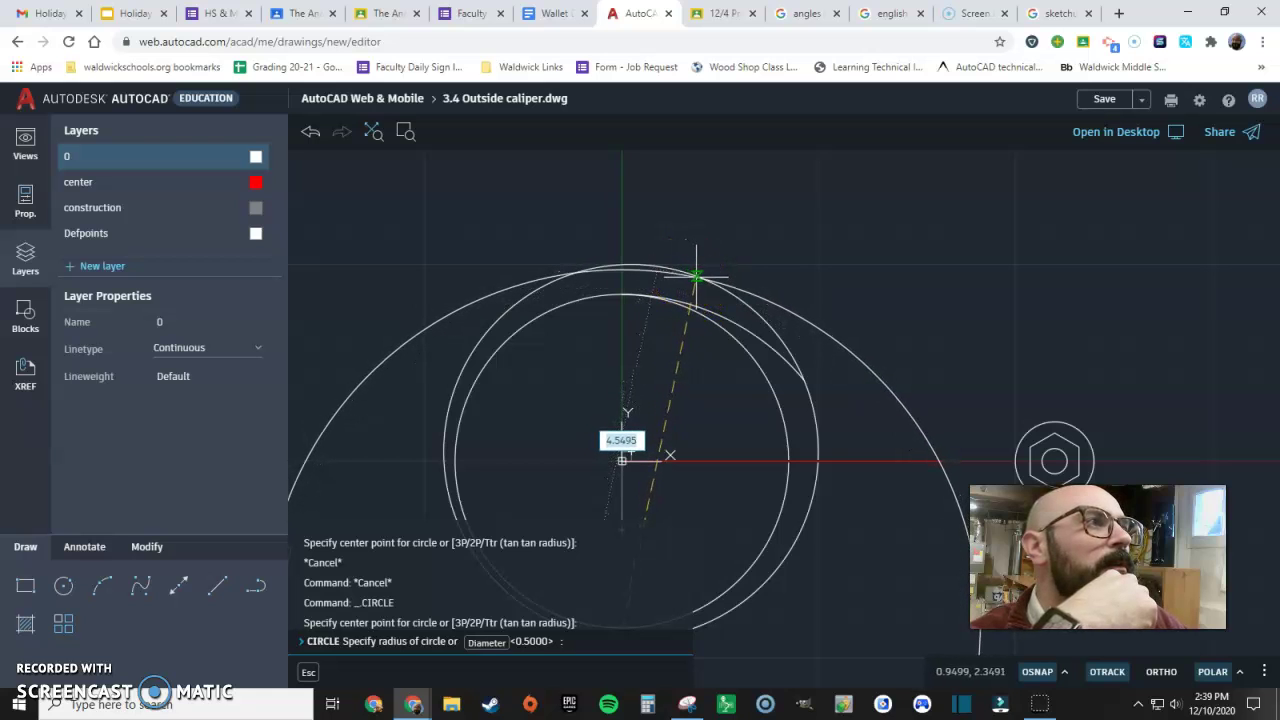
pyautogui.moveTo(714, 284); pyautogui.dragTo(697, 277)
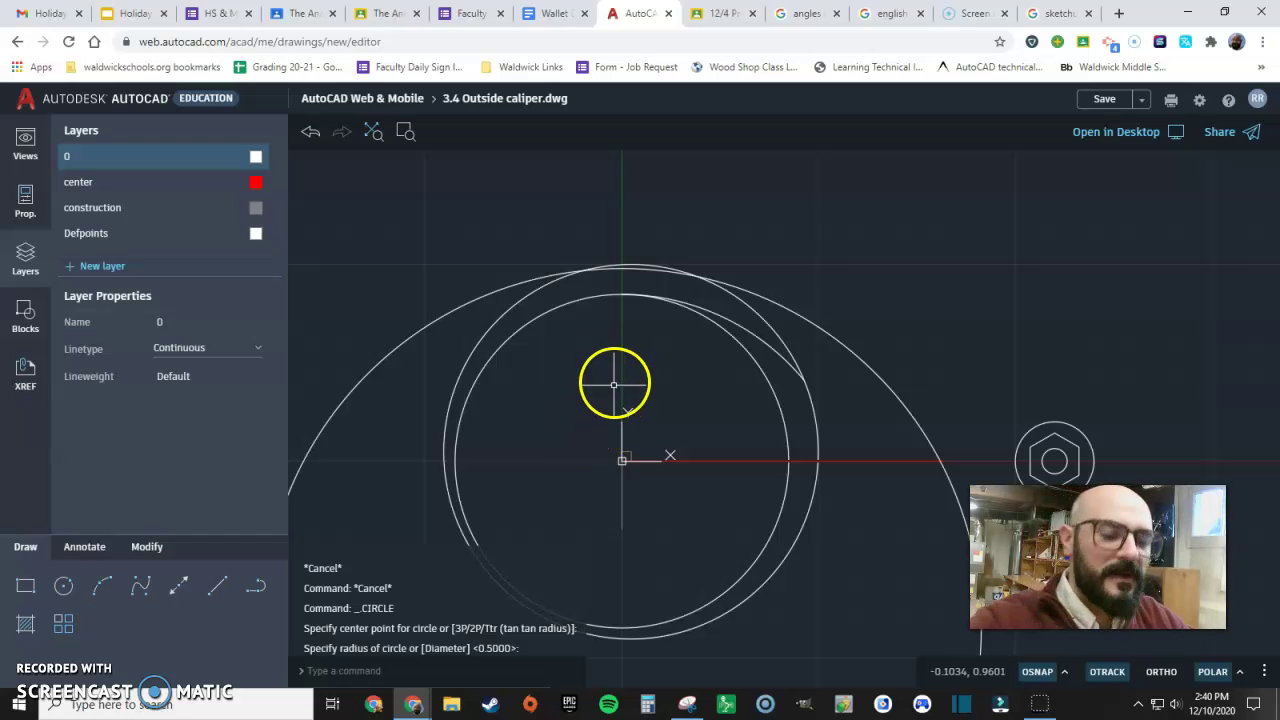
# Step: Redraw the large circle from the inner circle's bottom point, radius about 4.6, touching the ring's top
pyautogui.hotkey('ctrl', 'z')
pyautogui.scroll(-1, 614, 366)
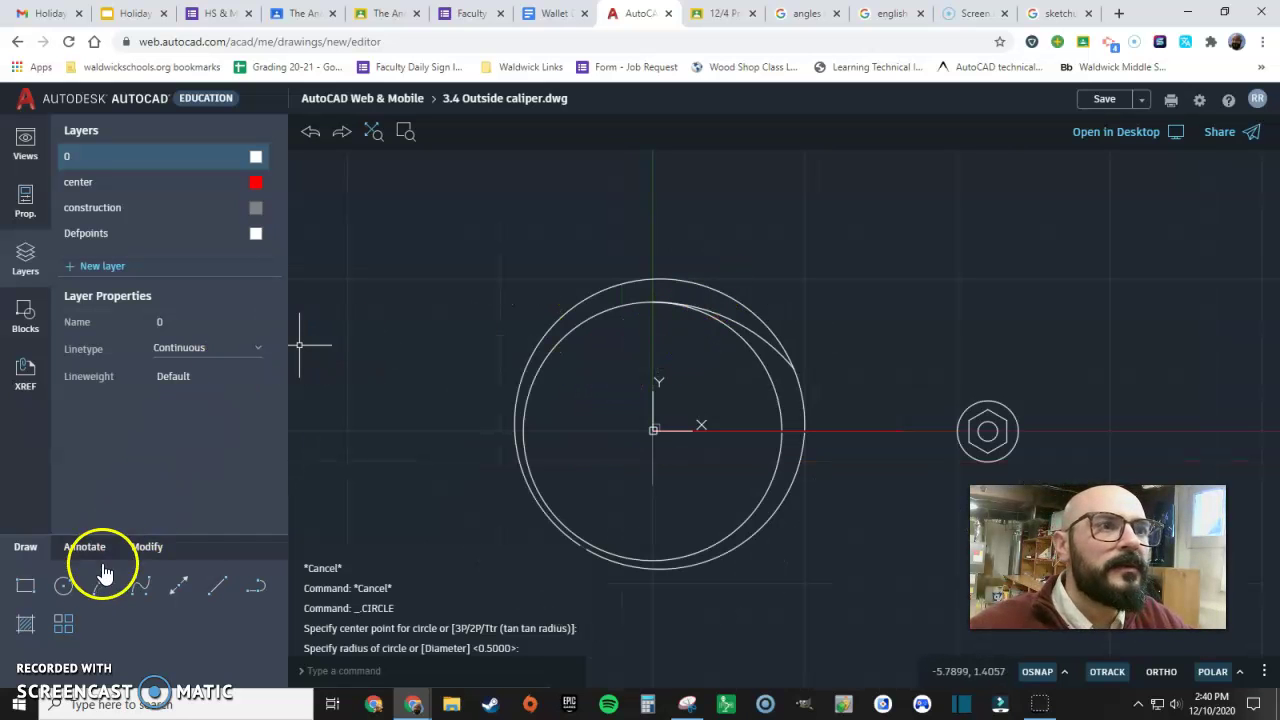
pyautogui.click(63, 585)
pyautogui.moveTo(671, 480); pyautogui.dragTo(734, 363, button='middle')
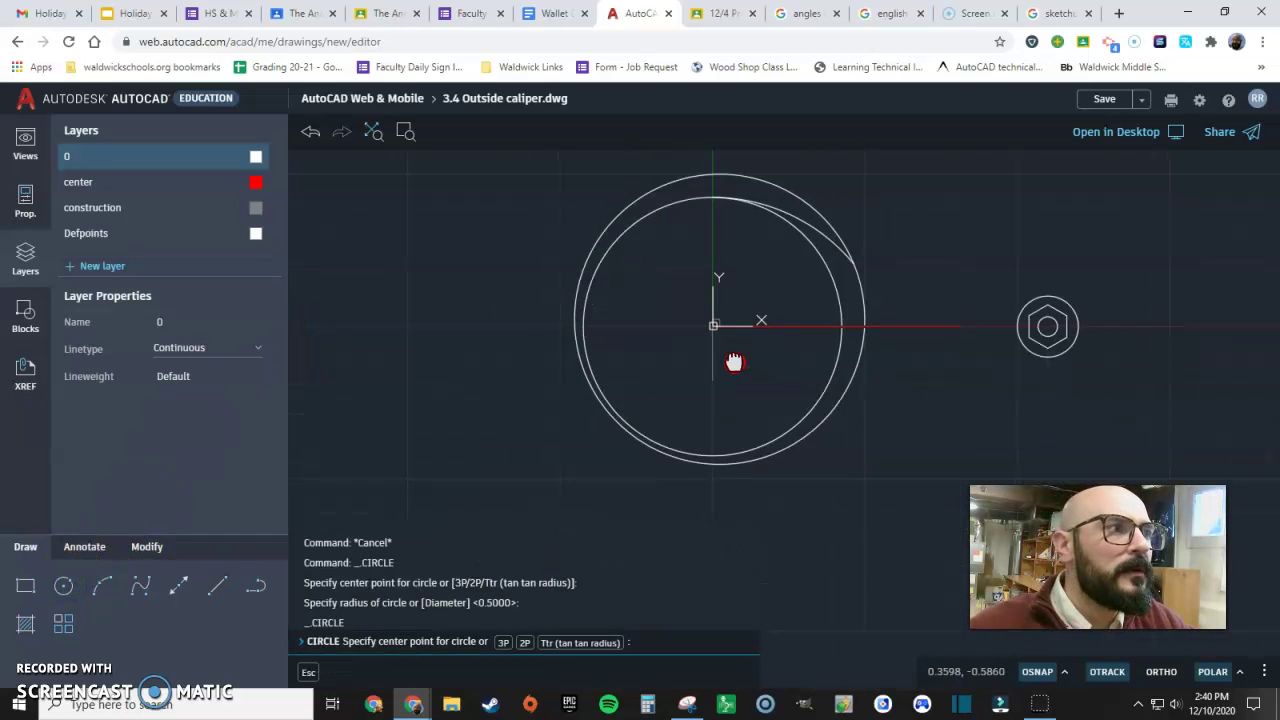
pyautogui.click(712, 458)
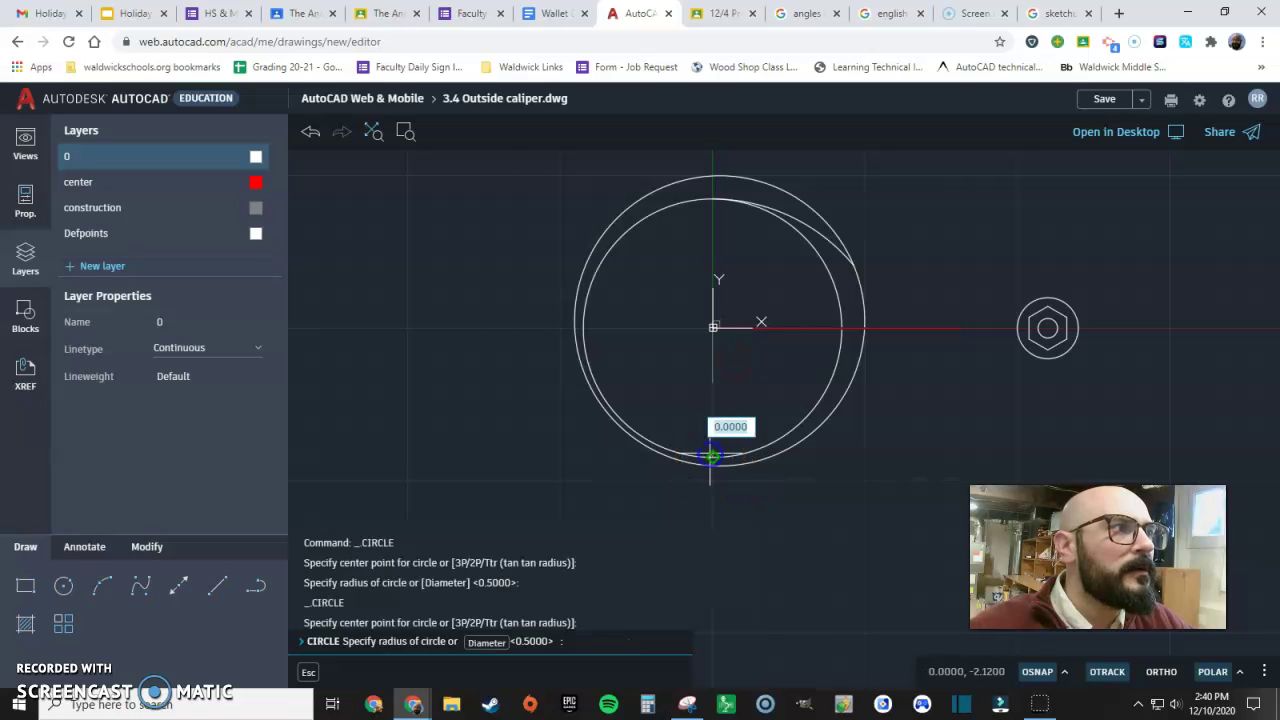
pyautogui.click(757, 179)
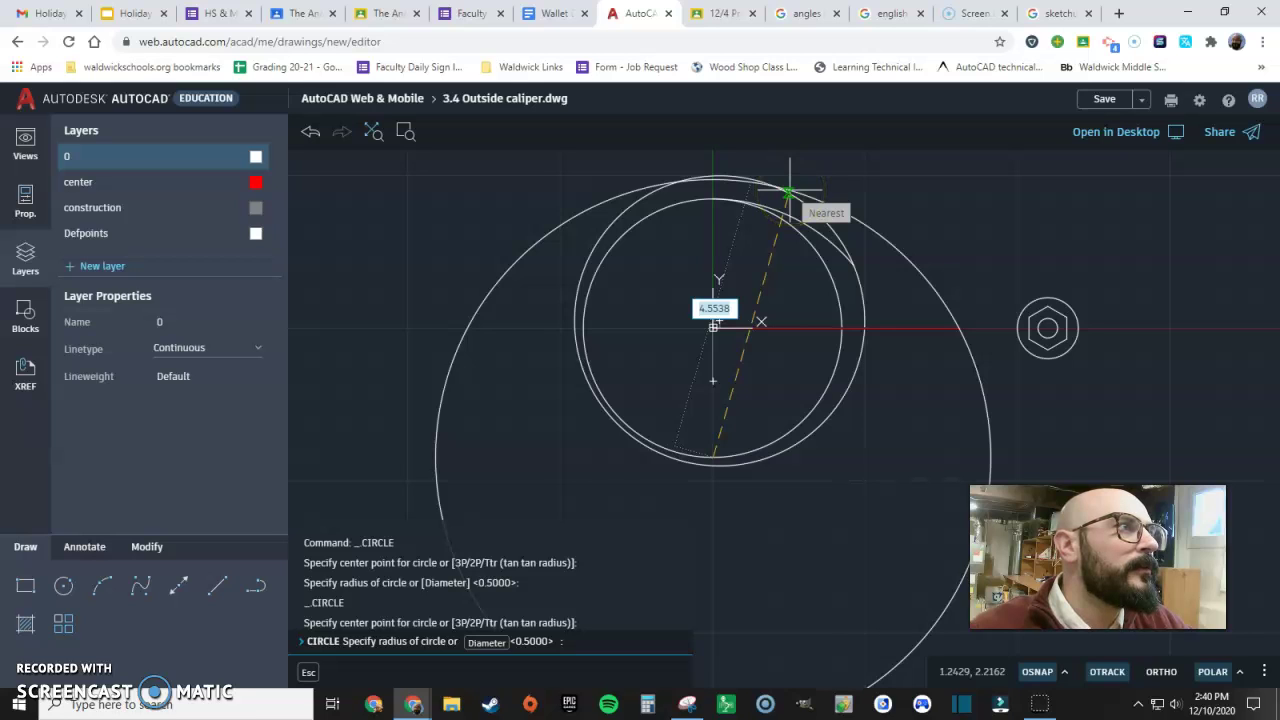
pyautogui.click(789, 193)
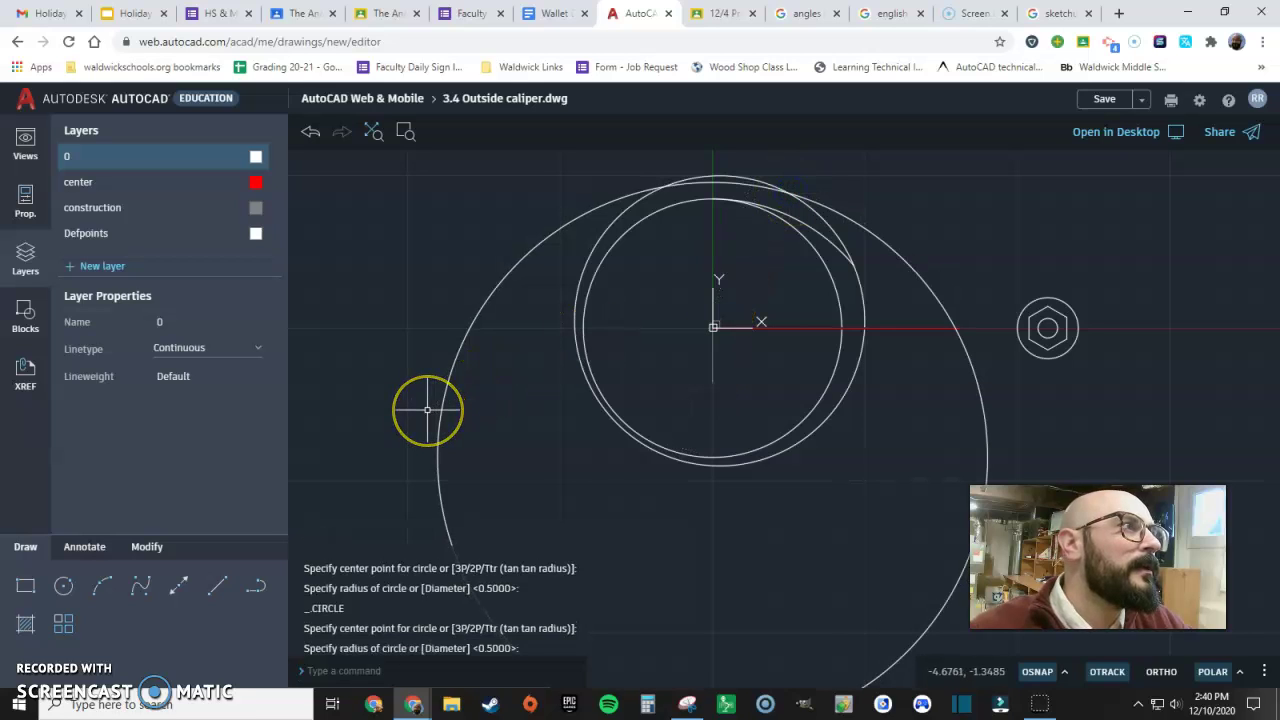
pyautogui.hotkey('ctrl', 'z')
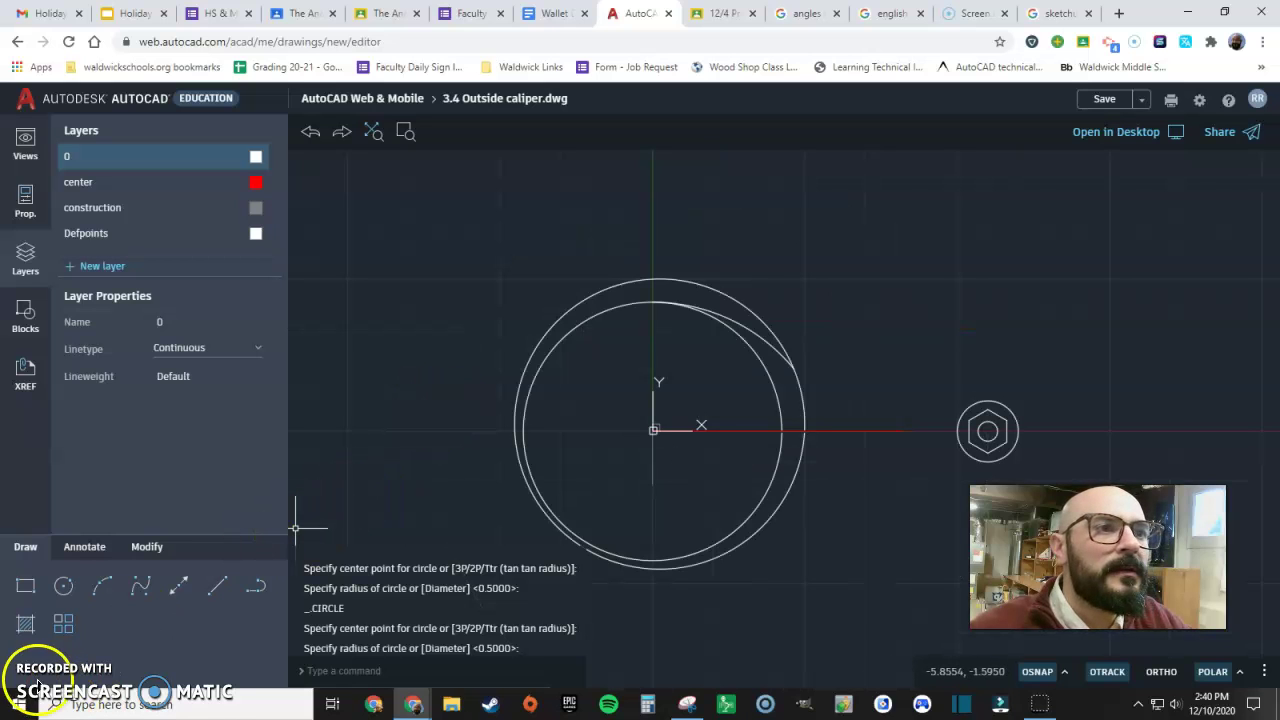
pyautogui.click(63, 588)
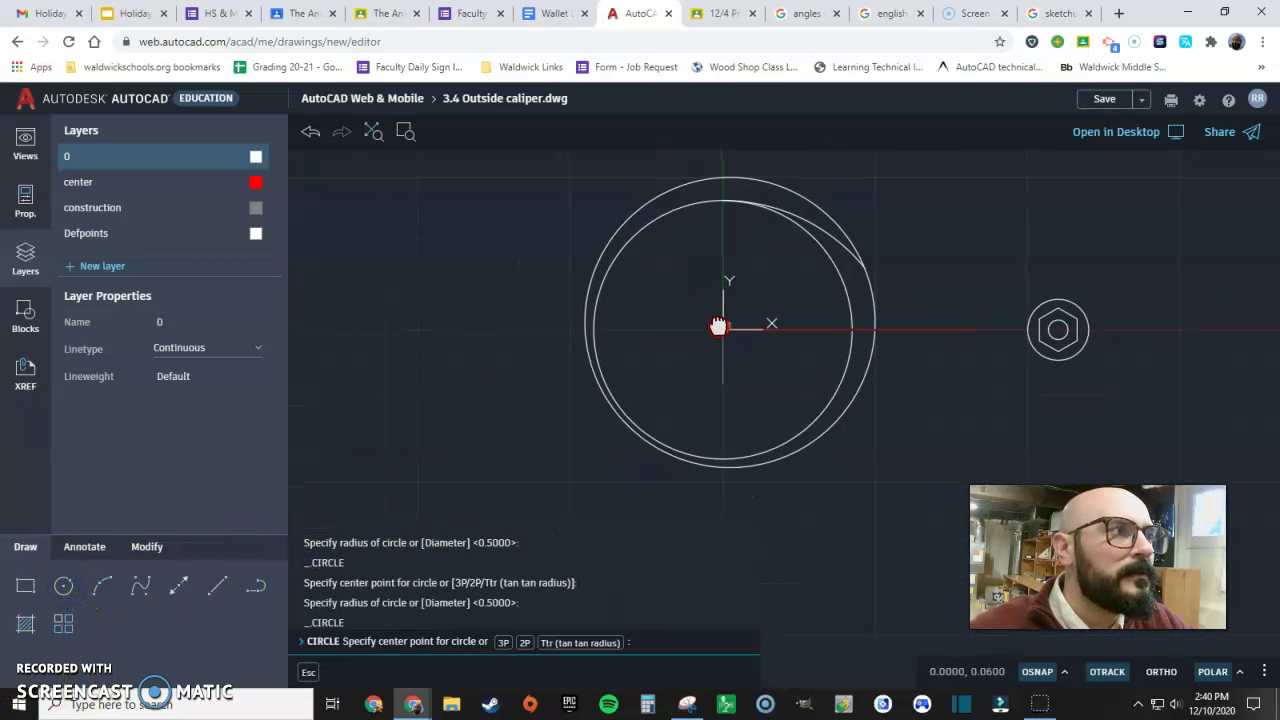
pyautogui.click(725, 459)
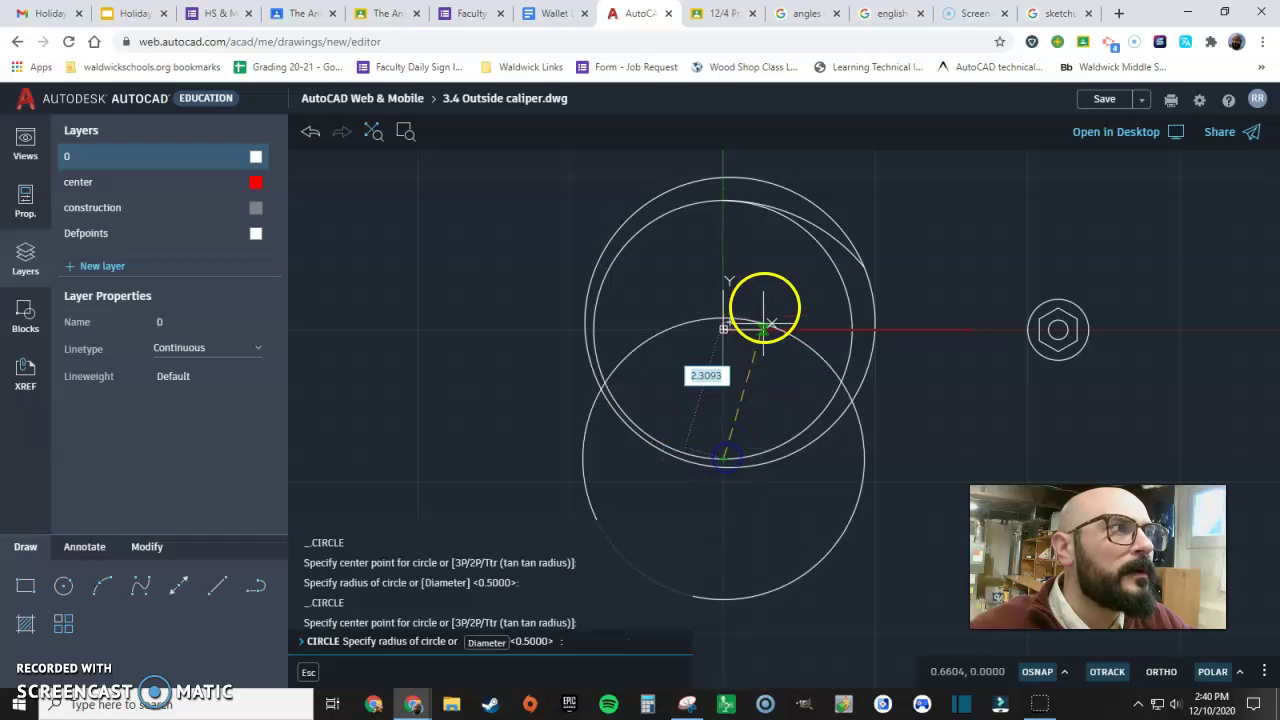
pyautogui.click(753, 178)
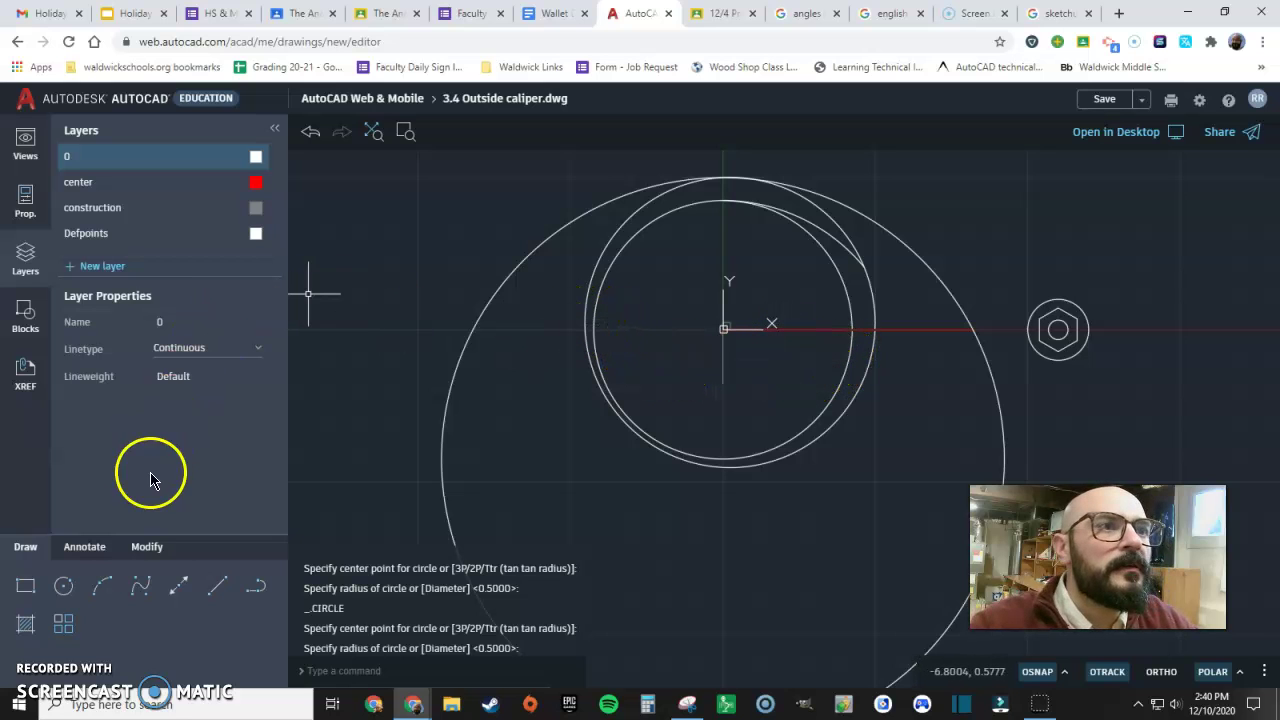
# Step: Draw a horizontal line from the circles' centre leftward past the ring
pyautogui.click(212, 587)
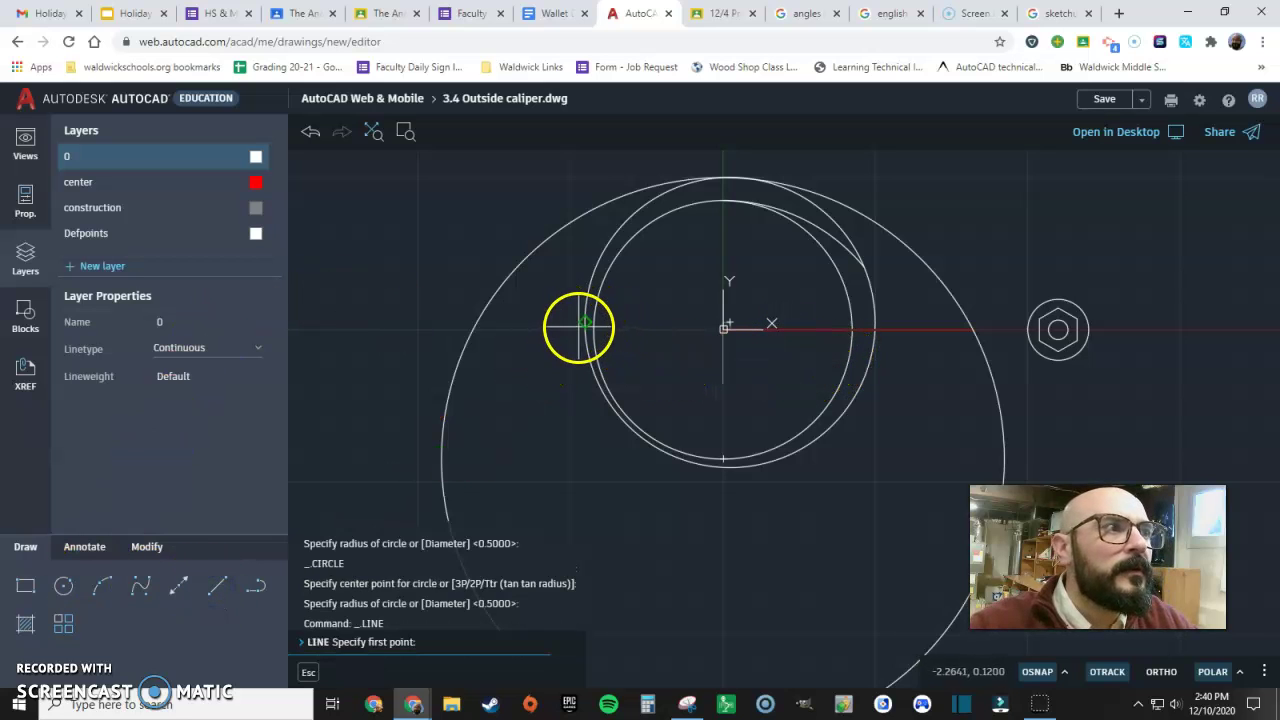
pyautogui.click(723, 328)
pyautogui.click(536, 328)
pyautogui.press('Escape')
pyautogui.press('Escape')
pyautogui.press('Escape')
# Step: Trim the line so only the short piece between the two circles remains
pyautogui.click(149, 550)
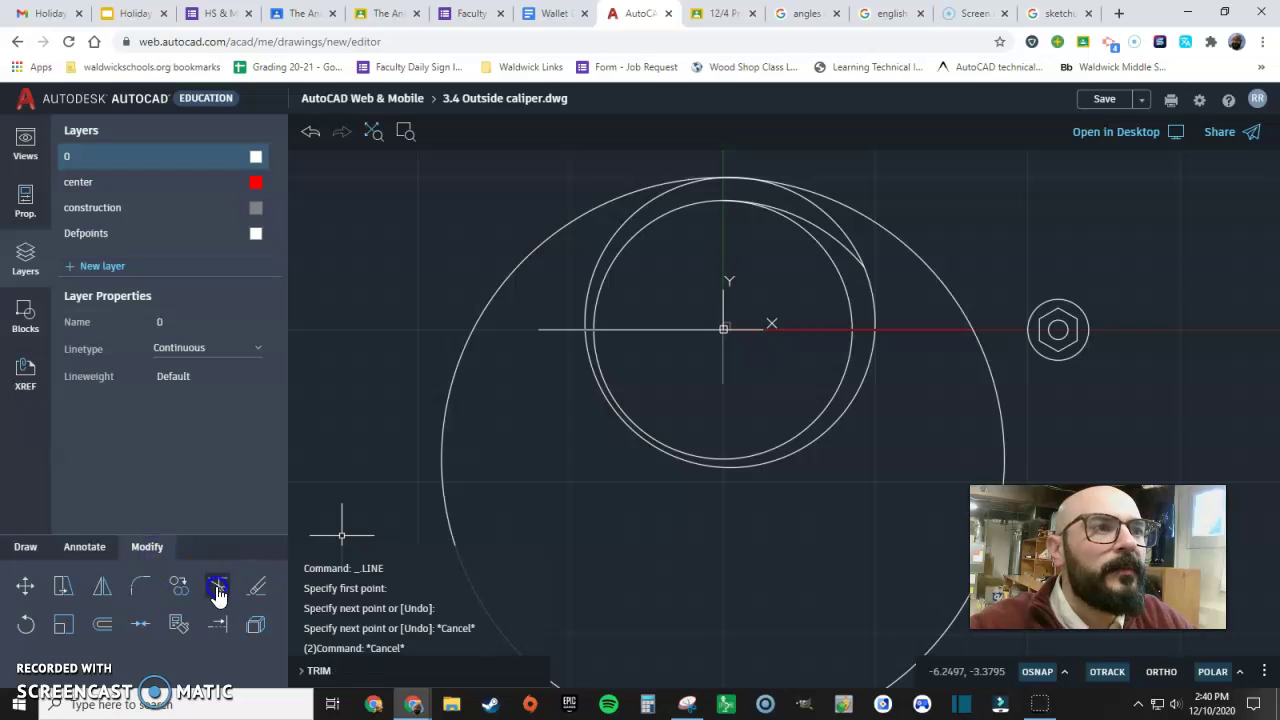
pyautogui.click(215, 586)
pyautogui.click(609, 329)
pyautogui.click(619, 345)
pyautogui.press('Return')
pyautogui.click(551, 326)
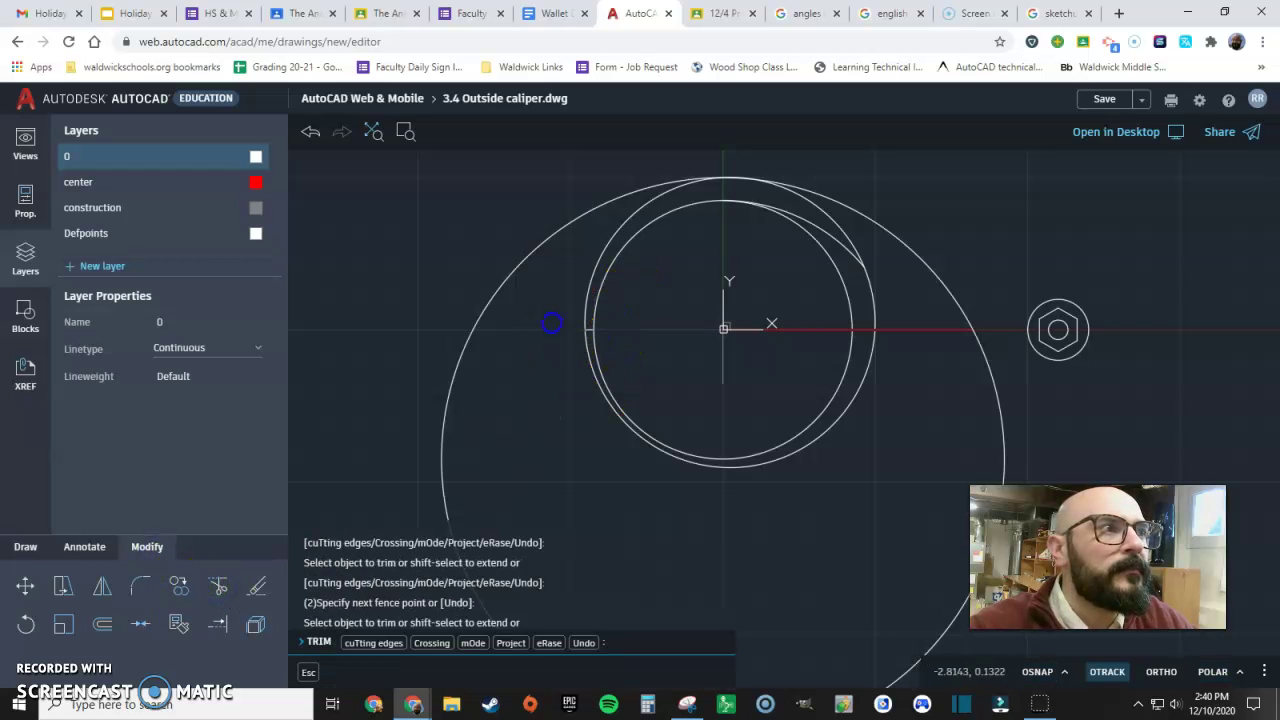
pyautogui.click(140, 586)
pyautogui.hotkey('alt', 'Tab')
# Step: Round the first corner between the short line and the arc with a 0.06 fillet
pyautogui.moveTo(1270, 45); pyautogui.dragTo(1078, 52)
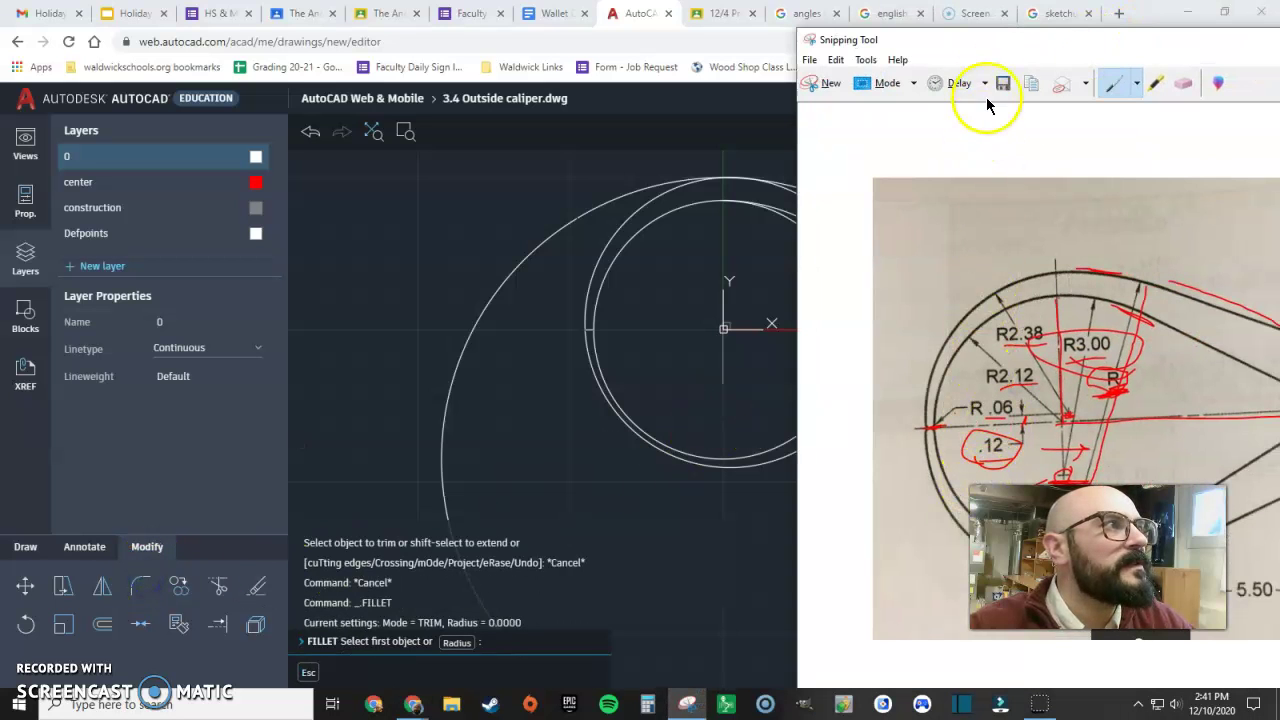
pyautogui.hotkey('alt', 'Tab')
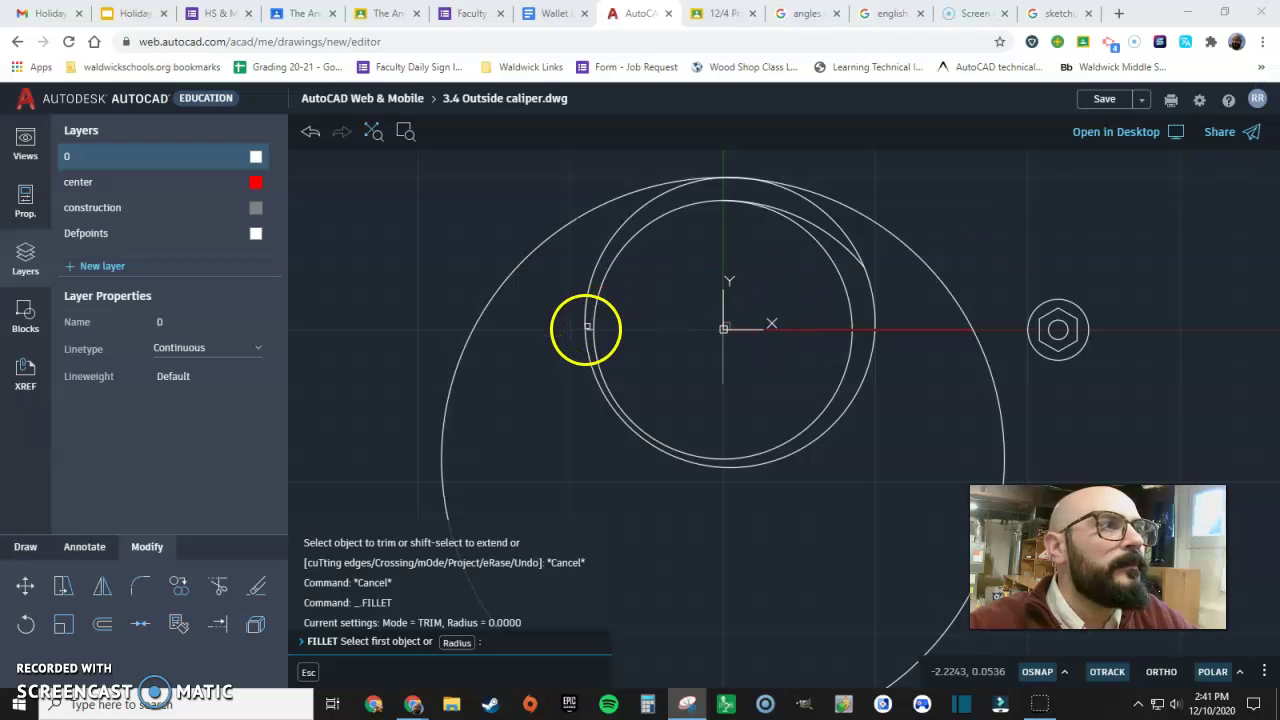
pyautogui.scroll(4, 586, 330)
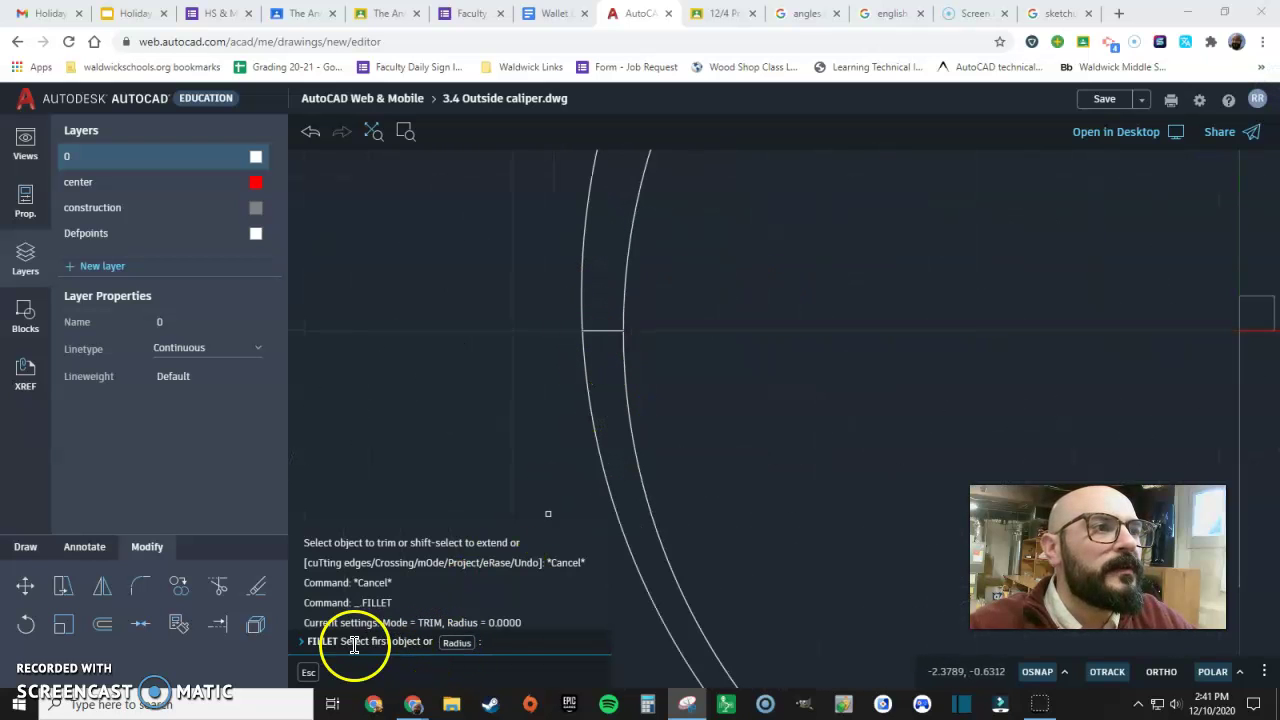
pyautogui.click(457, 643)
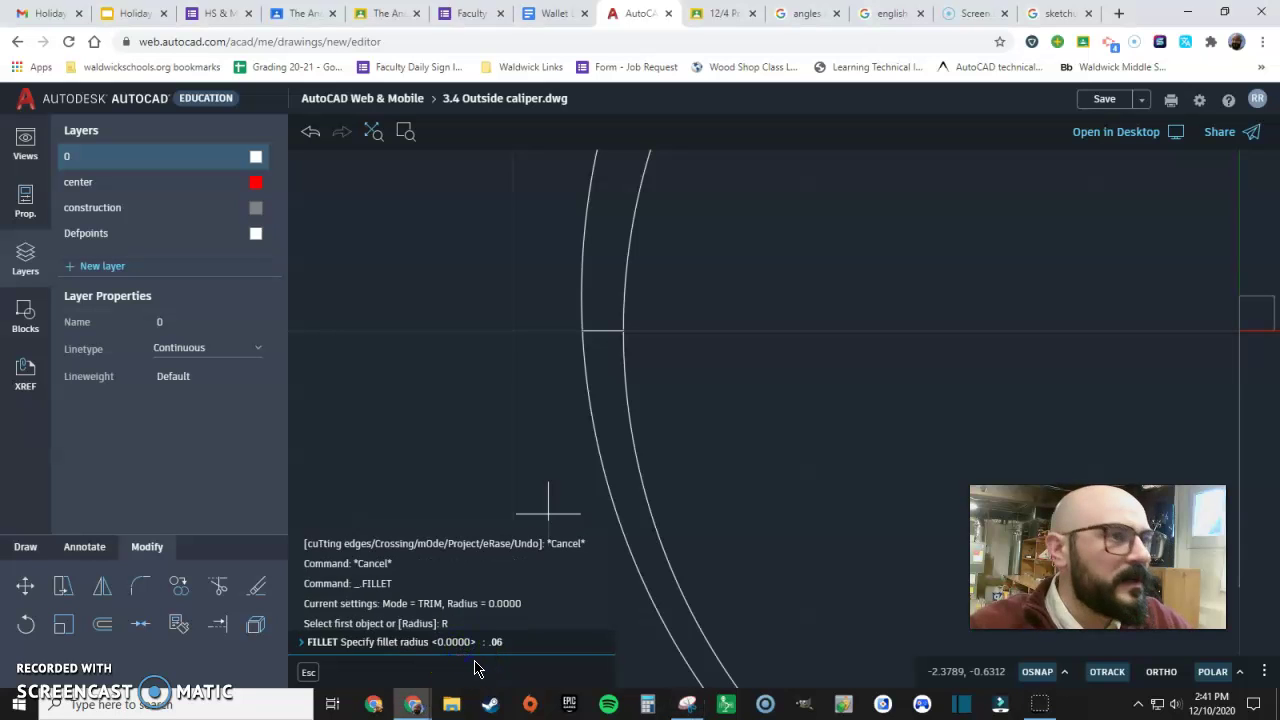
pyautogui.press('Return')
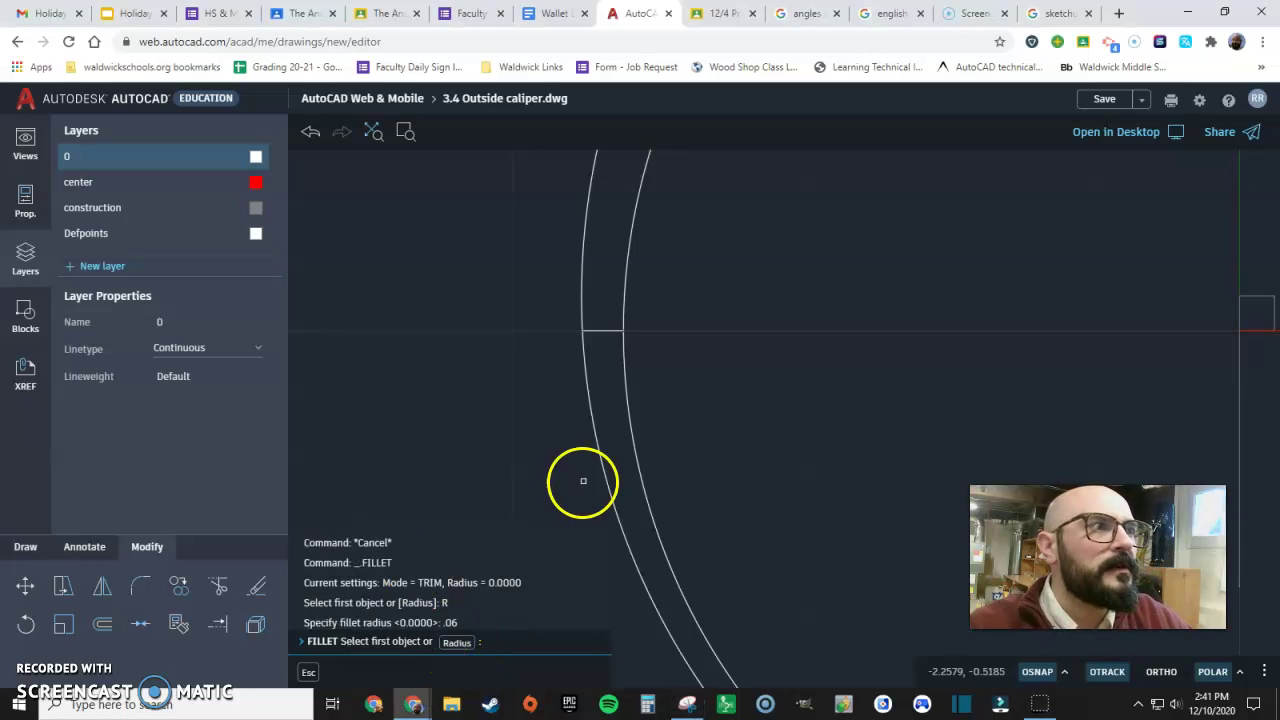
pyautogui.click(608, 329)
pyautogui.click(622, 321)
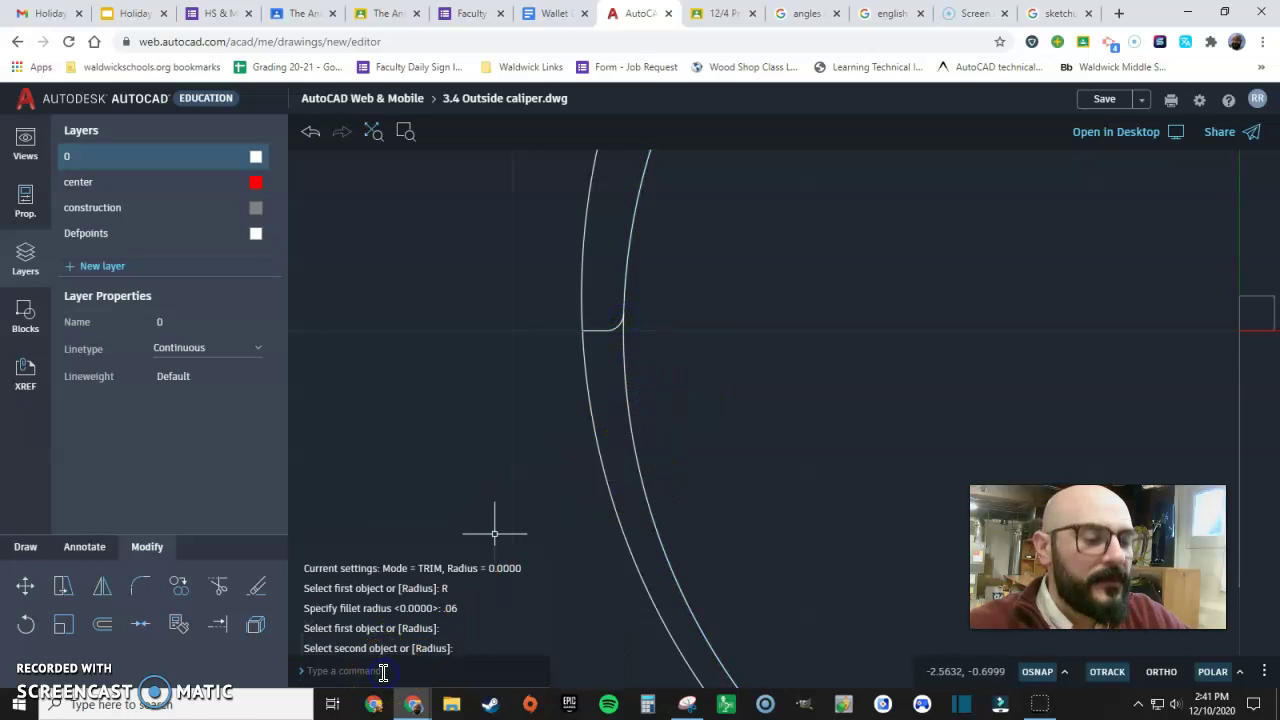
# Step: Fillet the short line's other corner at the same 0.06 radius
pyautogui.write('f')
pyautogui.press('Return')
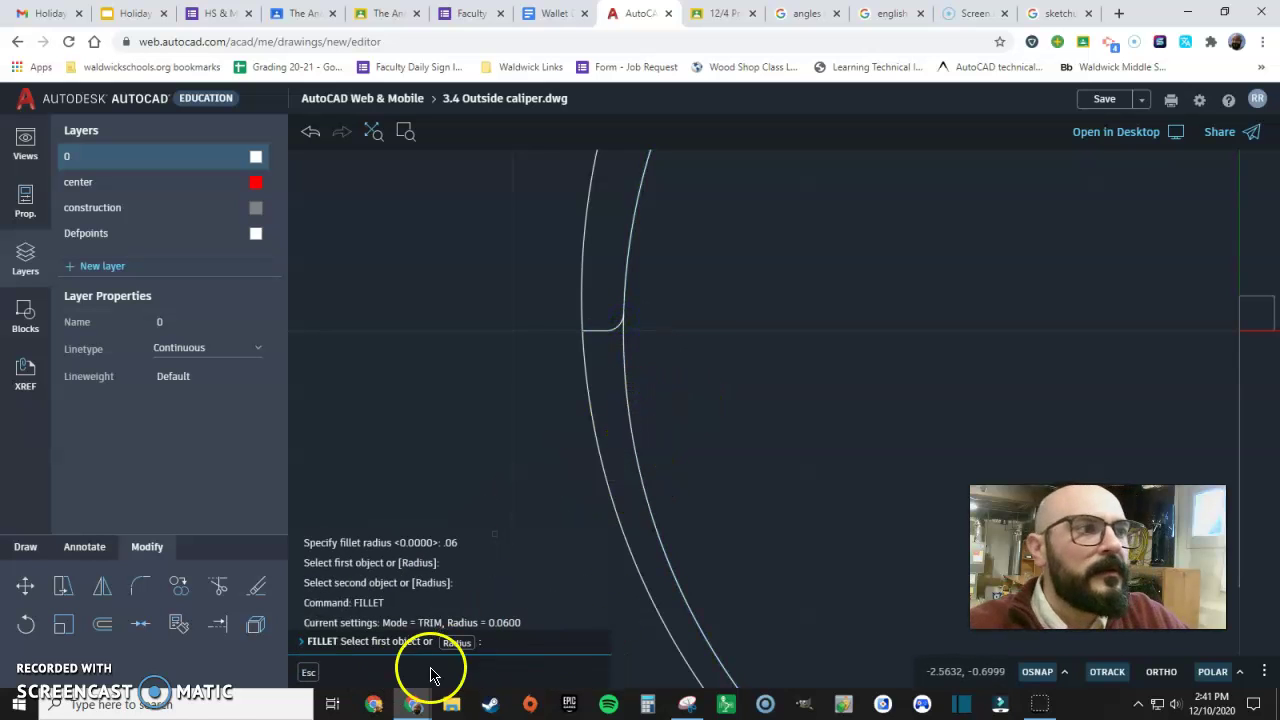
pyautogui.click(453, 643)
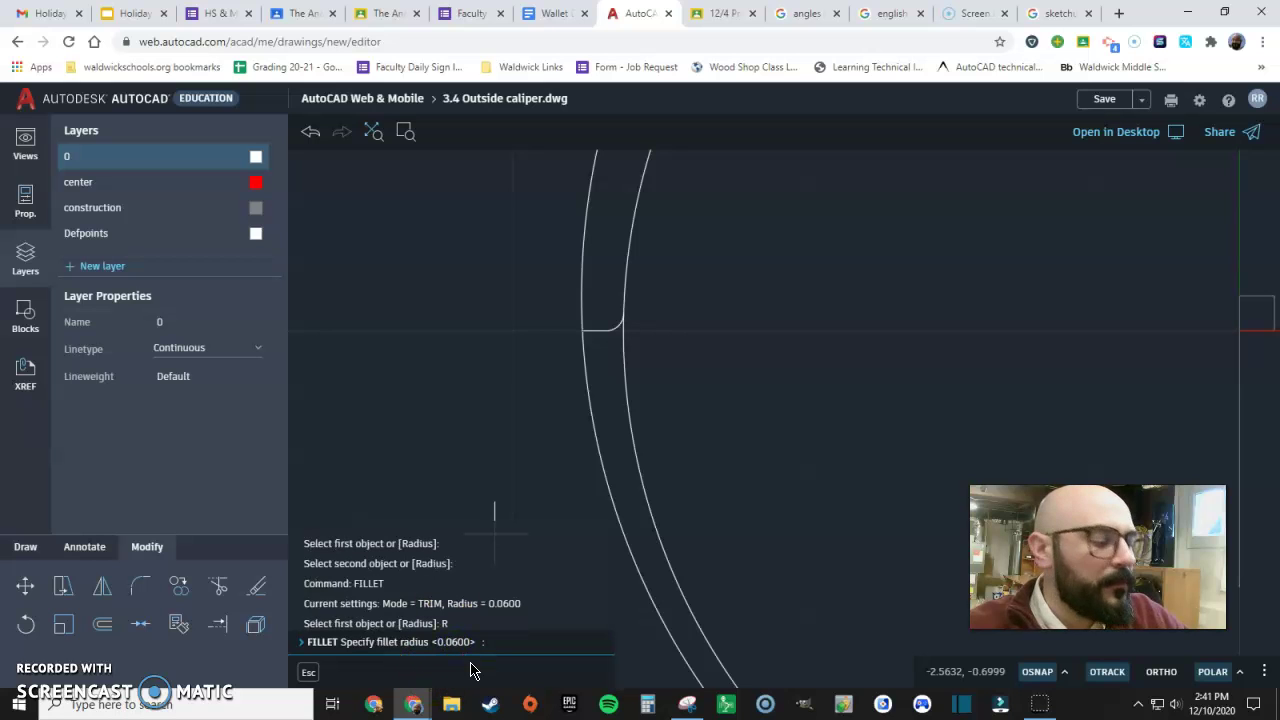
pyautogui.press('Return')
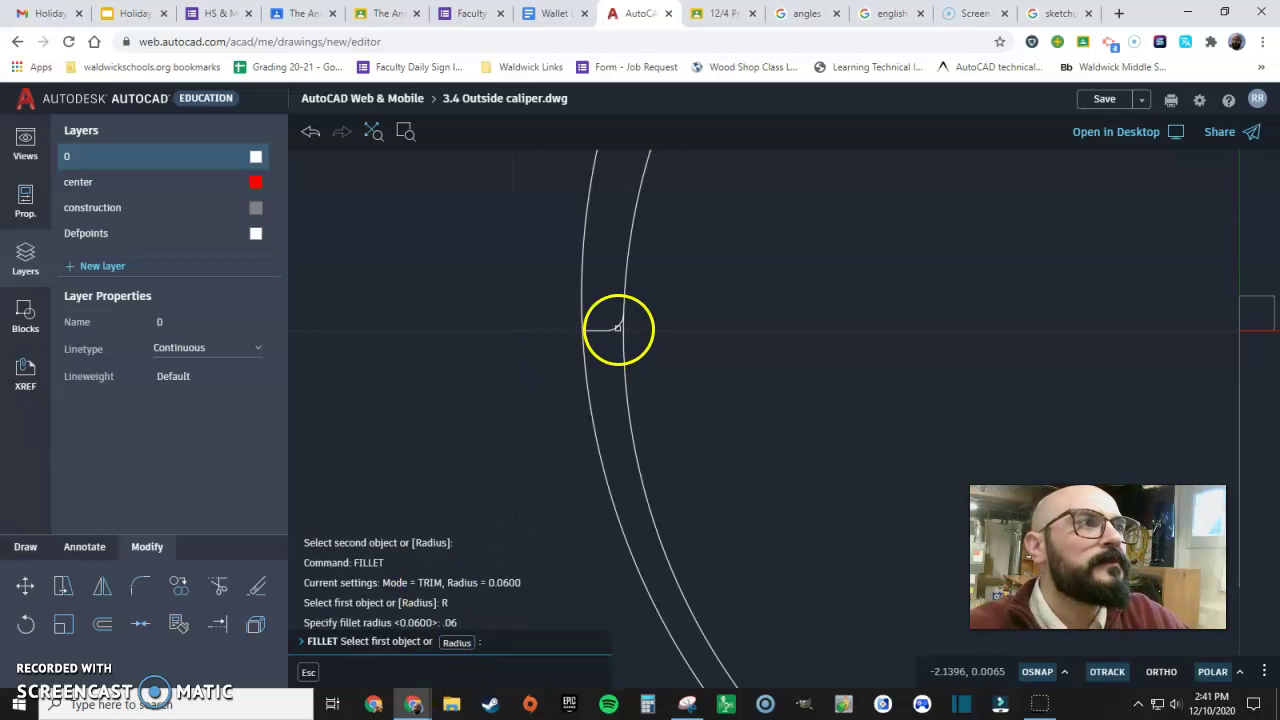
pyautogui.click(593, 330)
pyautogui.click(580, 320)
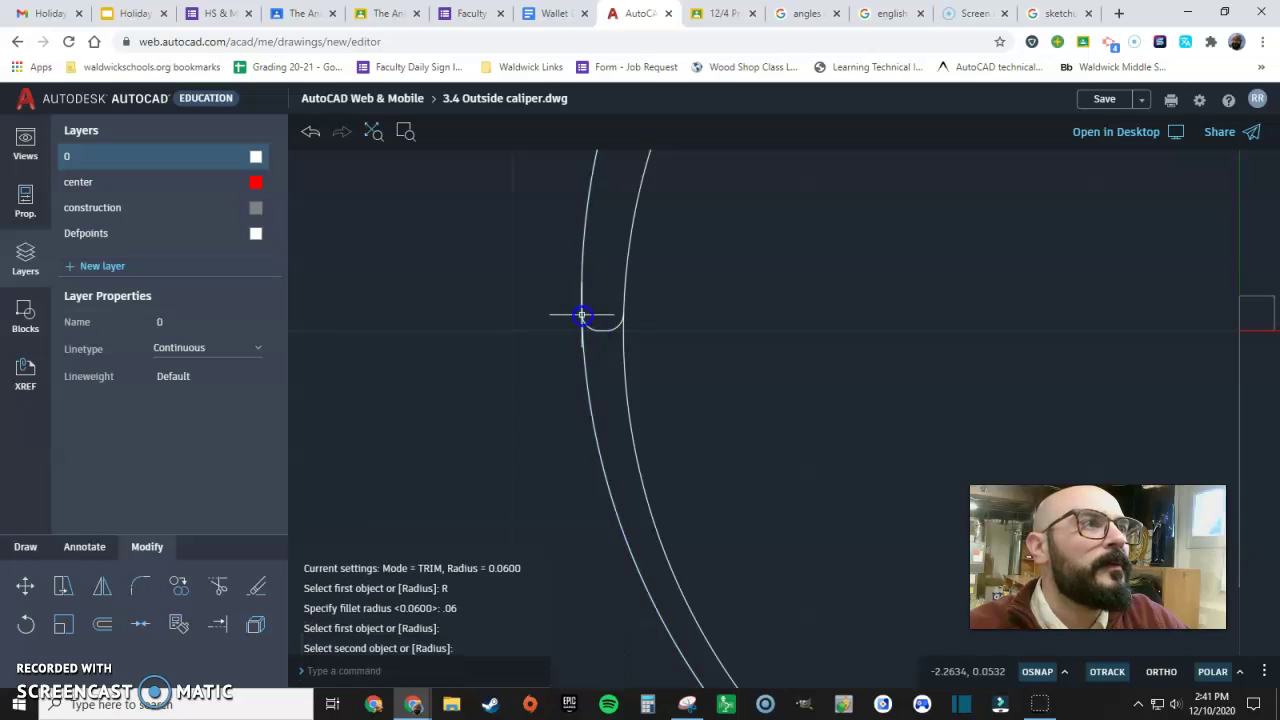
pyautogui.scroll(-5, 451, 523)
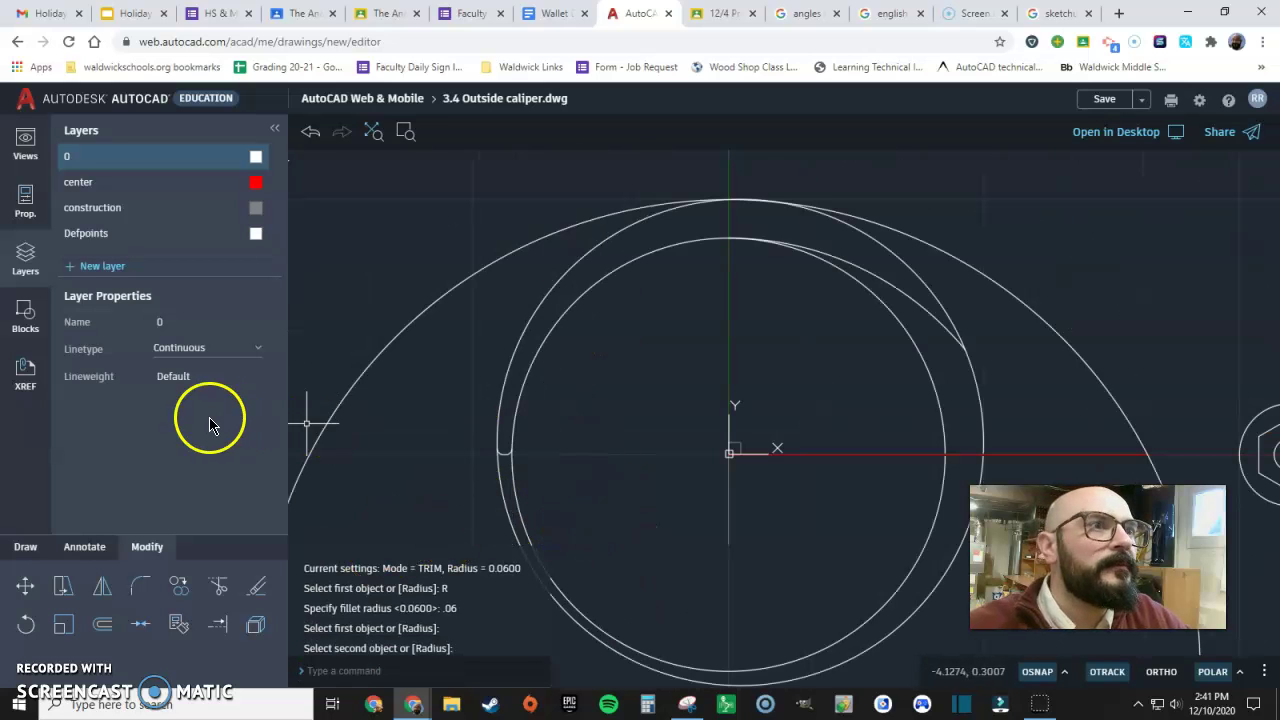
# Step: Trial-trim the large outer arc on the left, then undo it so the circle stays whole
pyautogui.click(229, 585)
pyautogui.click(400, 314)
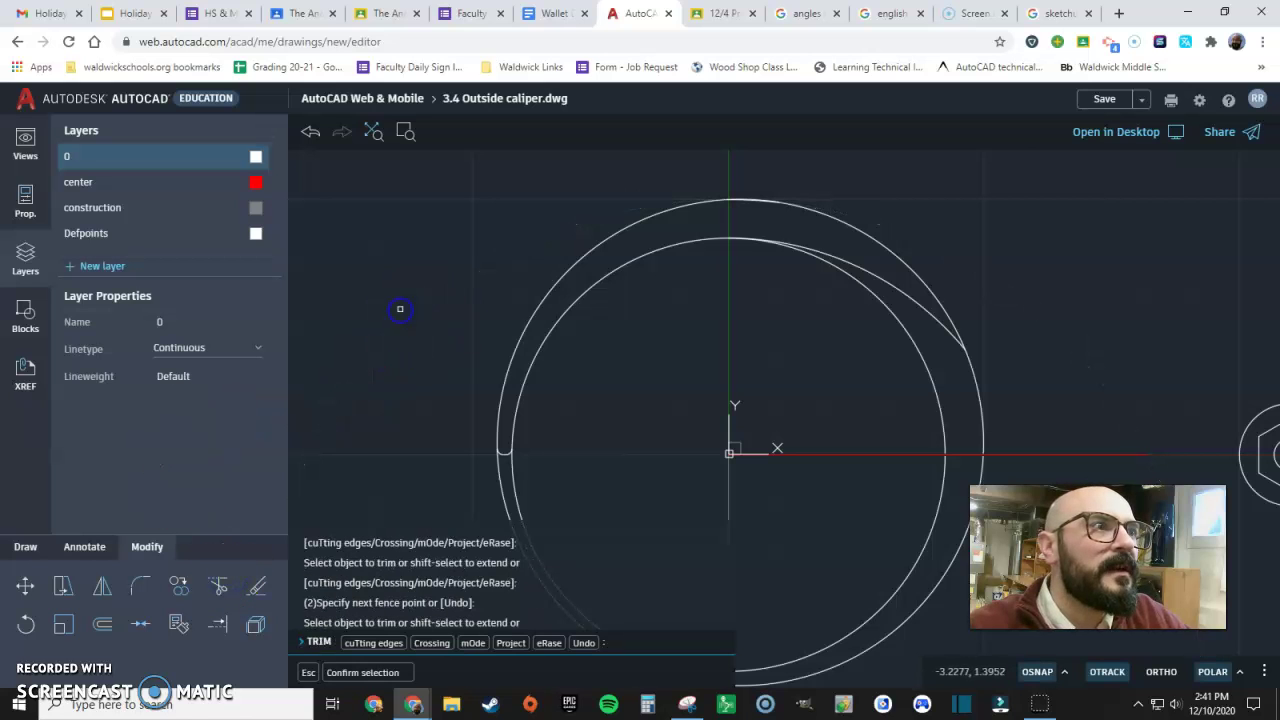
pyautogui.press('Escape')
pyautogui.hotkey('ctrl', 'z')
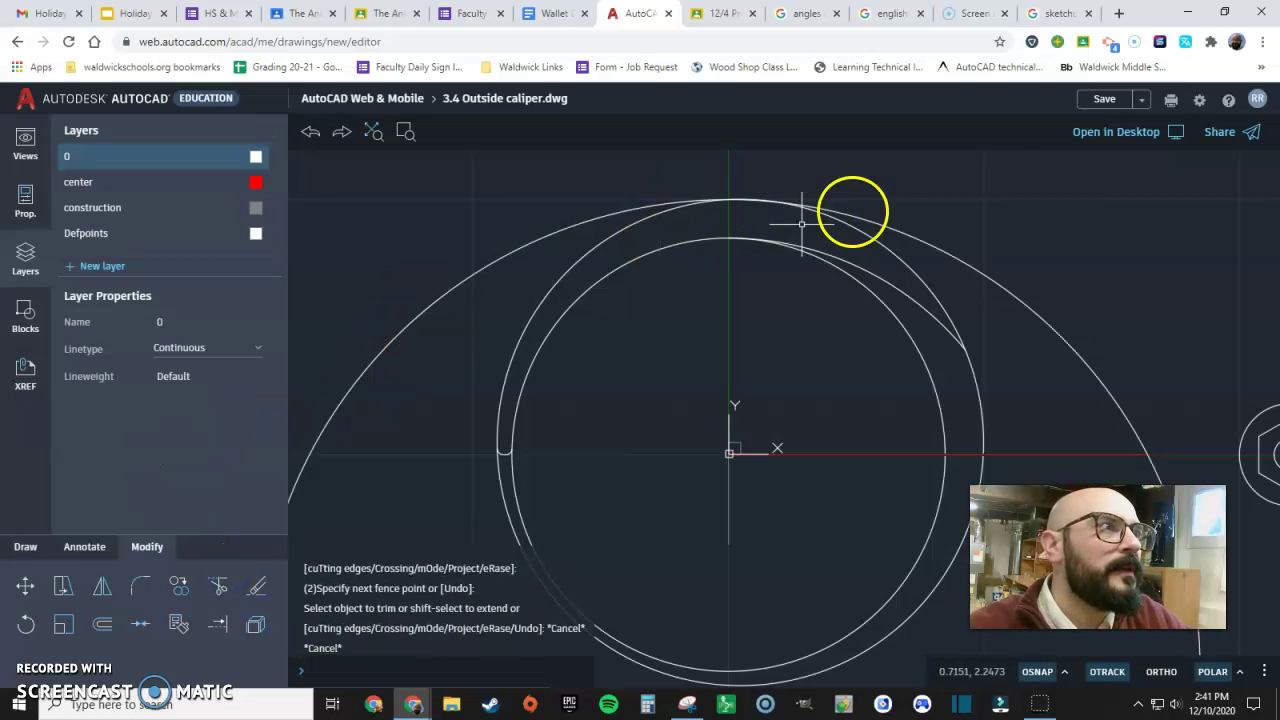
# Step: Pan toward the hex nut and start a new line from the Draw tools
pyautogui.moveTo(909, 311); pyautogui.dragTo(704, 286, button='middle')
pyautogui.click(25, 546)
pyautogui.click(220, 585)
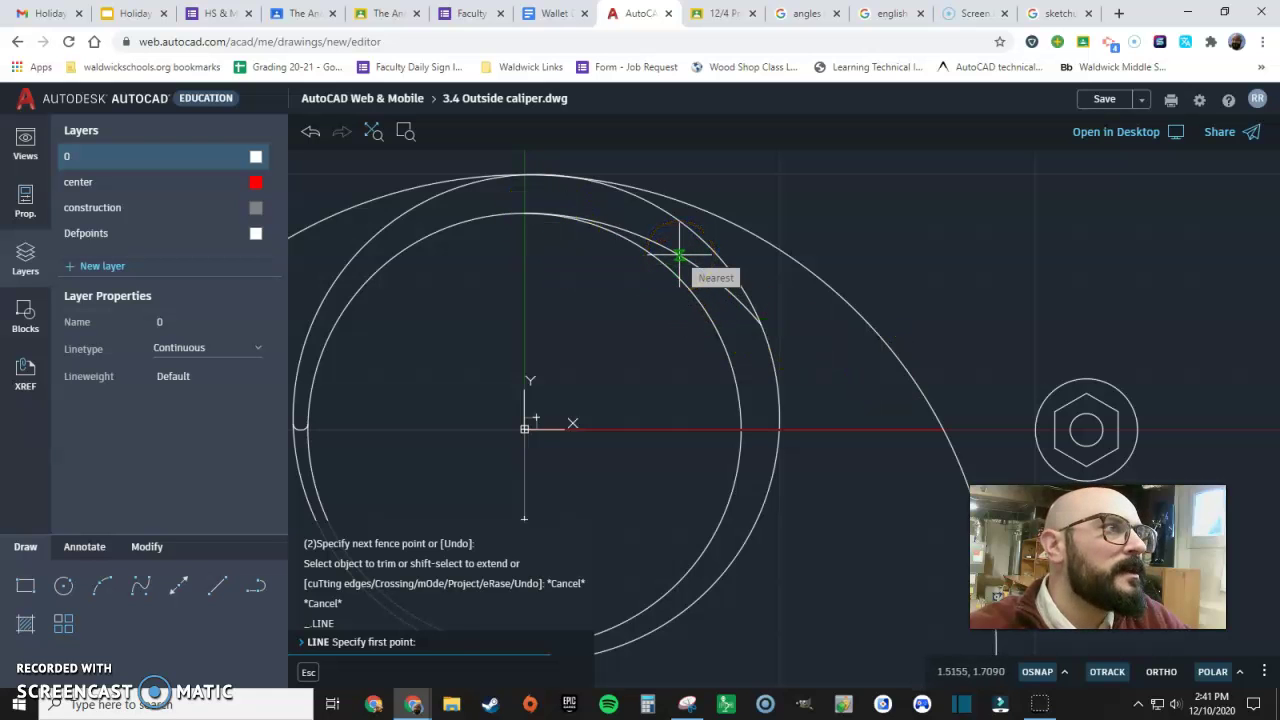
# Step: Draw an arm line from the outer circle's upper edge tangent to the nut's circle
pyautogui.click(679, 255)
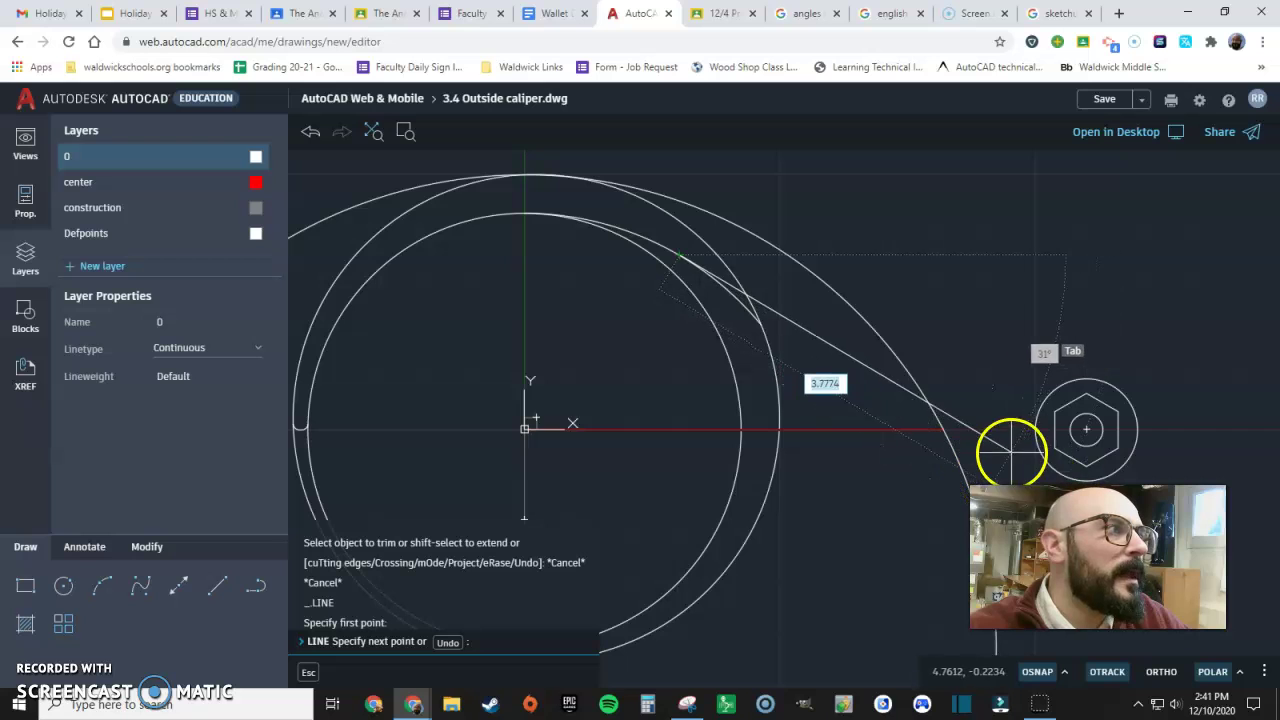
pyautogui.moveTo(1011, 451); pyautogui.dragTo(925, 410, button='middle')
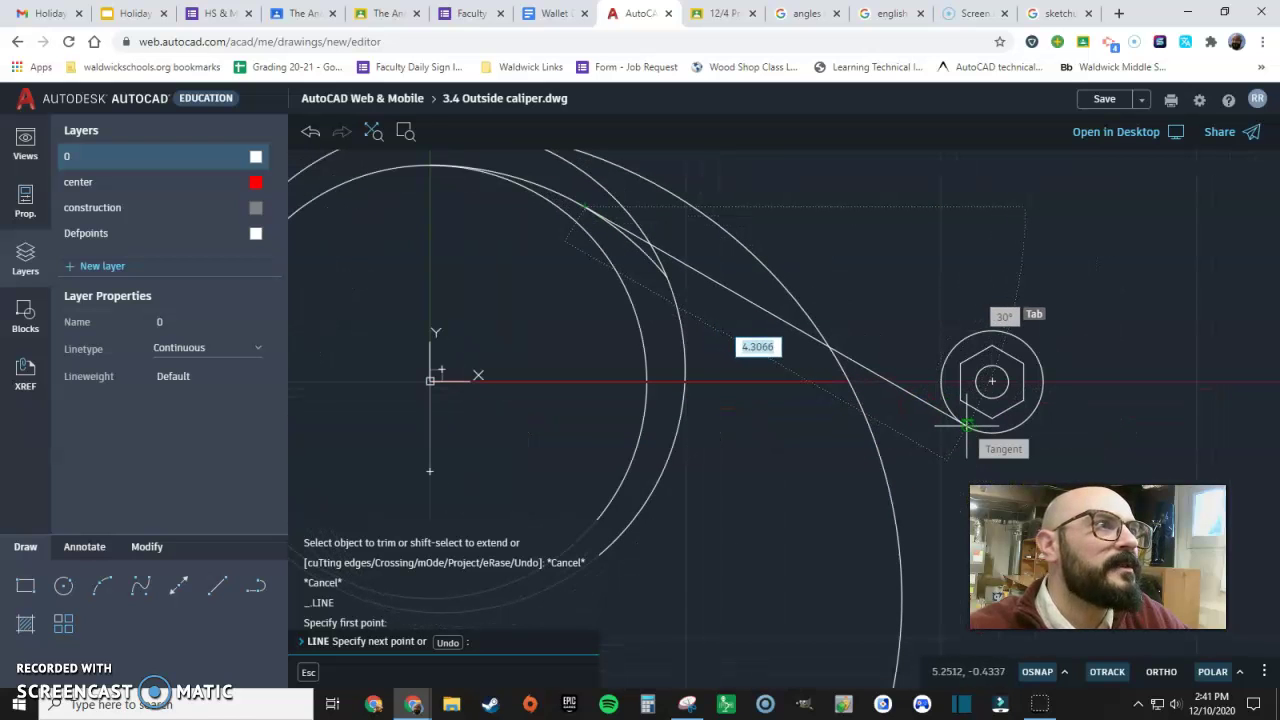
pyautogui.click(966, 428)
pyautogui.press('Escape')
pyautogui.press('Escape')
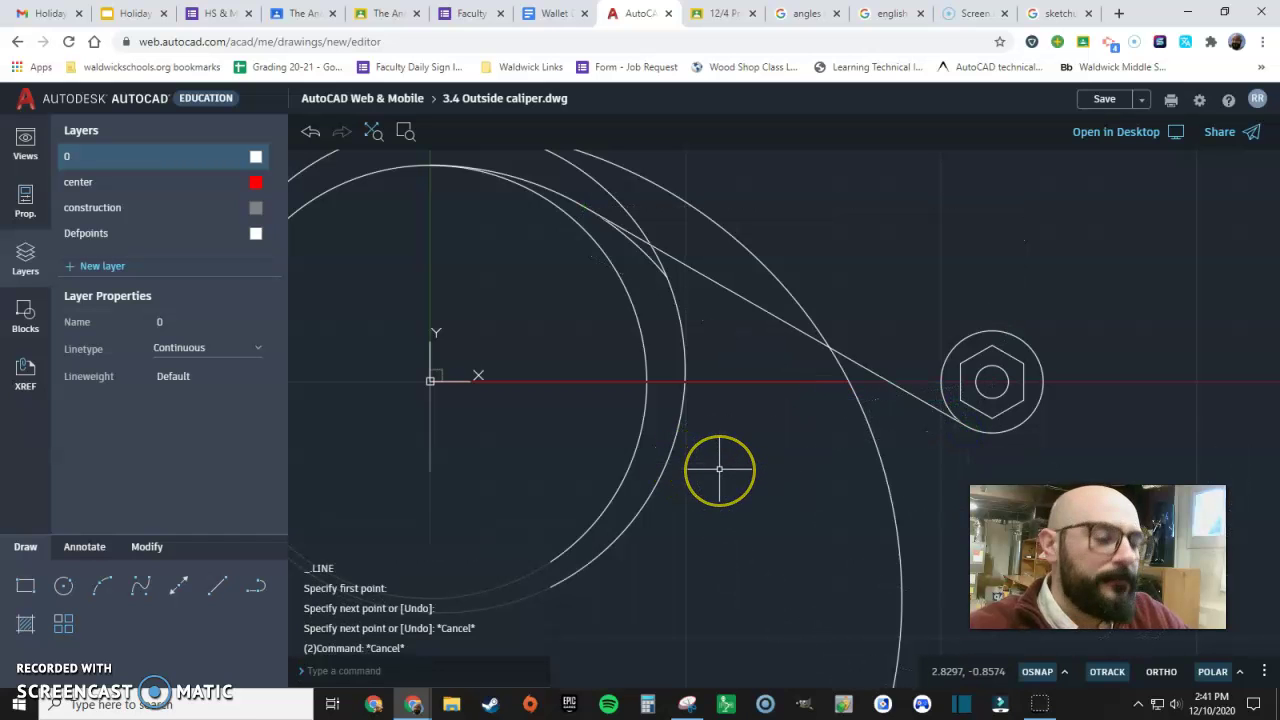
# Step: Start a second line at the top of the nut's circle, then cancel it unfinished
pyautogui.write('l')
pyautogui.press('Return')
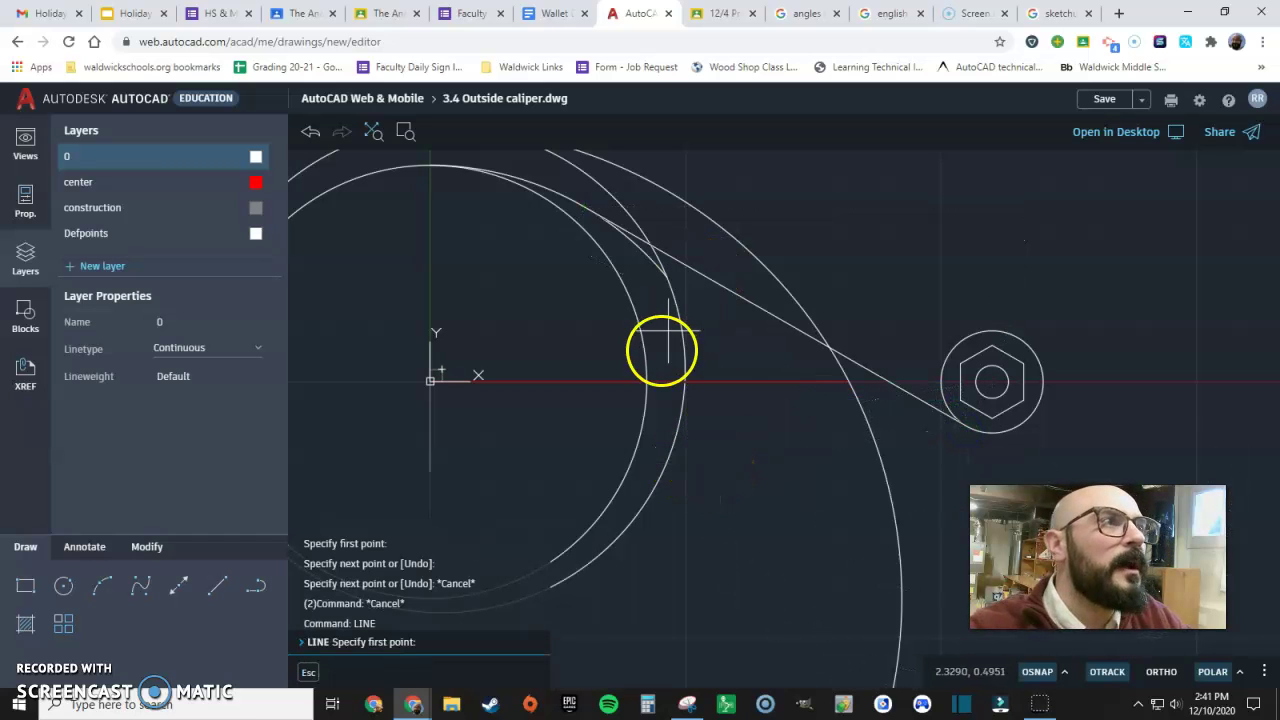
pyautogui.moveTo(660, 349); pyautogui.dragTo(651, 434, button='middle')
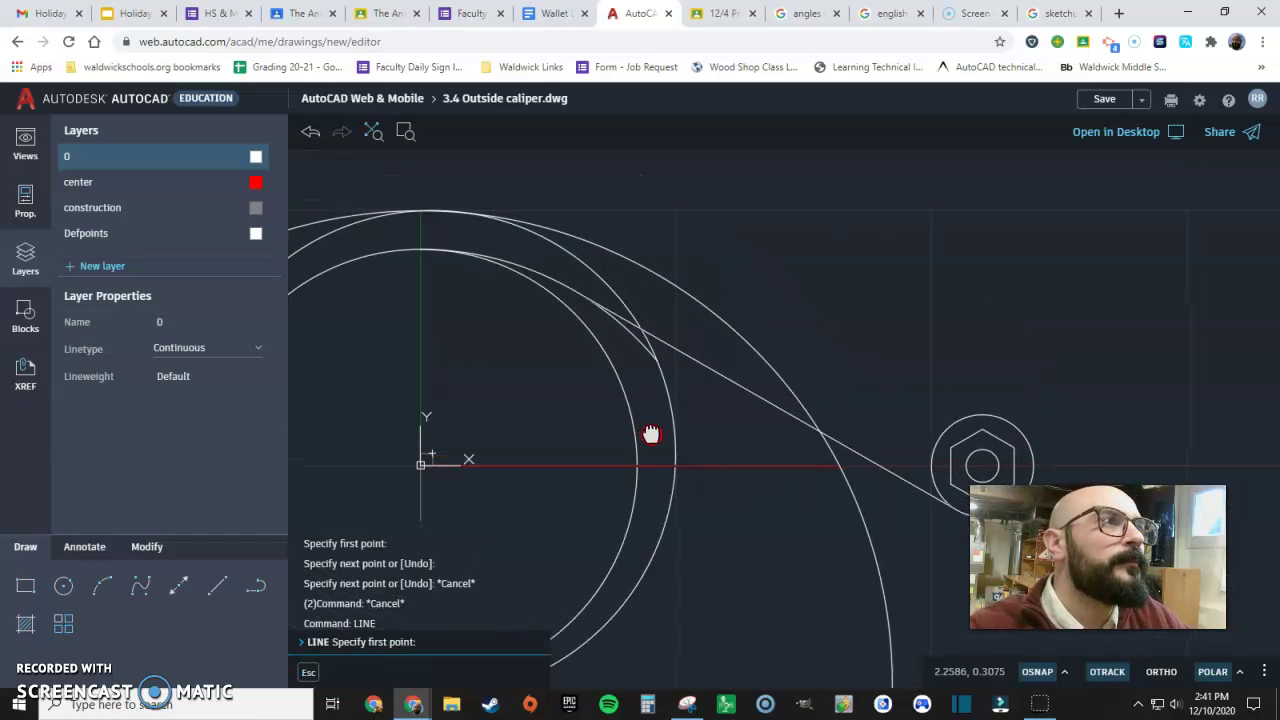
pyautogui.click(993, 414)
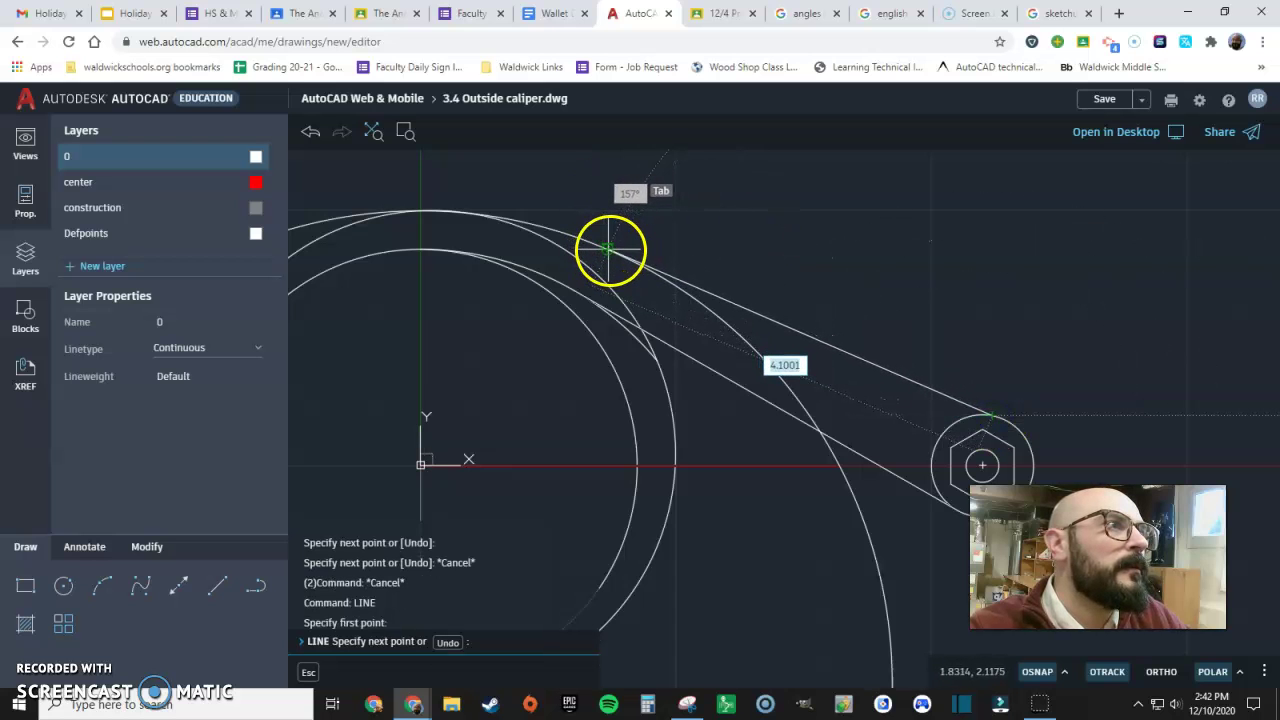
pyautogui.scroll(-2, 857, 423)
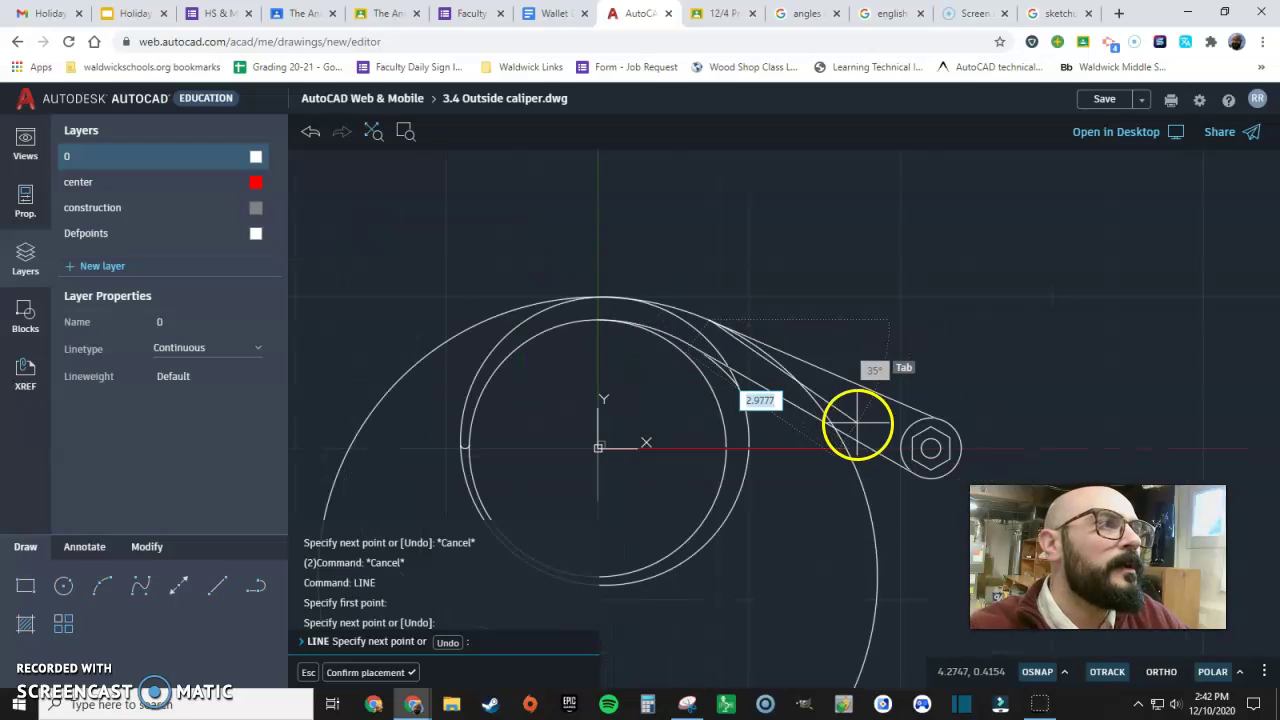
pyautogui.press('Escape')
pyautogui.press('Escape')
pyautogui.press('Escape')
# Step: Fence-trim away the lower halves of both large circles
pyautogui.click(147, 547)
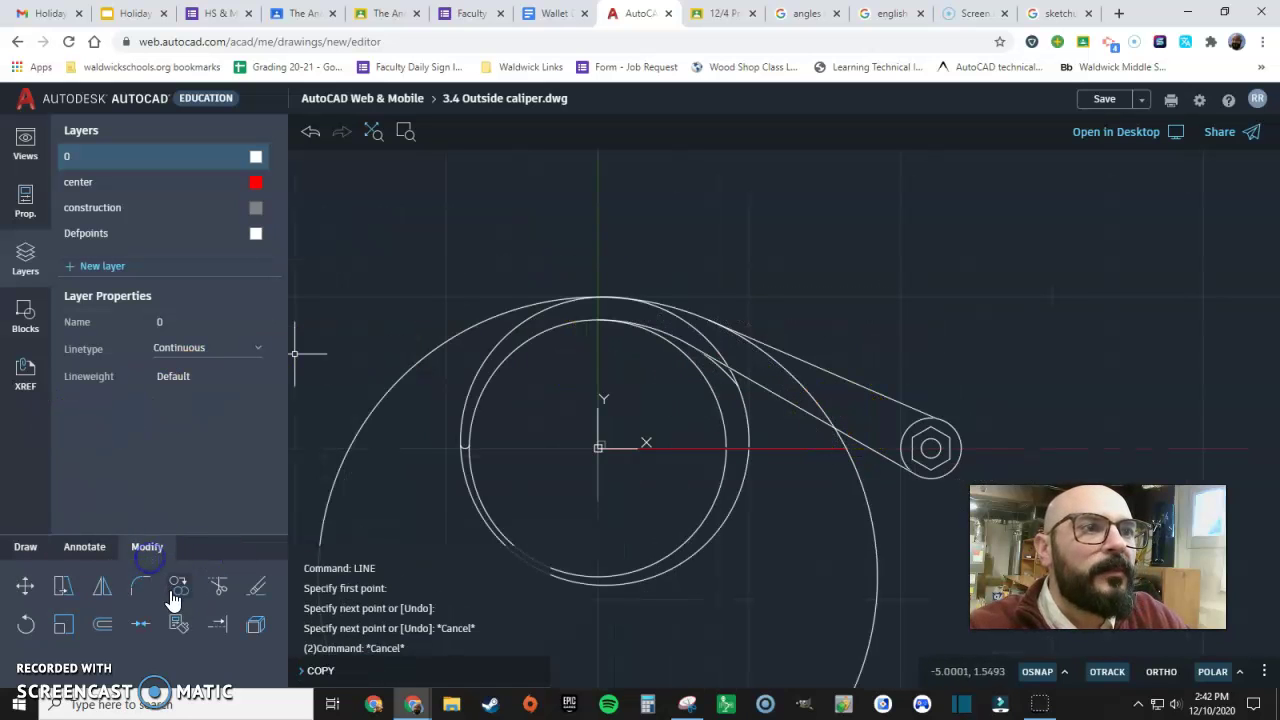
pyautogui.click(219, 587)
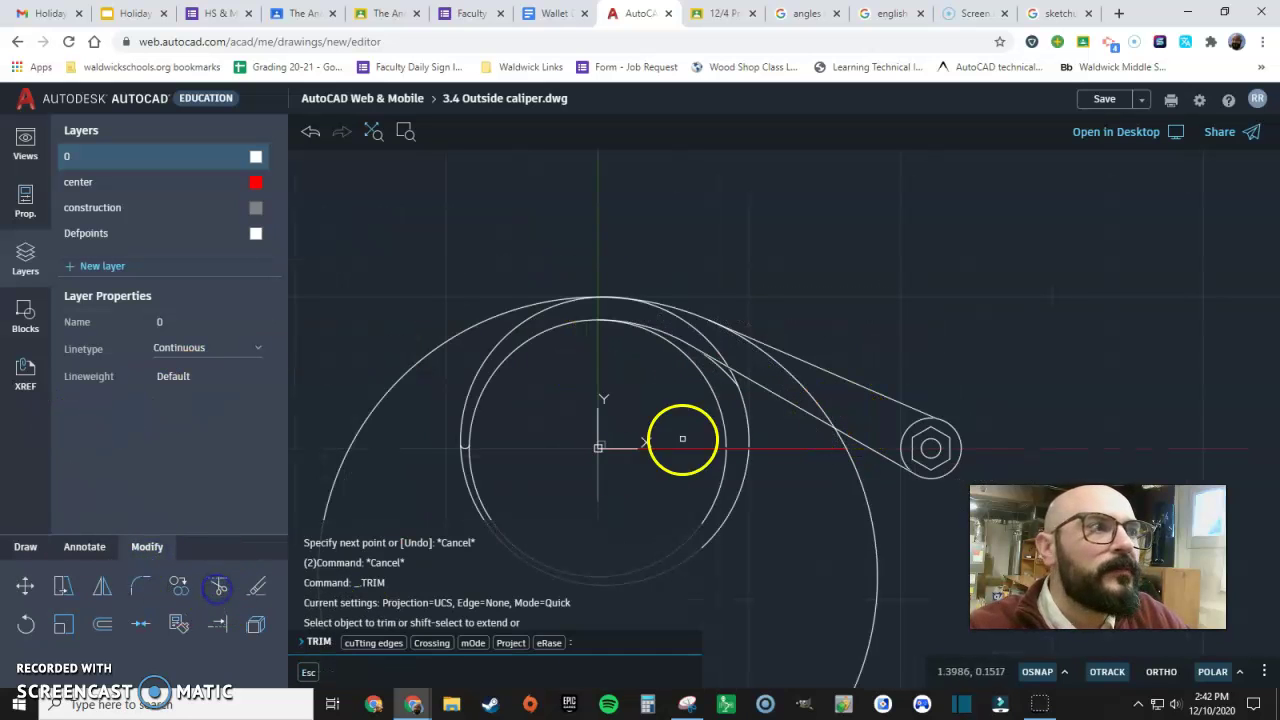
pyautogui.click(840, 395)
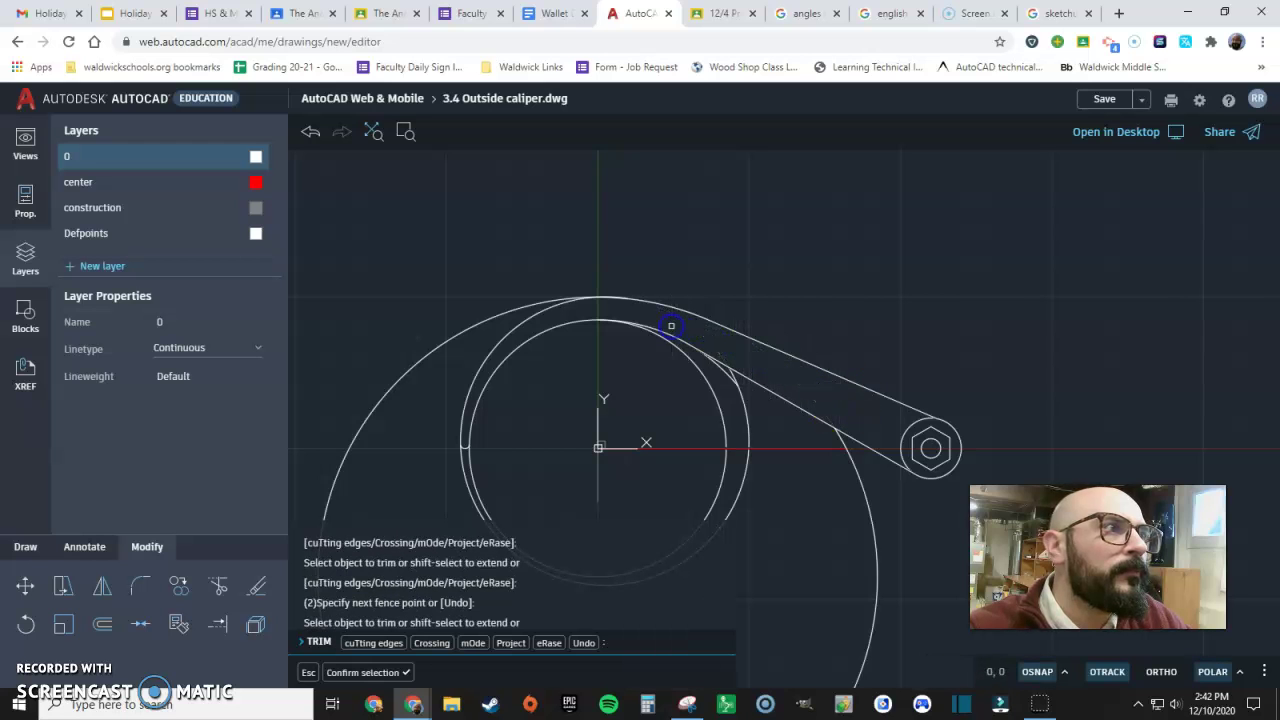
pyautogui.click(518, 297)
pyautogui.click(497, 483)
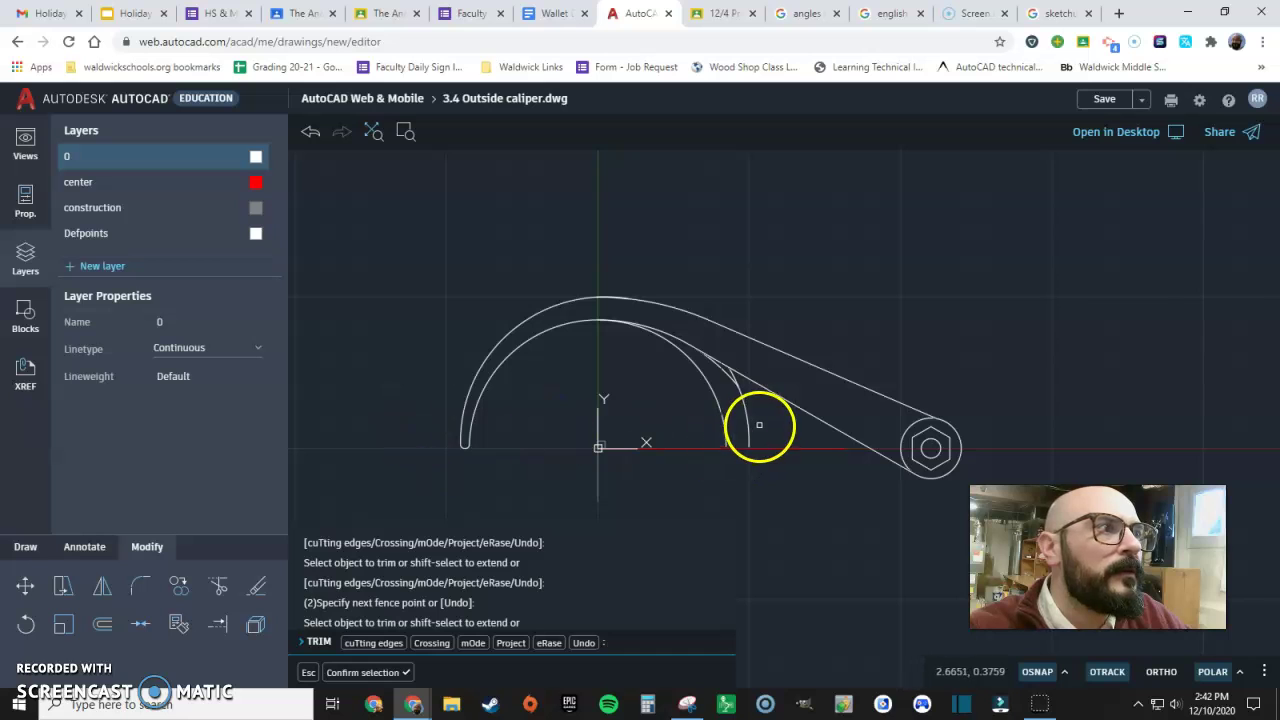
# Step: Trim the small leftover arc, the overlapping line end, and the extra arc around the hex nut
pyautogui.click(759, 425)
pyautogui.click(712, 388)
pyautogui.scroll(4, 737, 374)
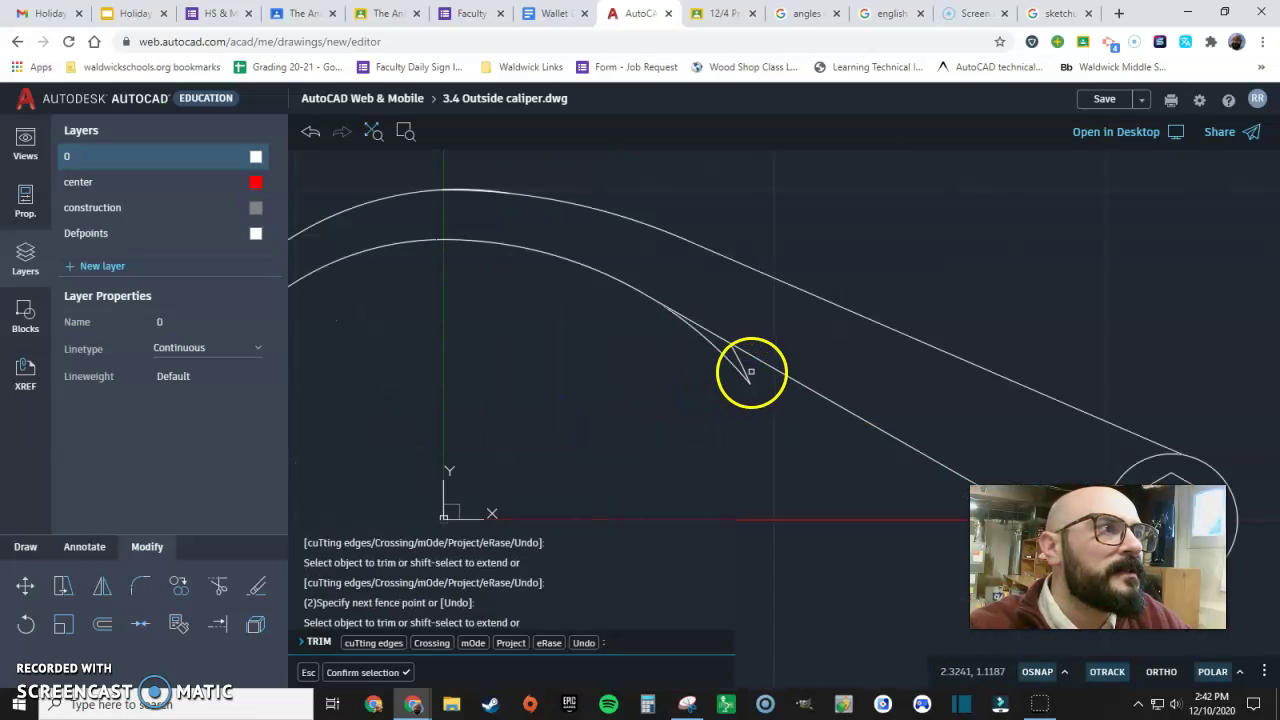
pyautogui.click(752, 372)
pyautogui.click(725, 369)
pyautogui.scroll(-3, 626, 266)
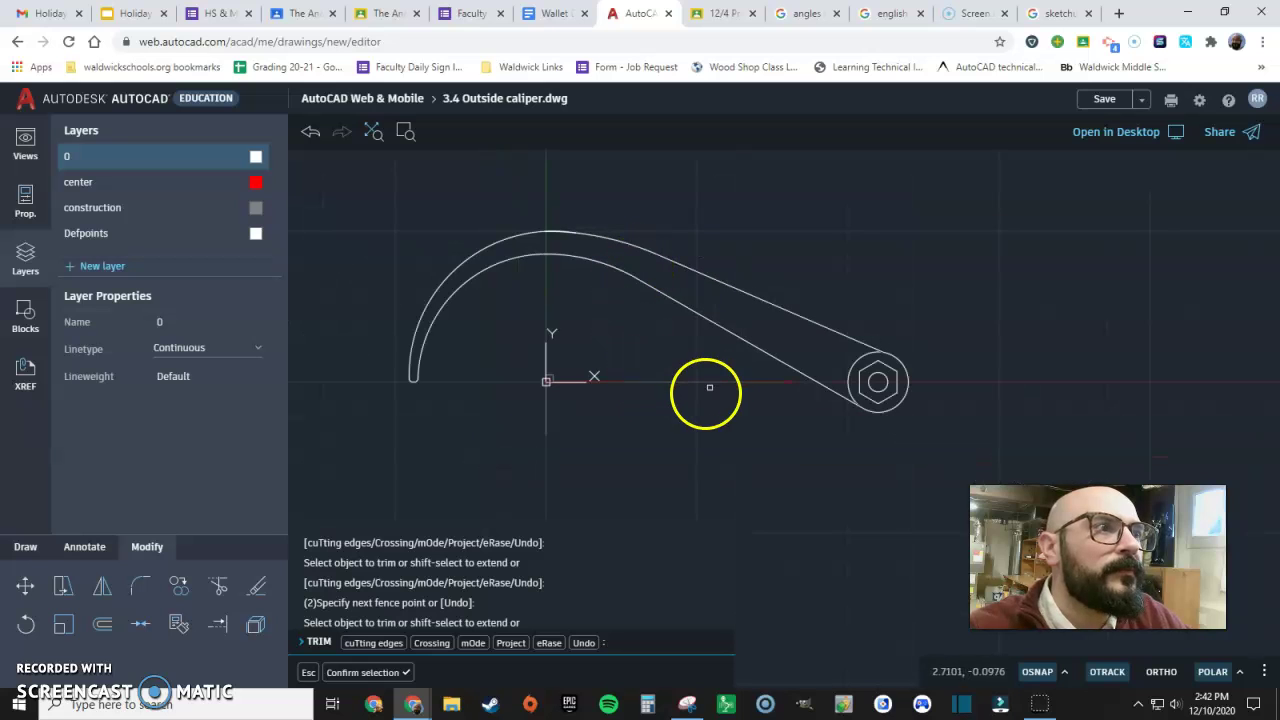
pyautogui.click(858, 380)
pyautogui.click(777, 339)
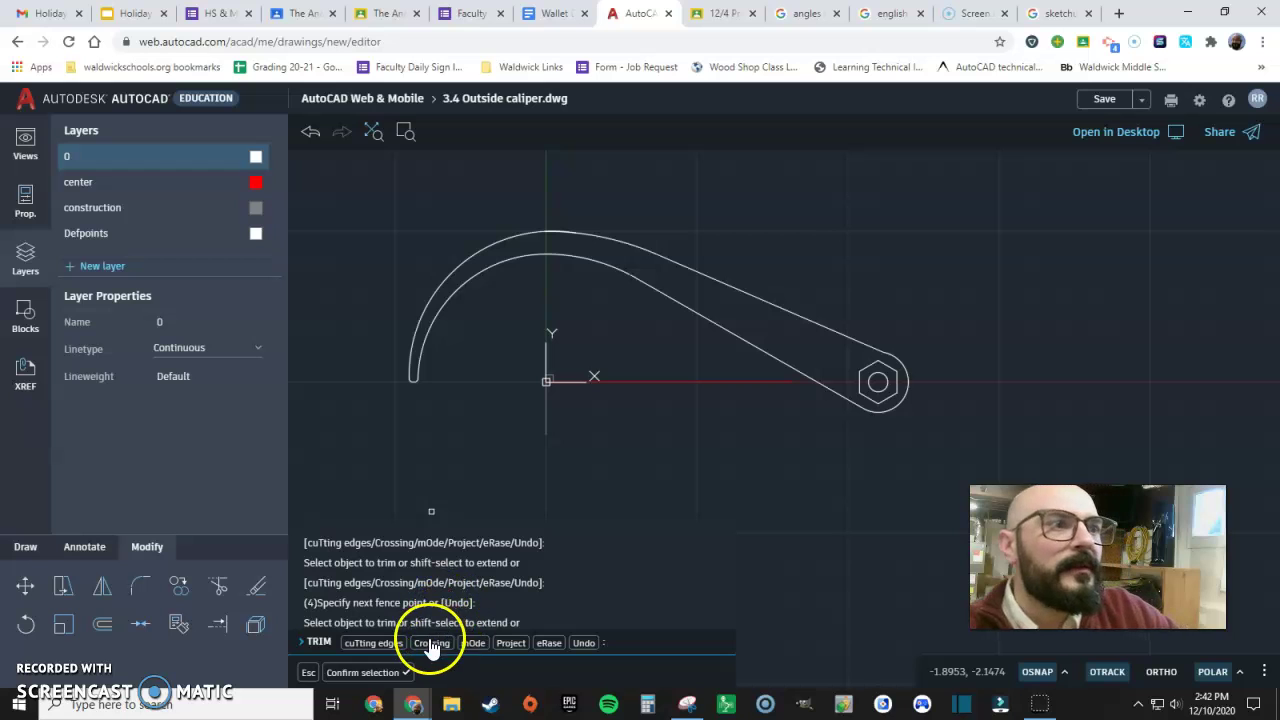
pyautogui.click(104, 590)
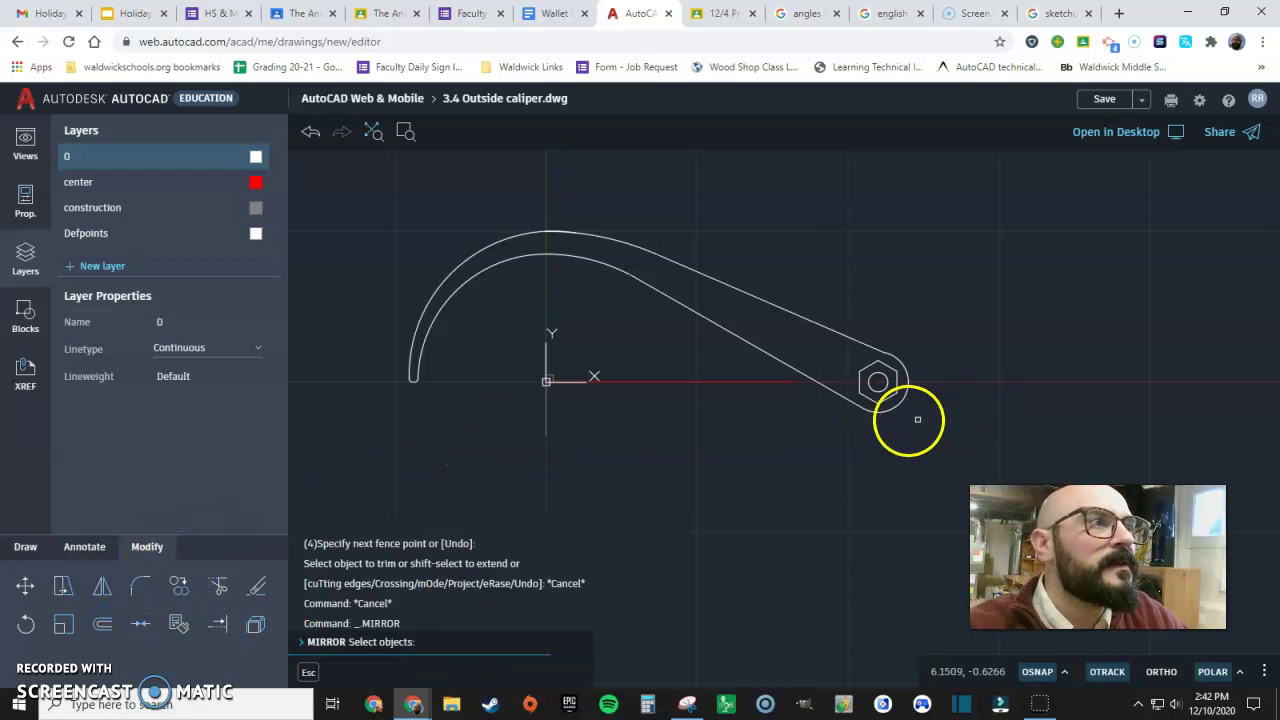
# Step: Erase the leftover horizontal and vertical straight lines with a crossing selection
pyautogui.press('Escape')
pyautogui.press('Escape')
pyautogui.press('Escape')
pyautogui.moveTo(651, 357); pyautogui.dragTo(491, 425)
pyautogui.press('Delete')
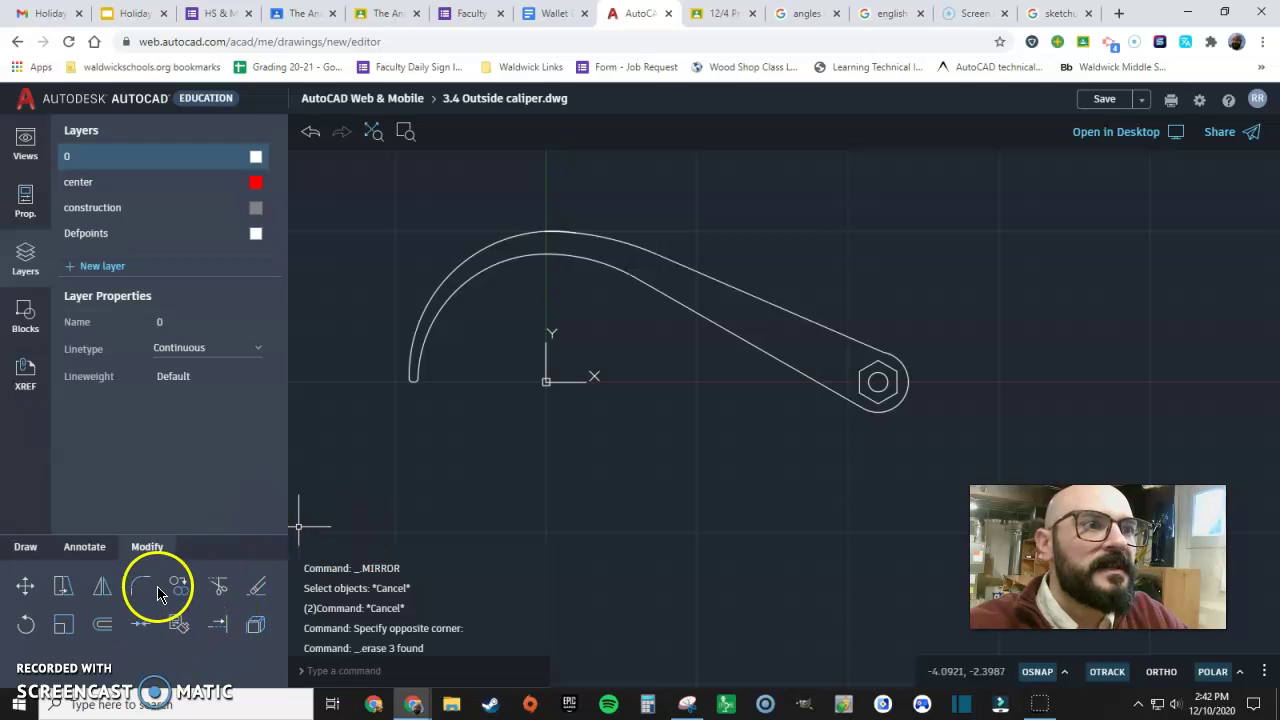
# Step: Select the whole arm for mirroring from hexagon centre to claw tip, then cancel the mirror
pyautogui.click(104, 588)
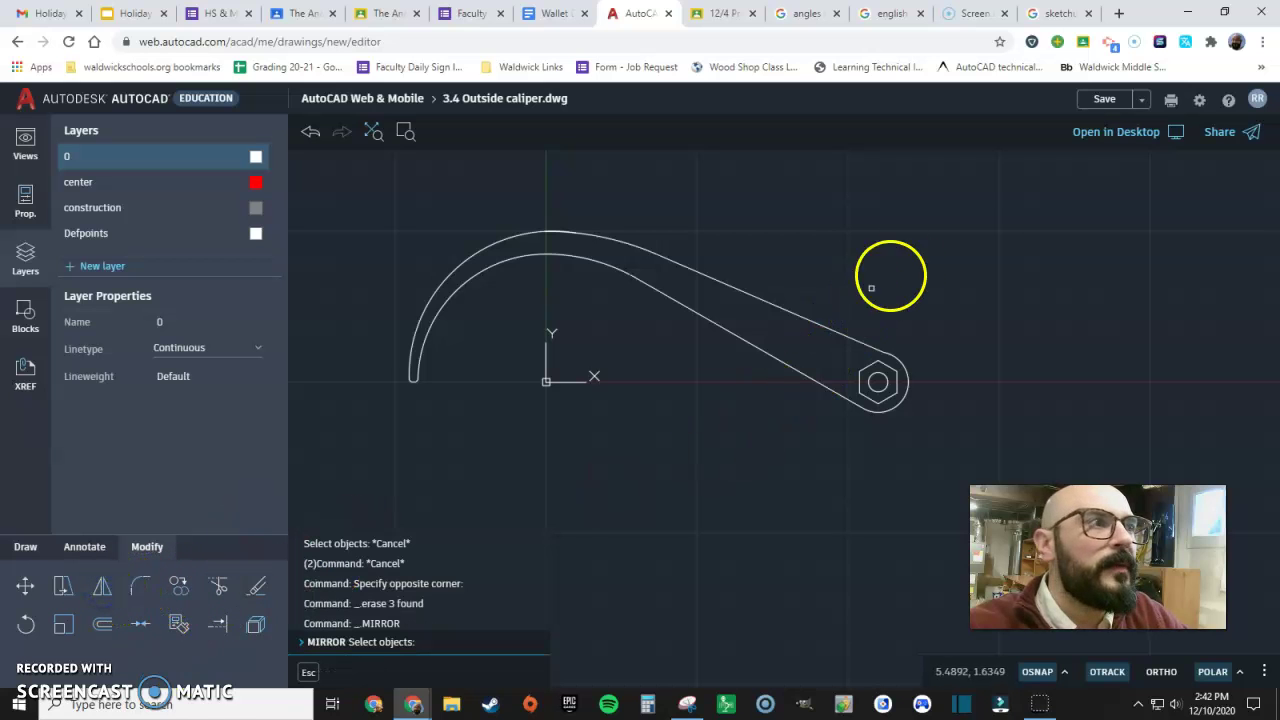
pyautogui.click(999, 194)
pyautogui.click(383, 487)
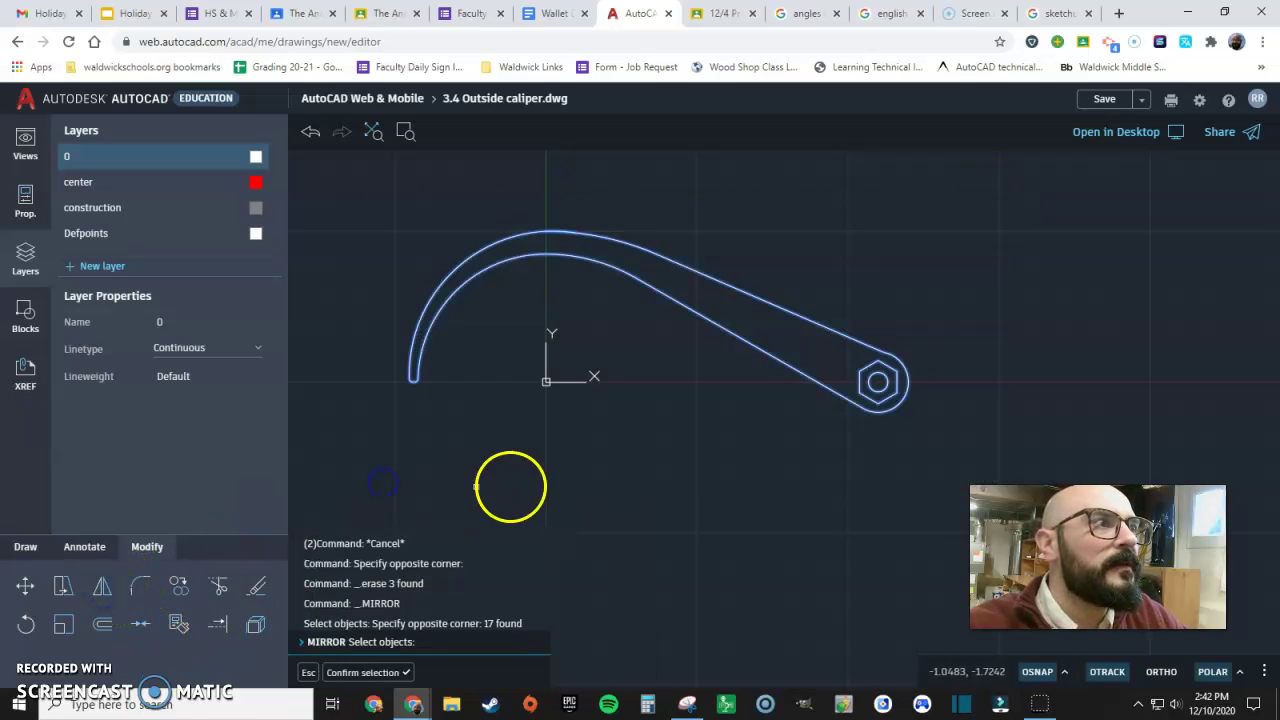
pyautogui.rightClick(718, 396)
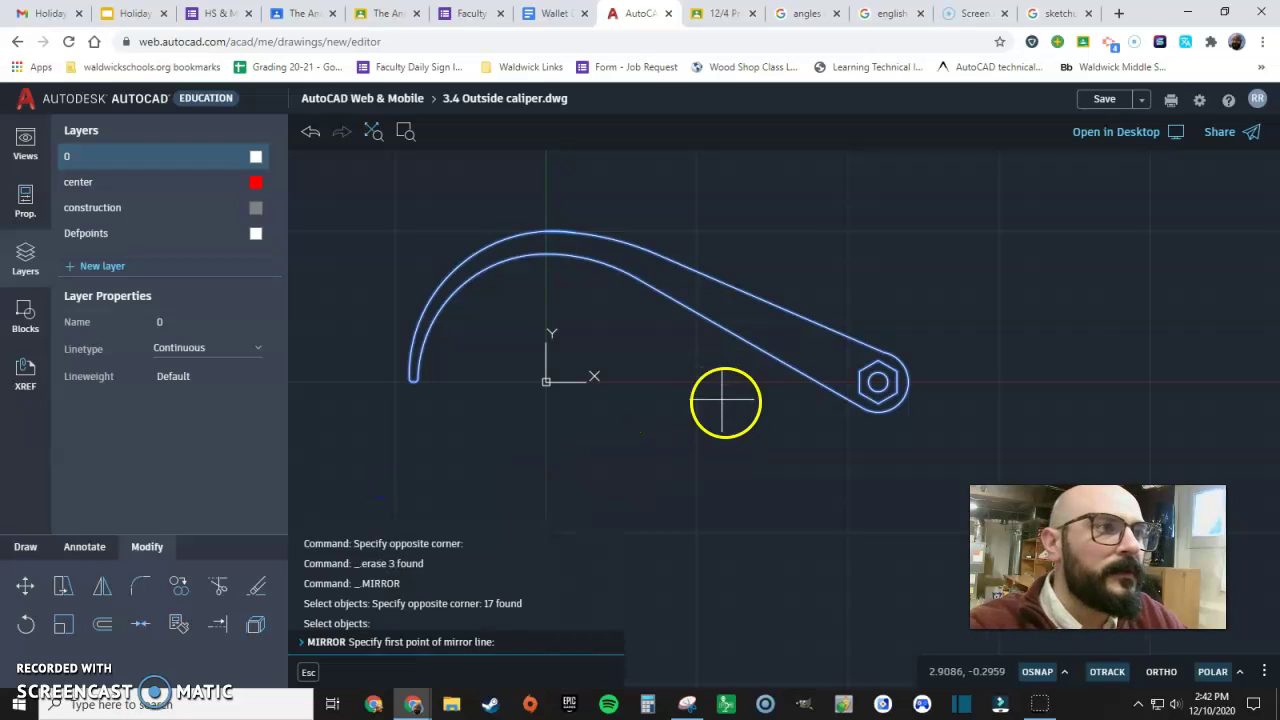
pyautogui.click(877, 381)
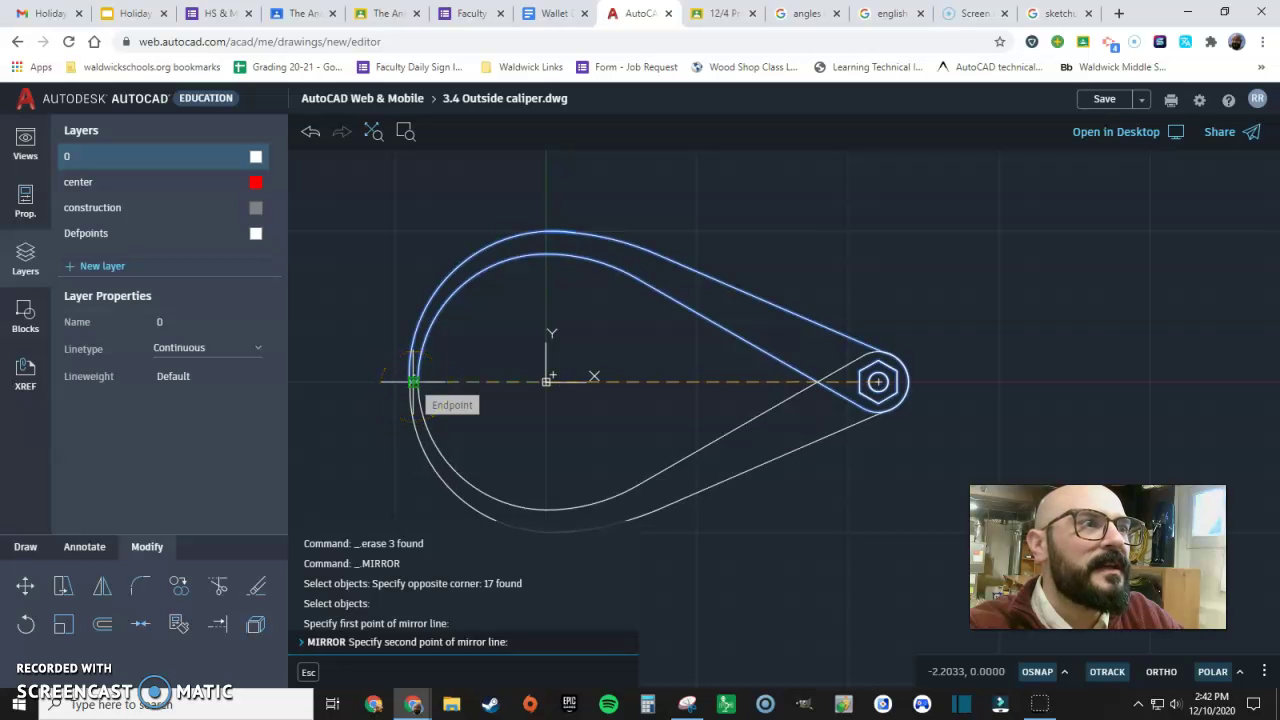
pyautogui.click(413, 386)
pyautogui.scroll(5, 417, 387)
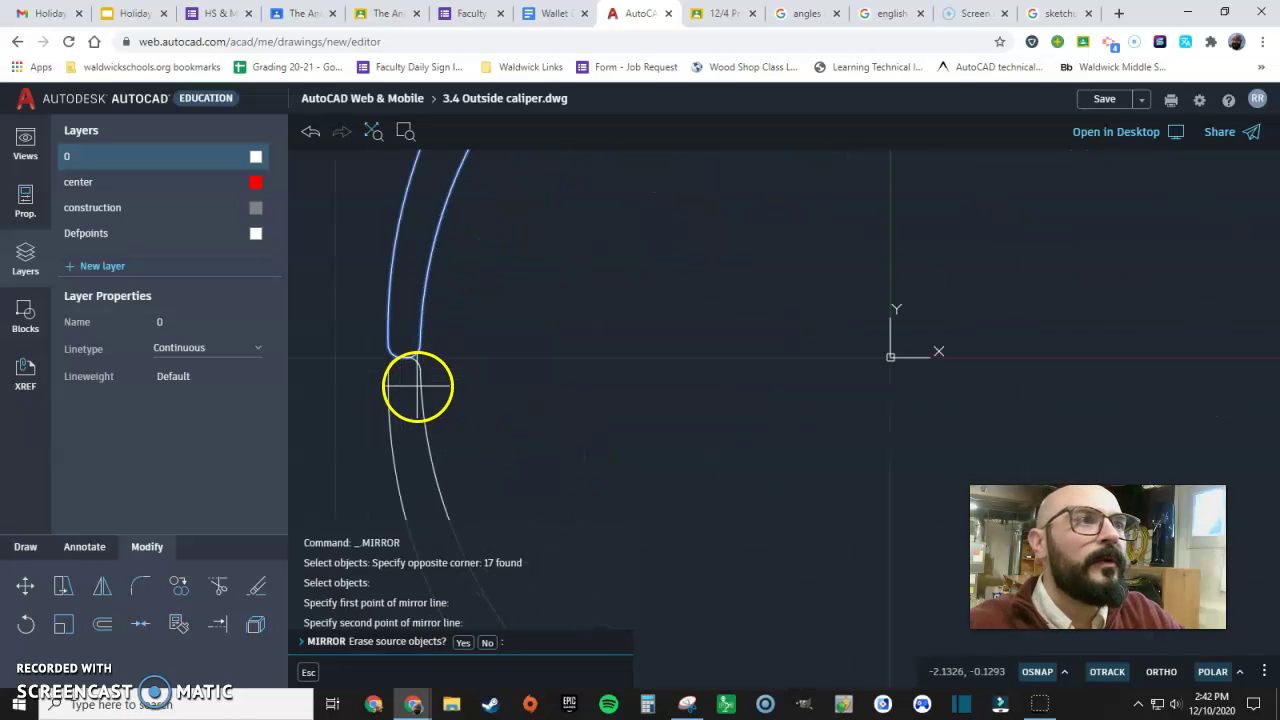
pyautogui.scroll(-5, 417, 387)
pyautogui.press('Escape')
pyautogui.press('Escape')
pyautogui.press('Escape')
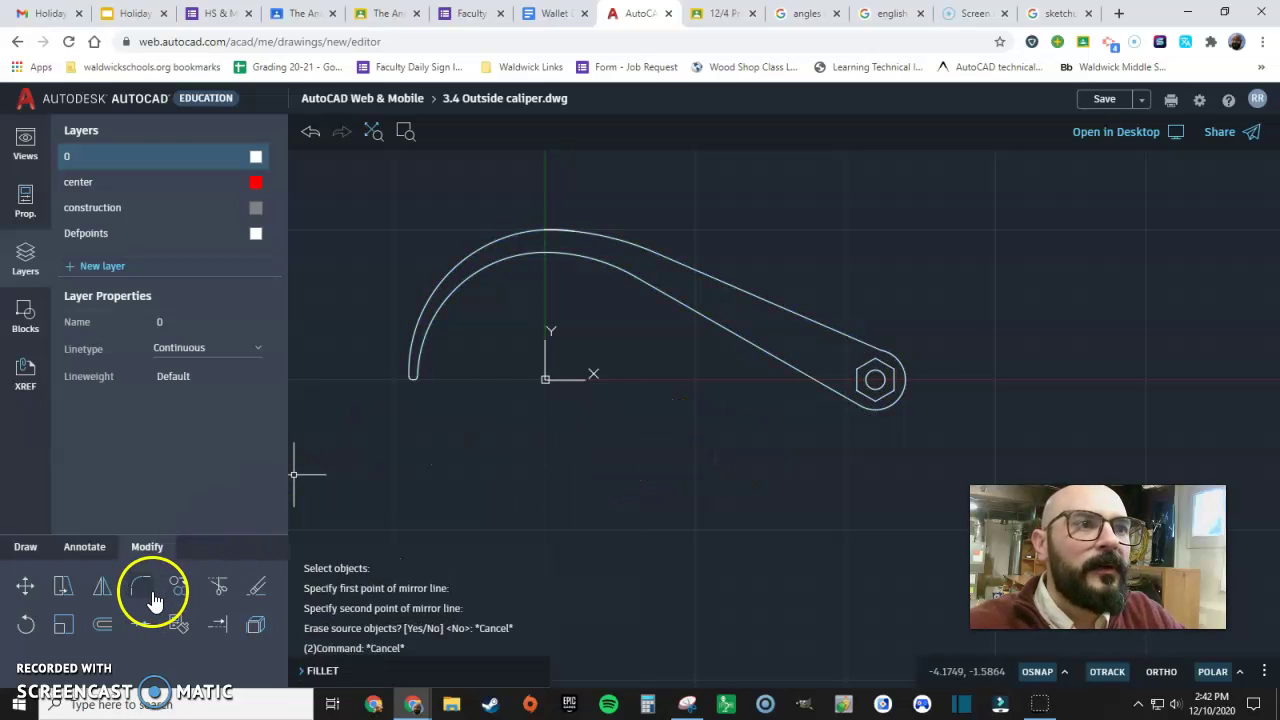
# Step: Mirror the whole arm across the hexagon-centre-to-claw-endpoint line, keeping the original arm
pyautogui.click(101, 588)
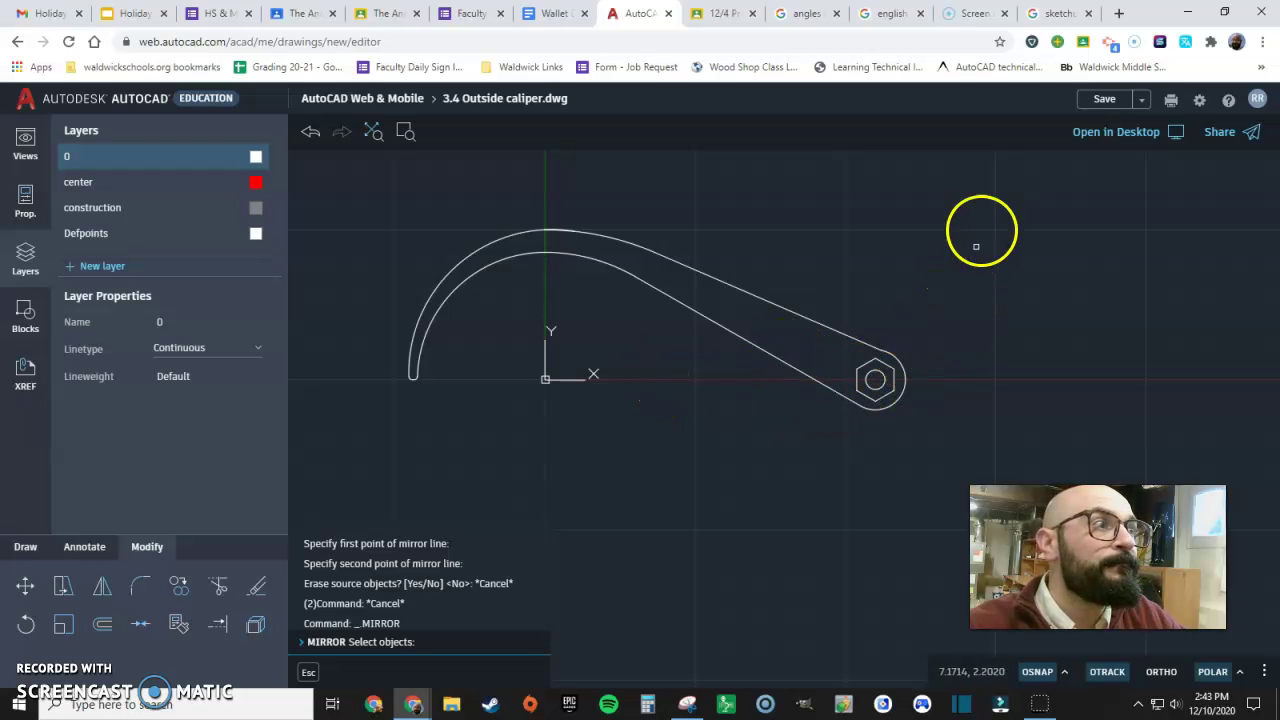
pyautogui.click(1003, 189)
pyautogui.click(330, 484)
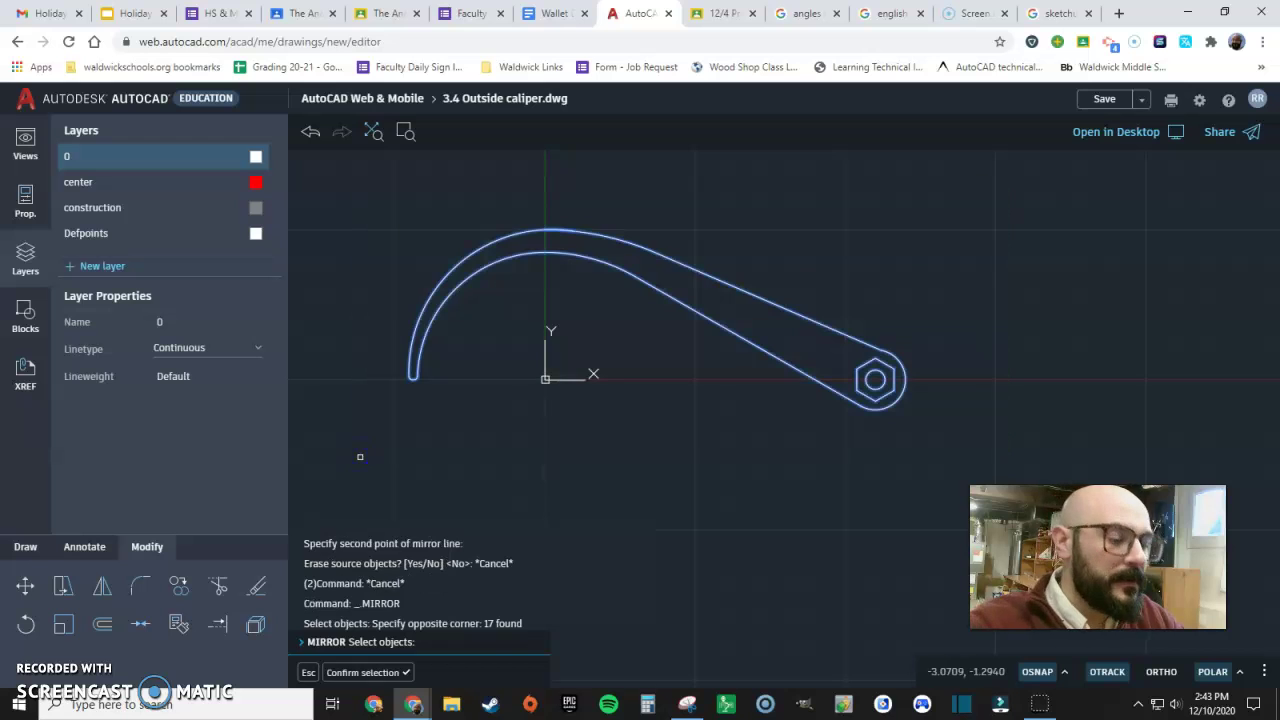
pyautogui.press('Return')
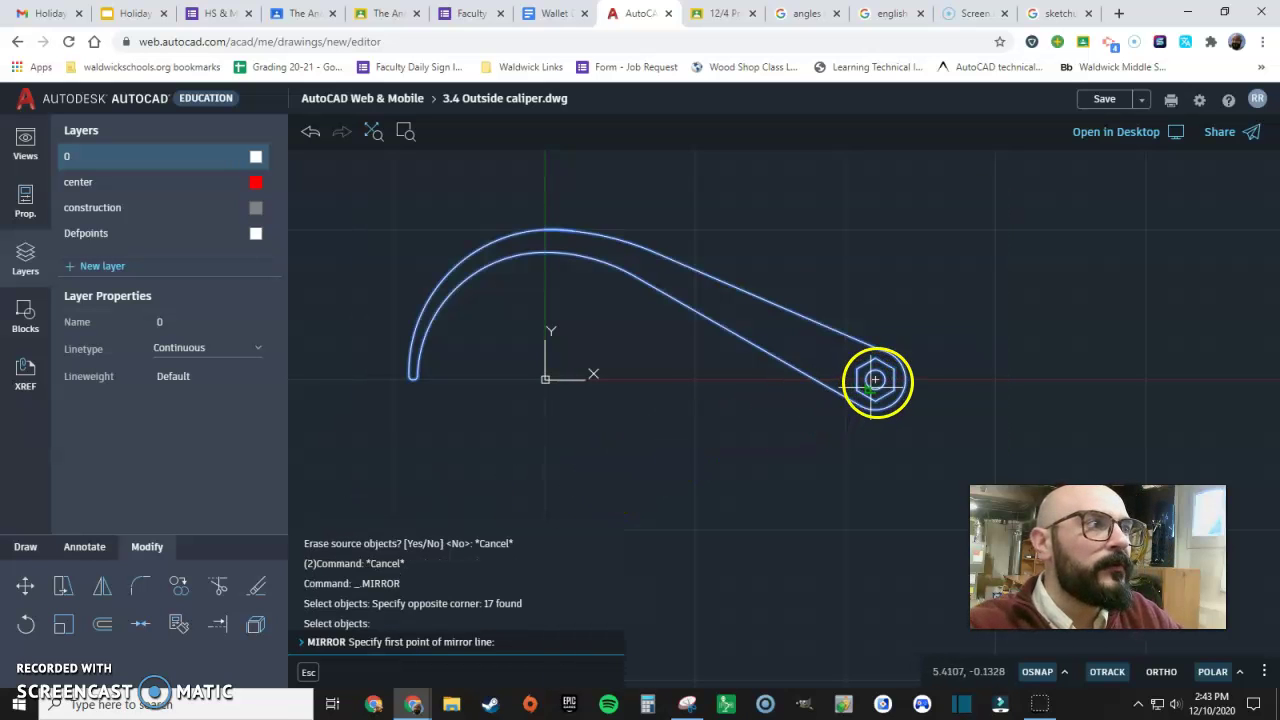
pyautogui.click(874, 379)
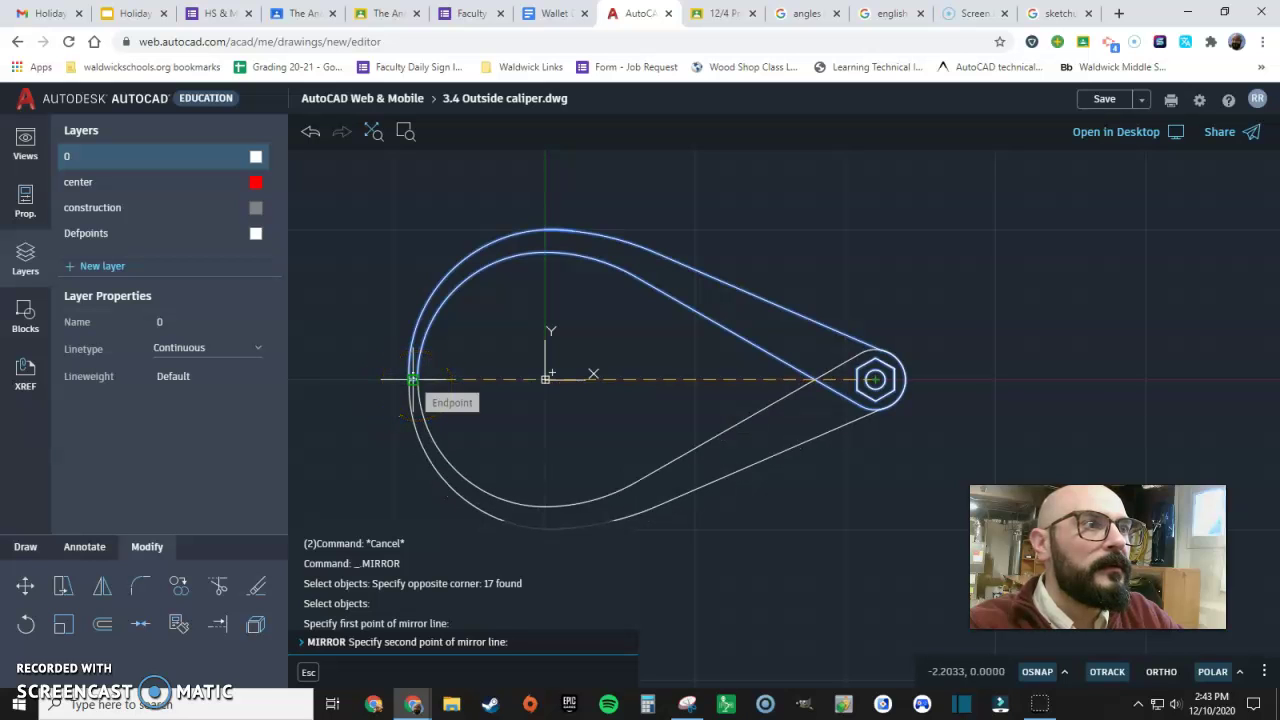
pyautogui.click(411, 379)
pyautogui.press('Return')
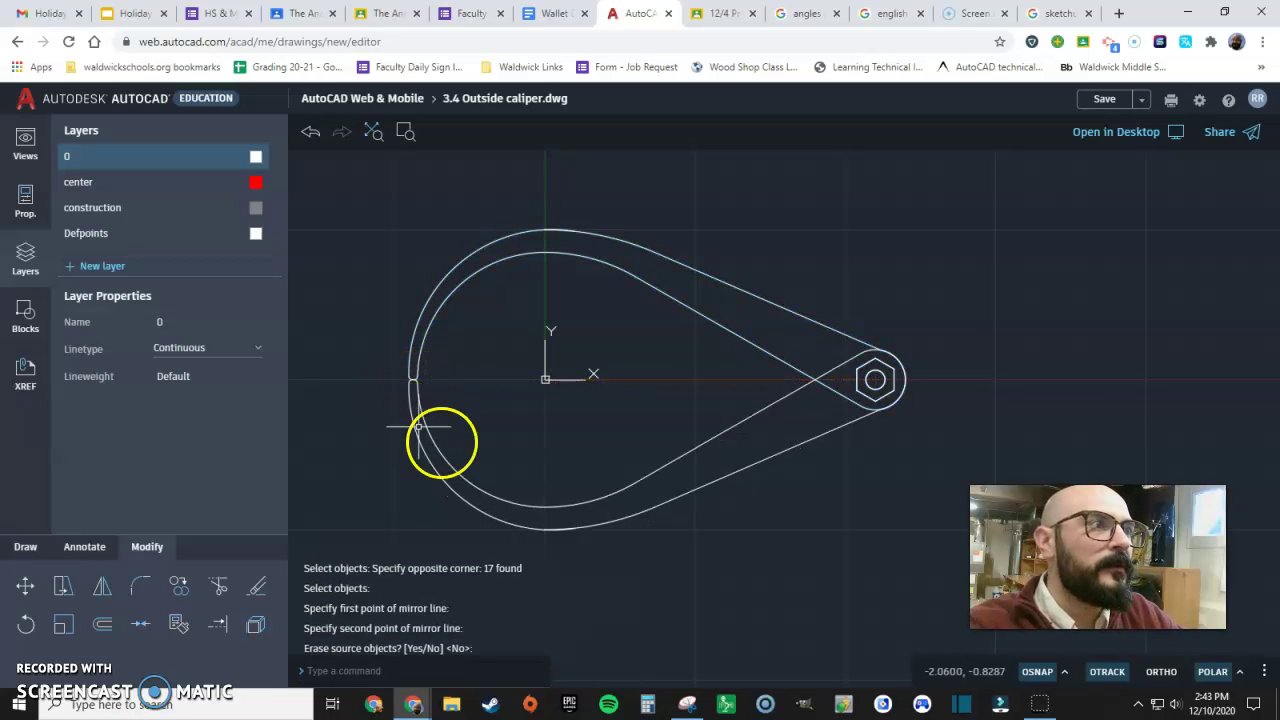
# Step: Zoom in on the hexagon and select, then deselect, the slanted inner arm lines
pyautogui.scroll(3, 853, 406)
pyautogui.click(845, 400)
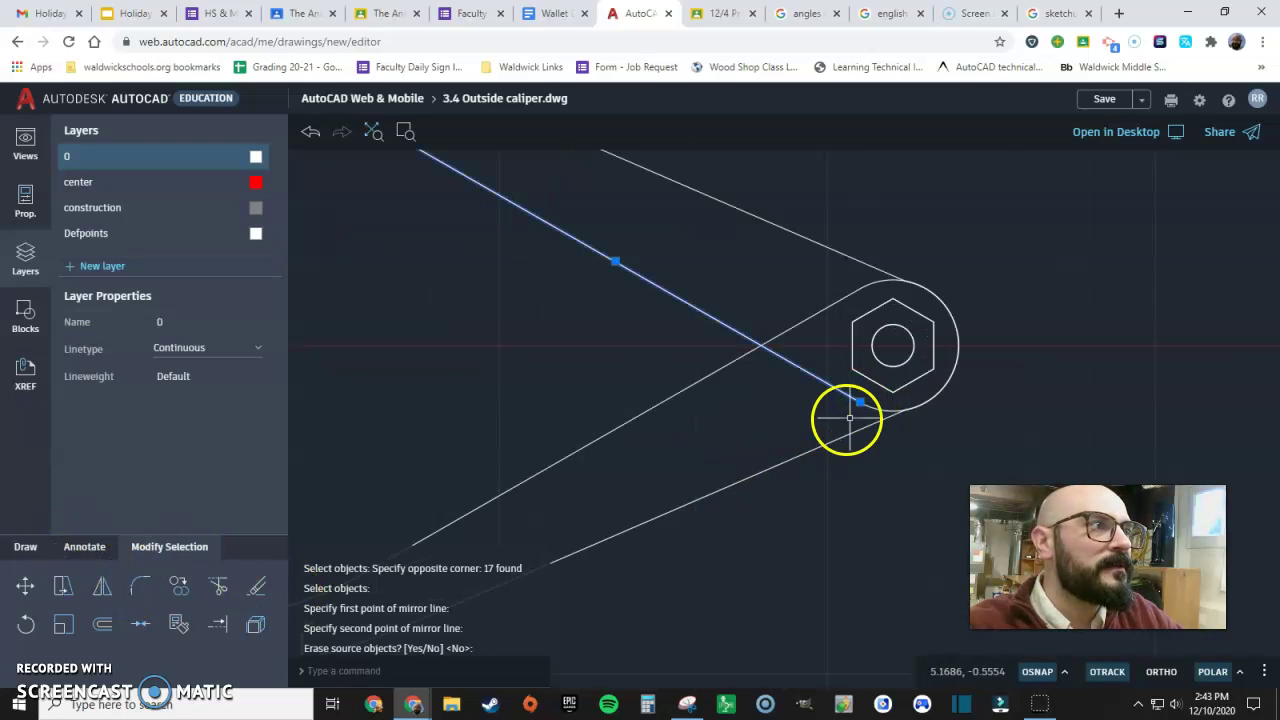
pyautogui.click(878, 412)
pyautogui.click(851, 400)
pyautogui.click(749, 414)
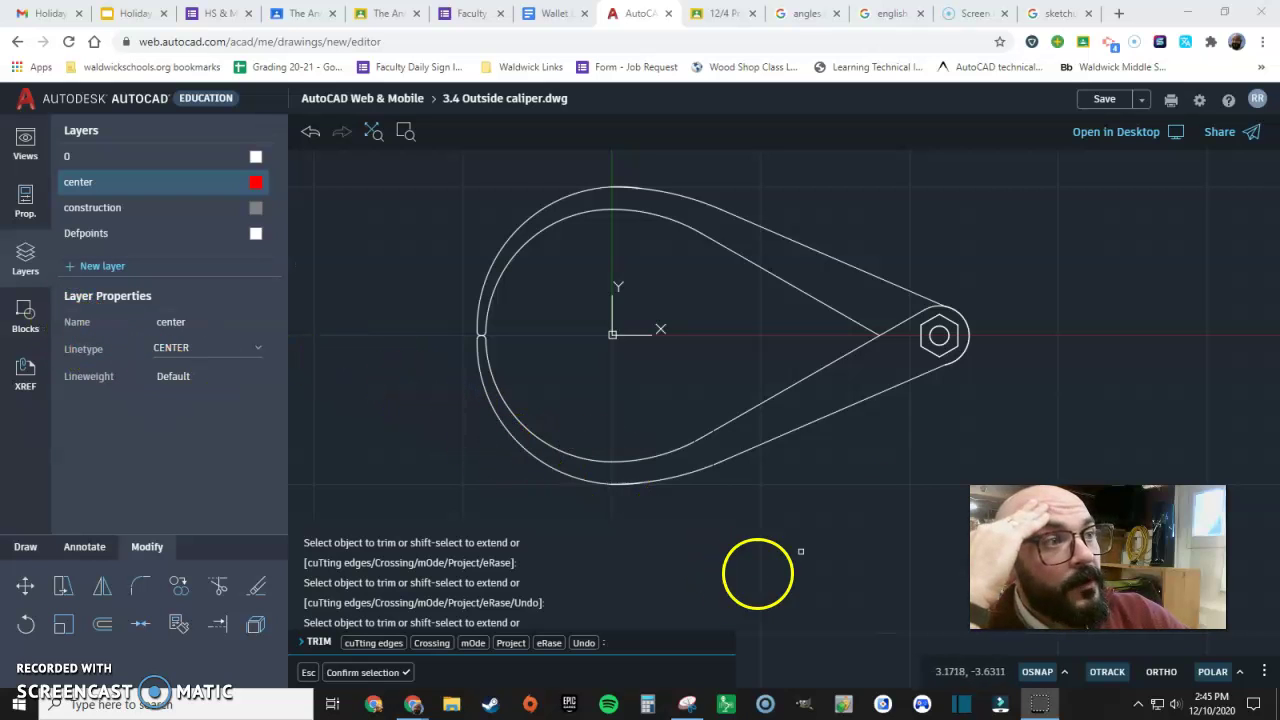
# Step: Trim the leftover lower-arm piece at the claw end, checking the reference sketch
pyautogui.moveTo(869, 471); pyautogui.dragTo(882, 413, button='middle')
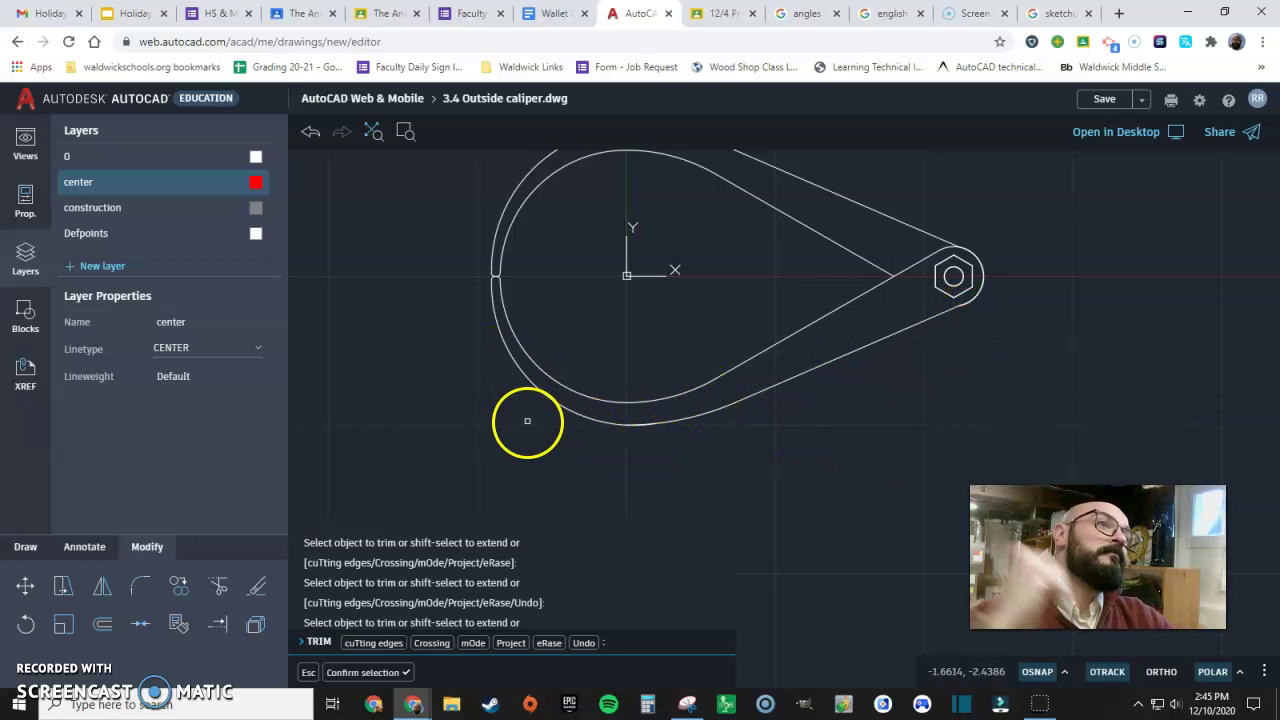
pyautogui.moveTo(786, 310)
pyautogui.mouseDown(button='middle')
pyautogui.moveTo(763, 331)
pyautogui.moveTo(757, 380)
pyautogui.mouseUp(button='middle')
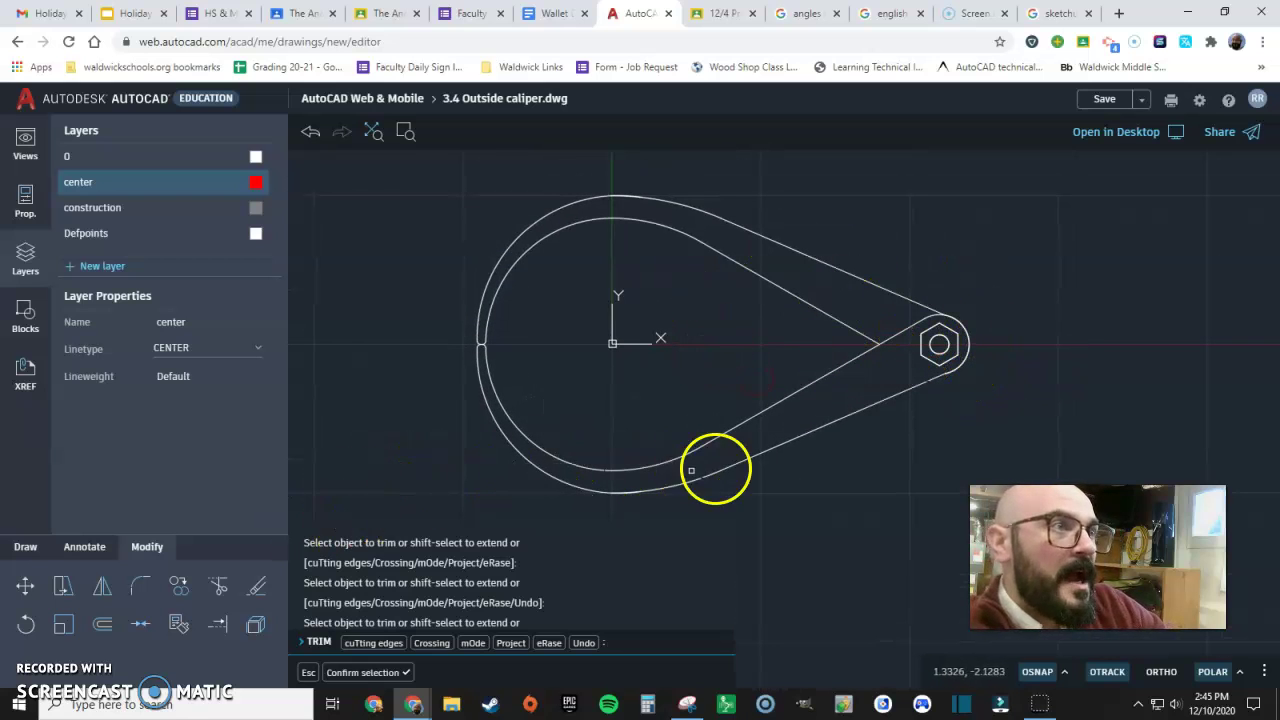
pyautogui.click(715, 467)
pyautogui.hotkey('alt', 'Tab')
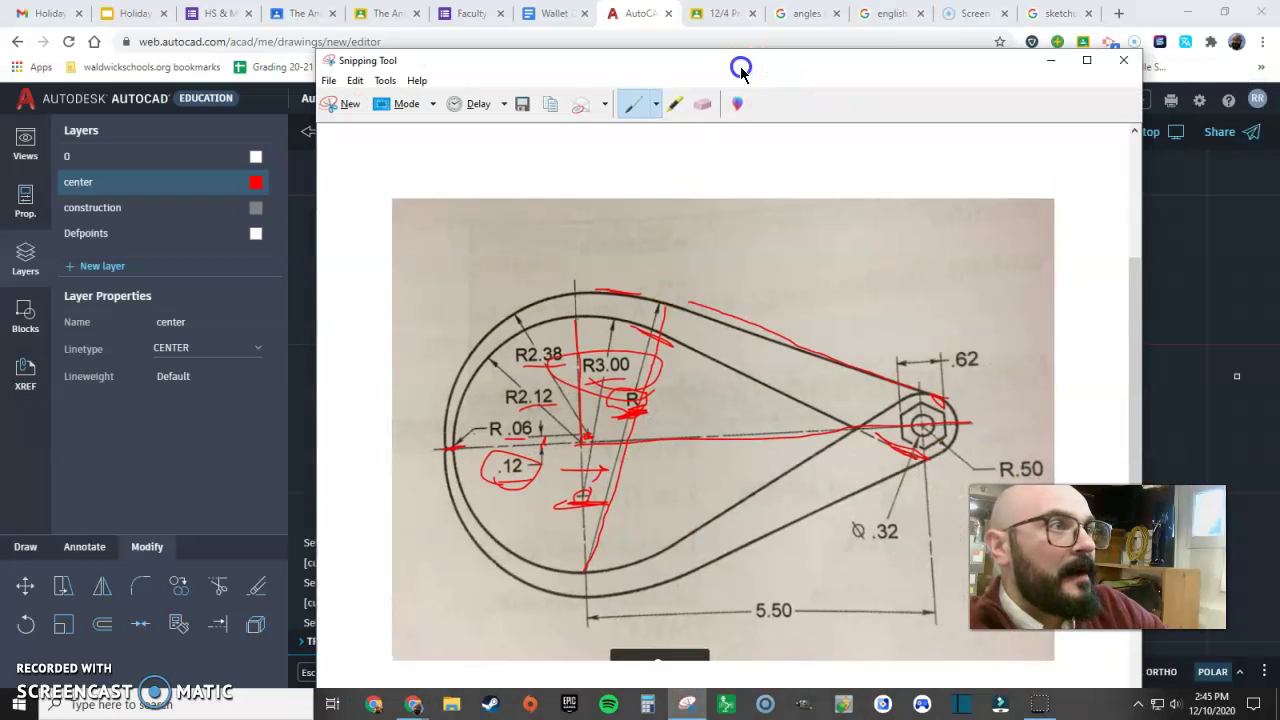
pyautogui.hotkey('alt', 'Tab')
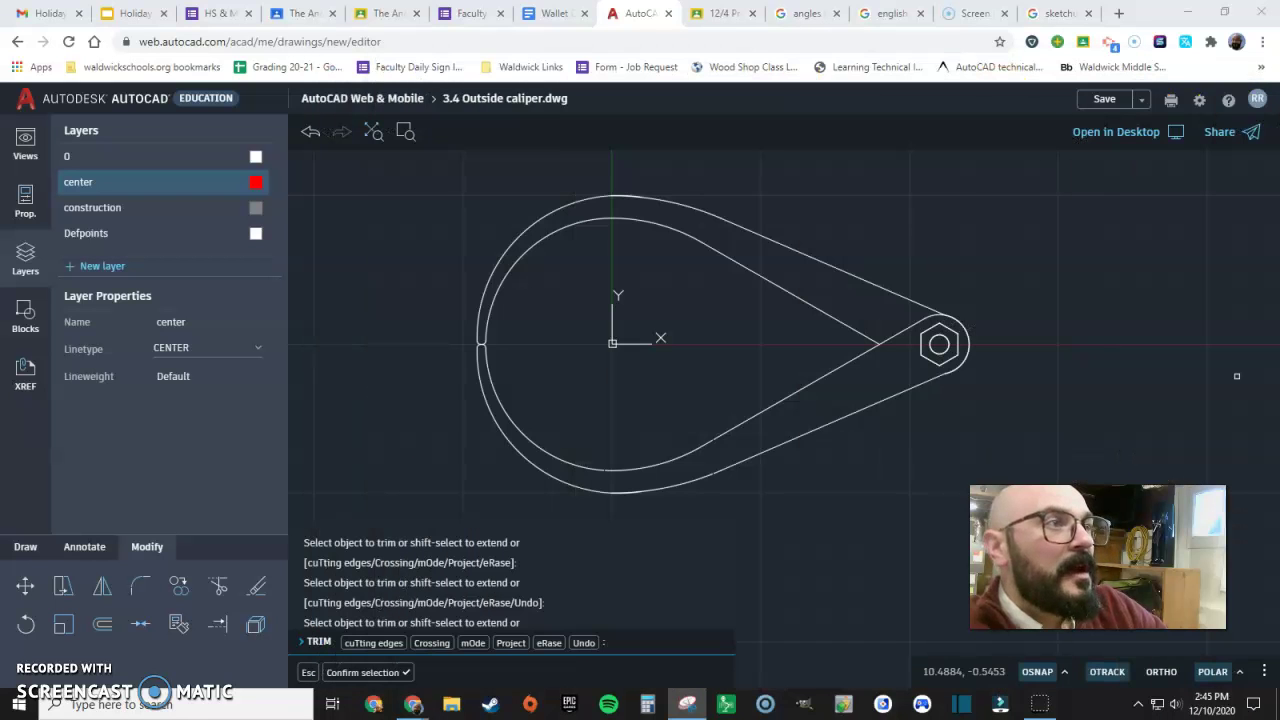